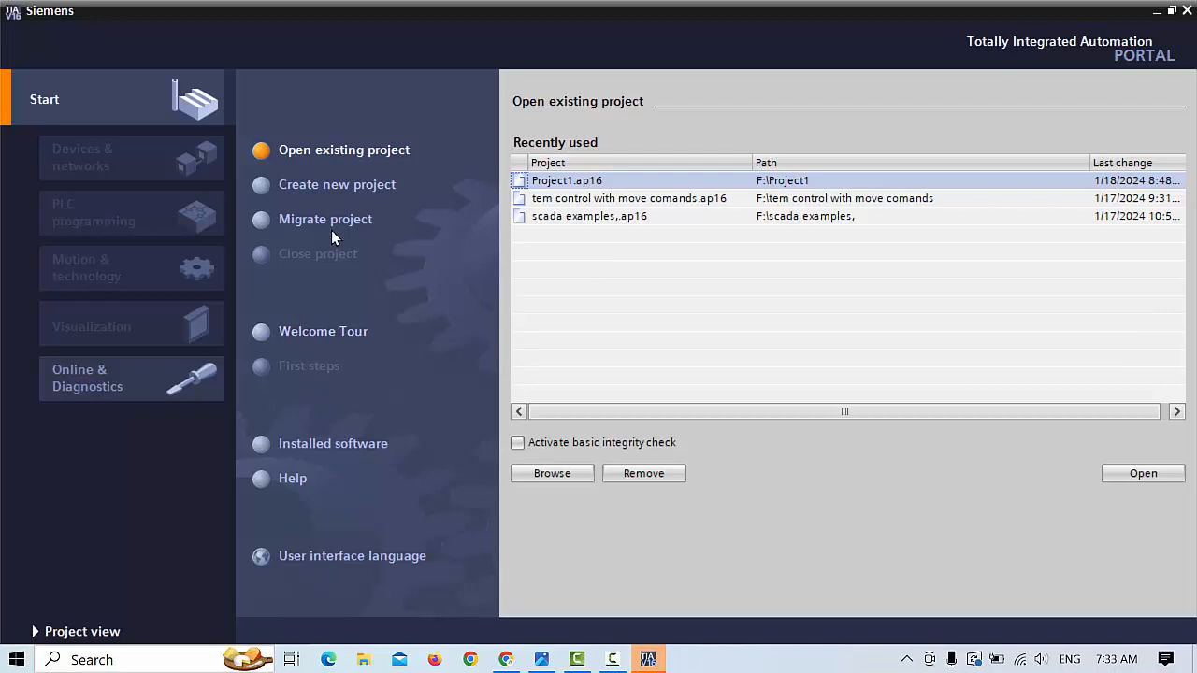
# Create a new project named "extension module" in F:\
pyautogui.click(359, 189)
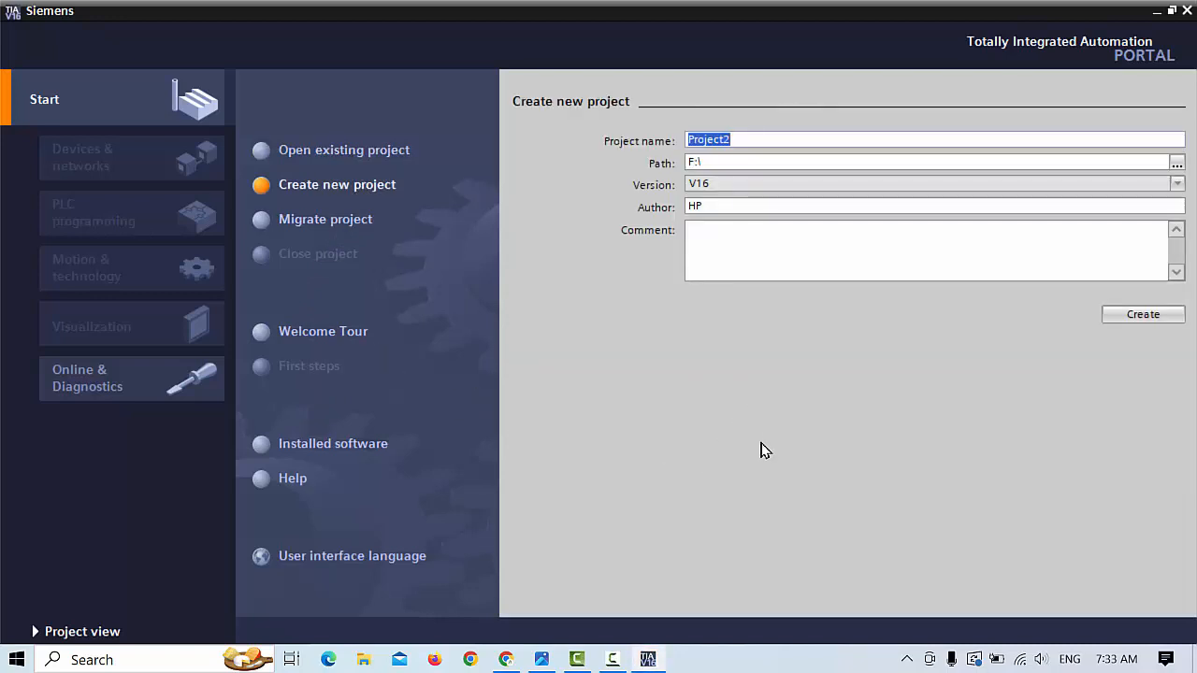
pyautogui.write('A')
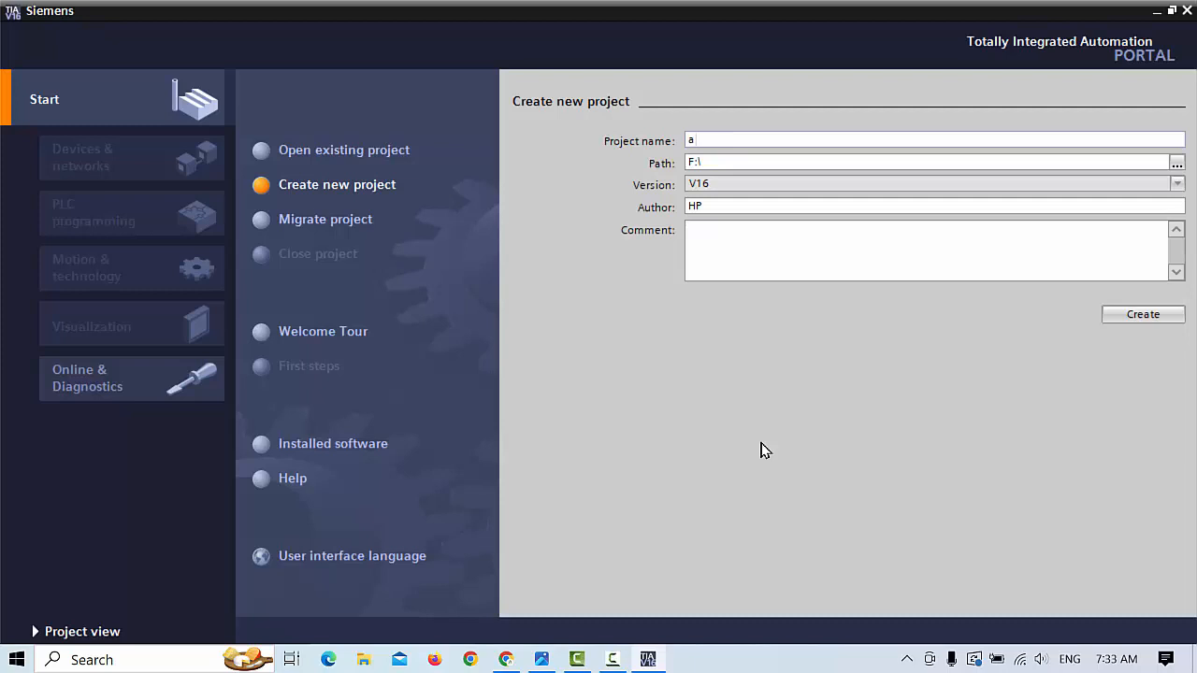
pyautogui.press('BackSpace')
pyautogui.write('es')
pyautogui.press('BackSpace')
pyautogui.write('xtension ')
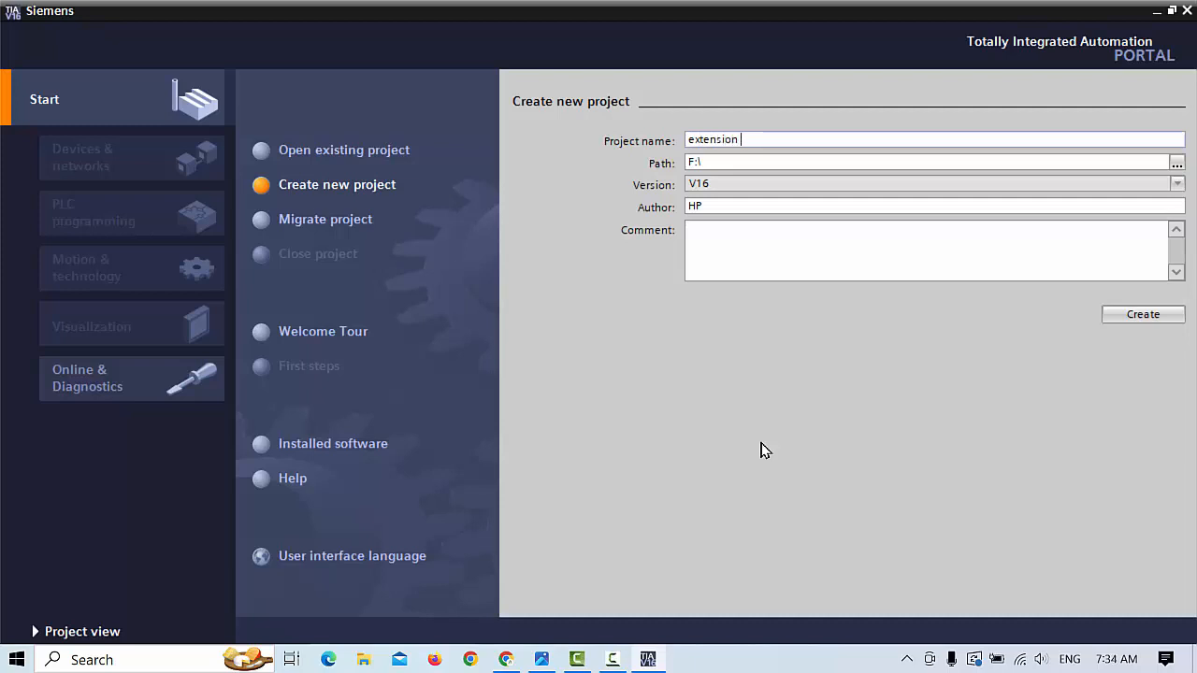
pyautogui.write('mofule')
pyautogui.press('BackSpace')
pyautogui.press('BackSpace')
pyautogui.press('BackSpace')
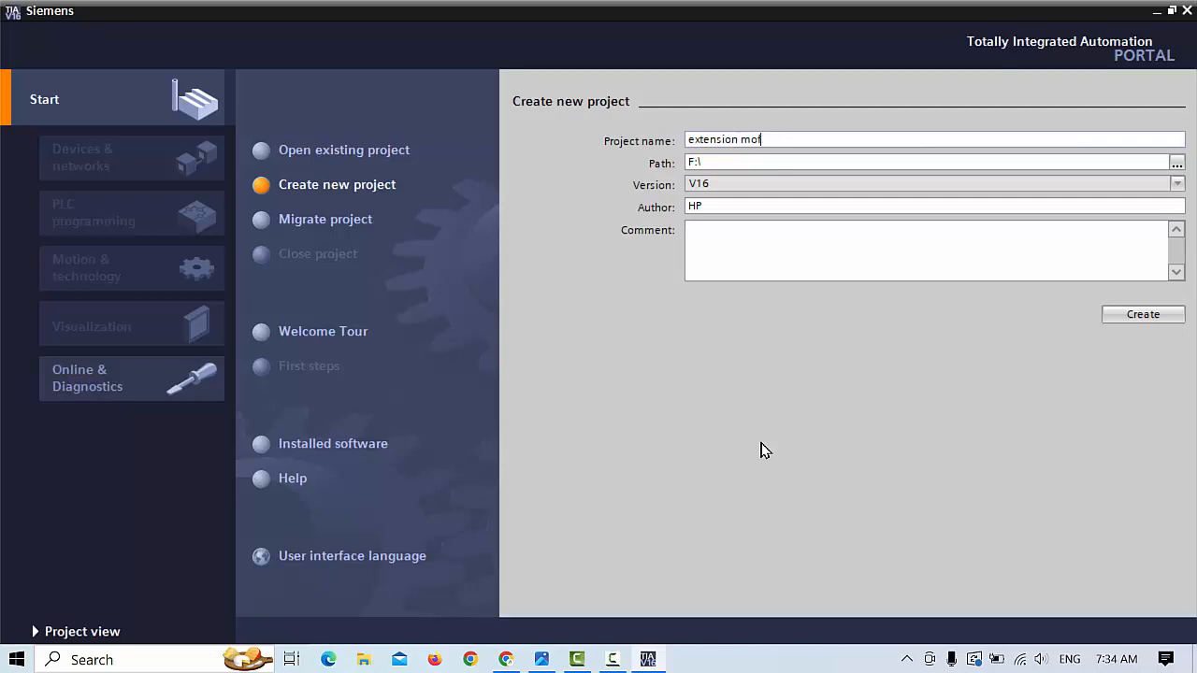
pyautogui.press('BackSpace')
pyautogui.write('dule')
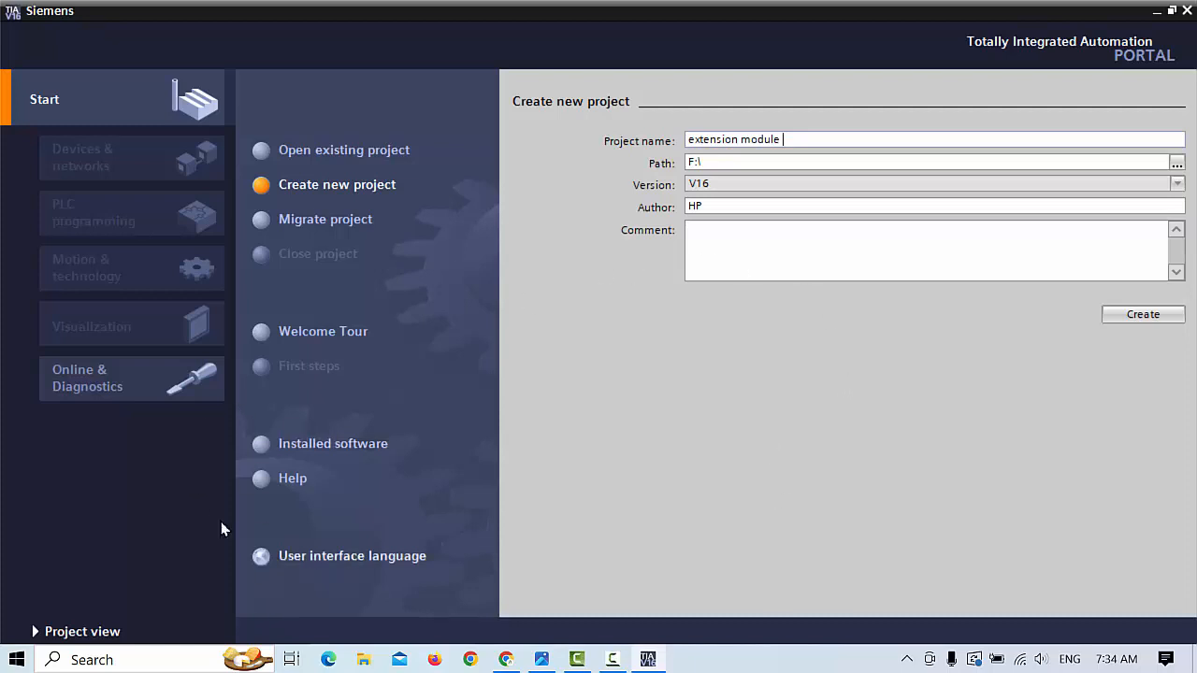
pyautogui.click(1140, 315)
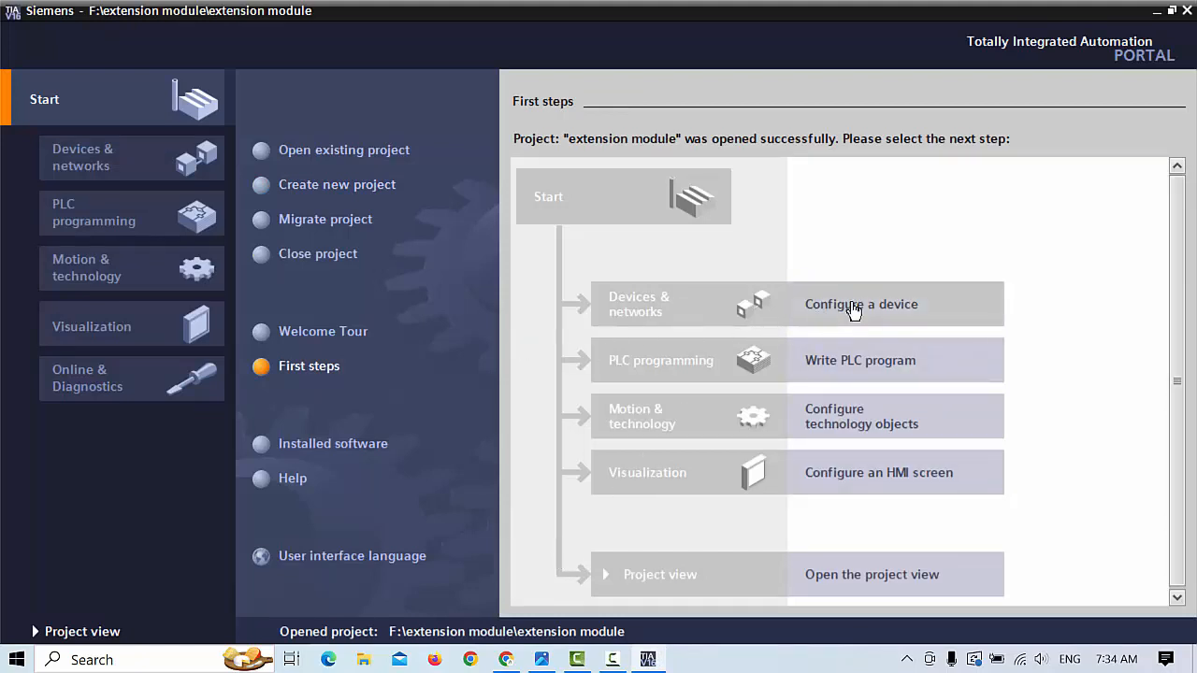
# Open the project view and add a SIMATIC S7-1200 CPU 1215C DC/DC/Rly controller, article 6ES7 215-1HG40-0XB0, version V4.4
pyautogui.click(860, 579)
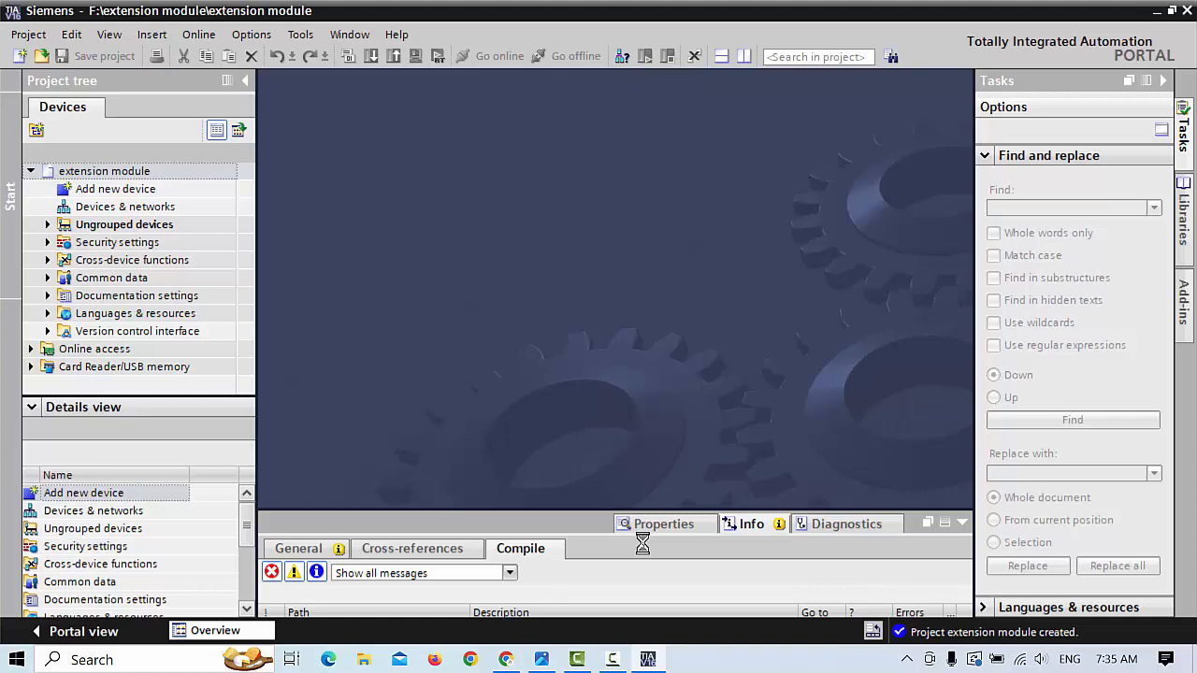
pyautogui.click(133, 191)
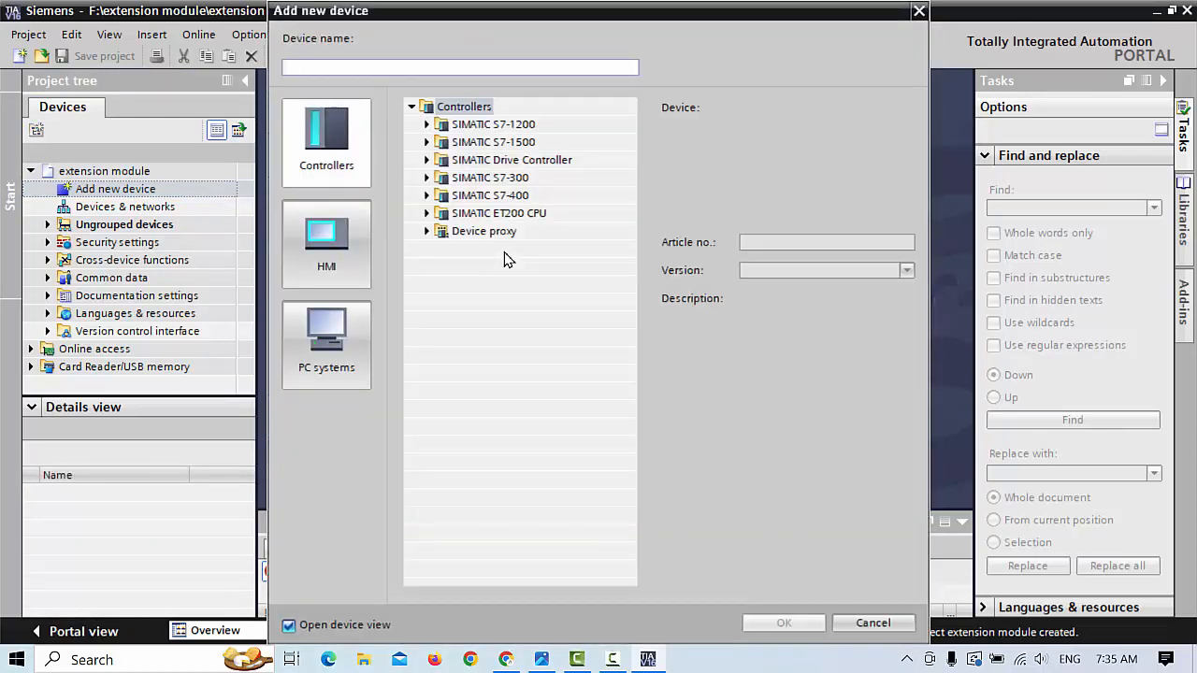
pyautogui.click(426, 126)
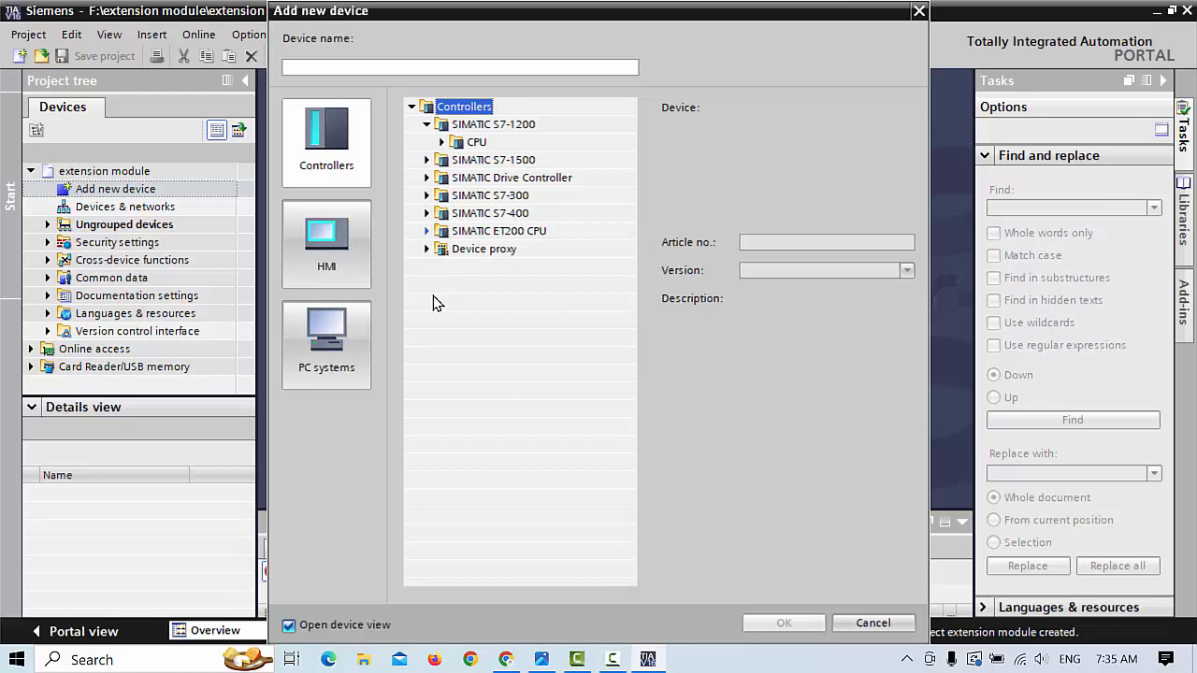
pyautogui.click(426, 161)
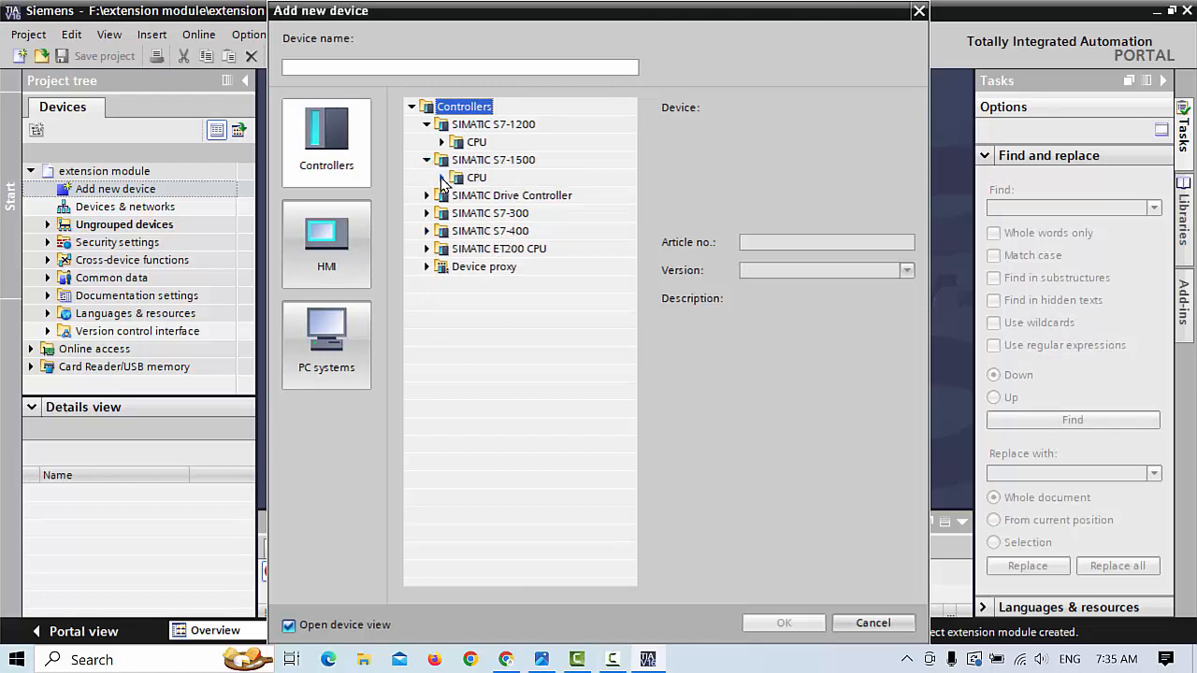
pyautogui.click(441, 178)
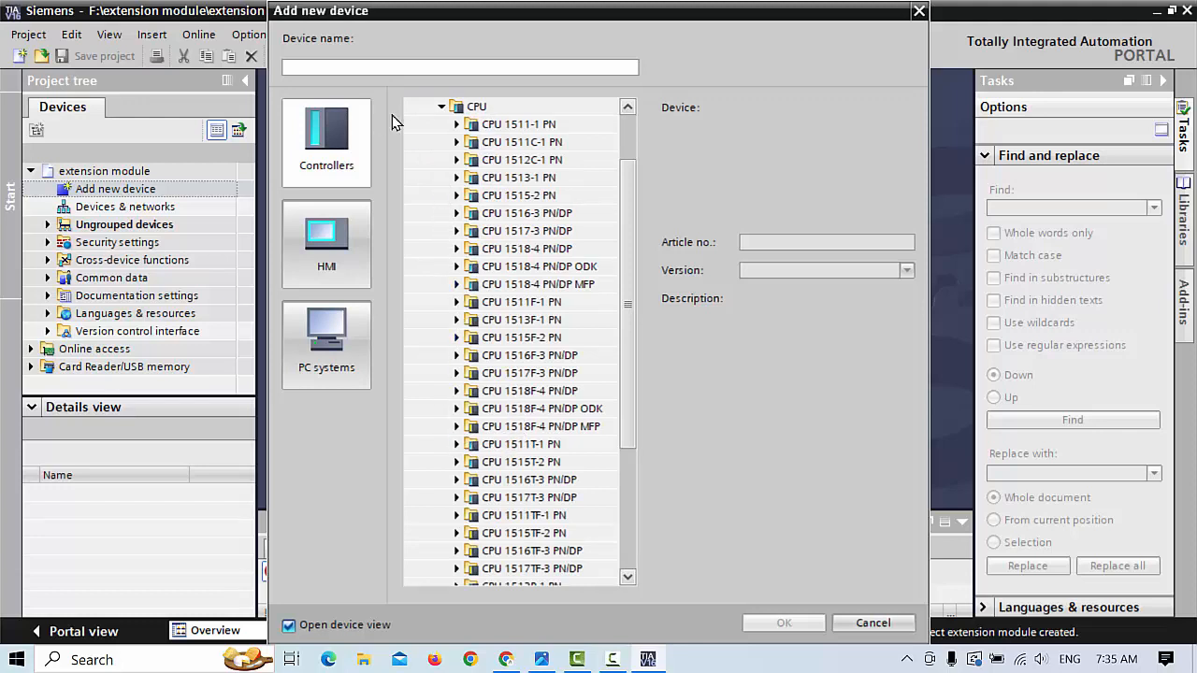
pyautogui.click(441, 107)
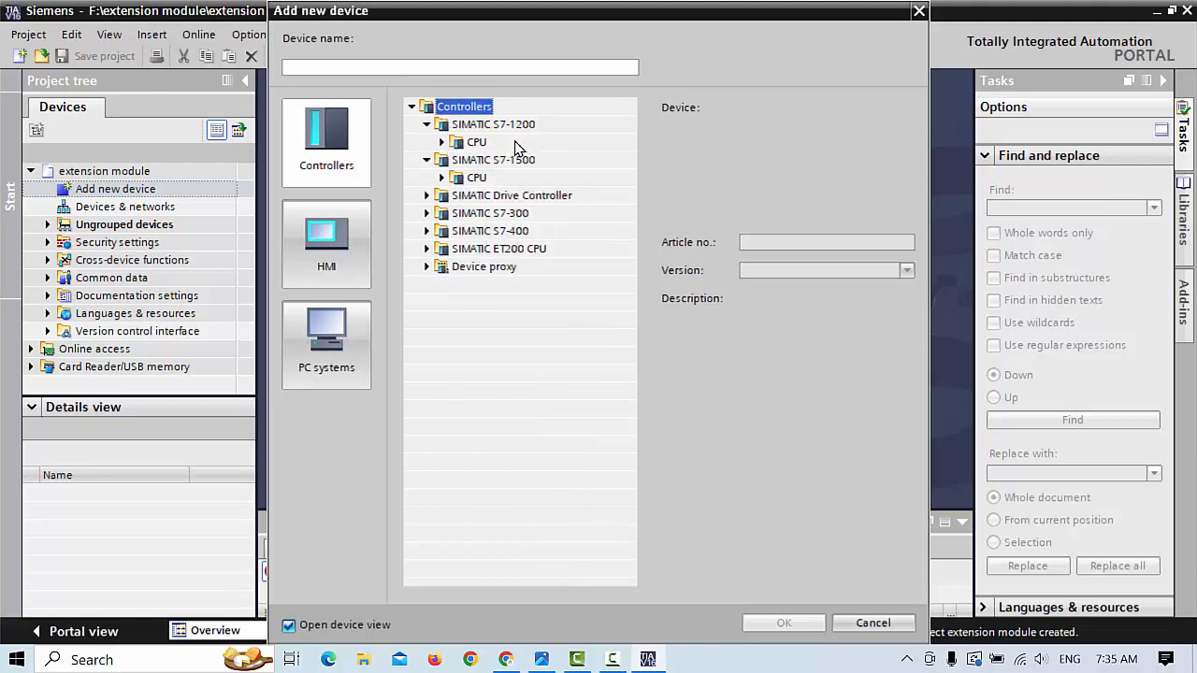
pyautogui.click(441, 142)
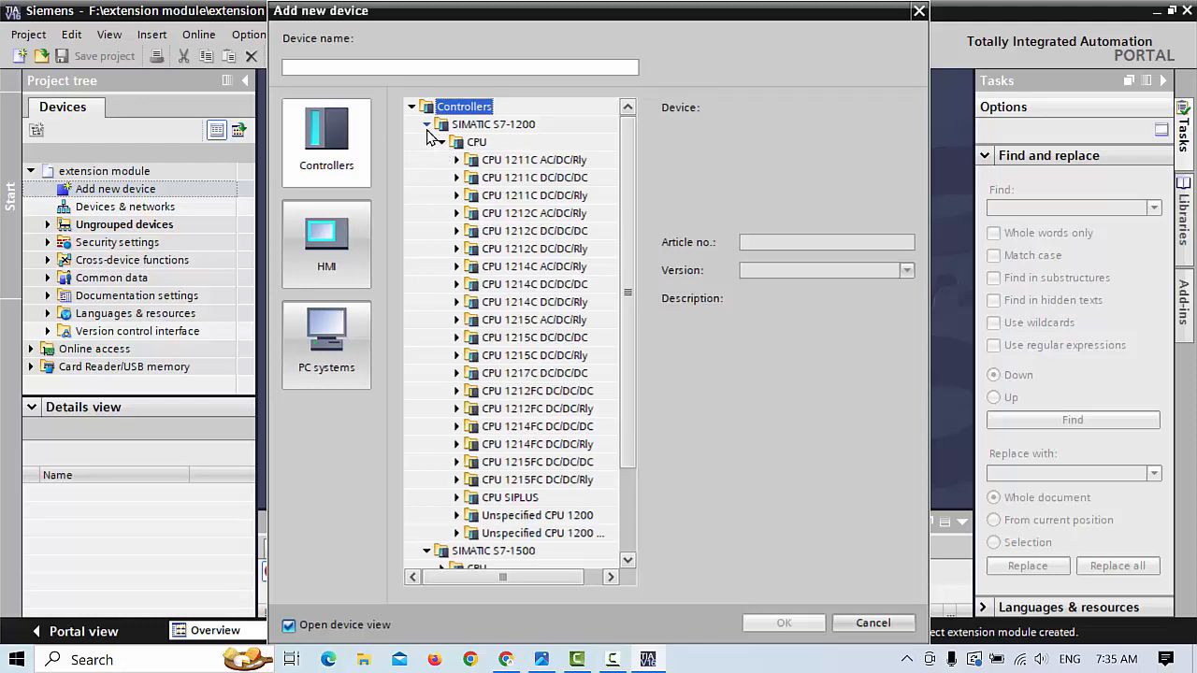
pyautogui.click(426, 124)
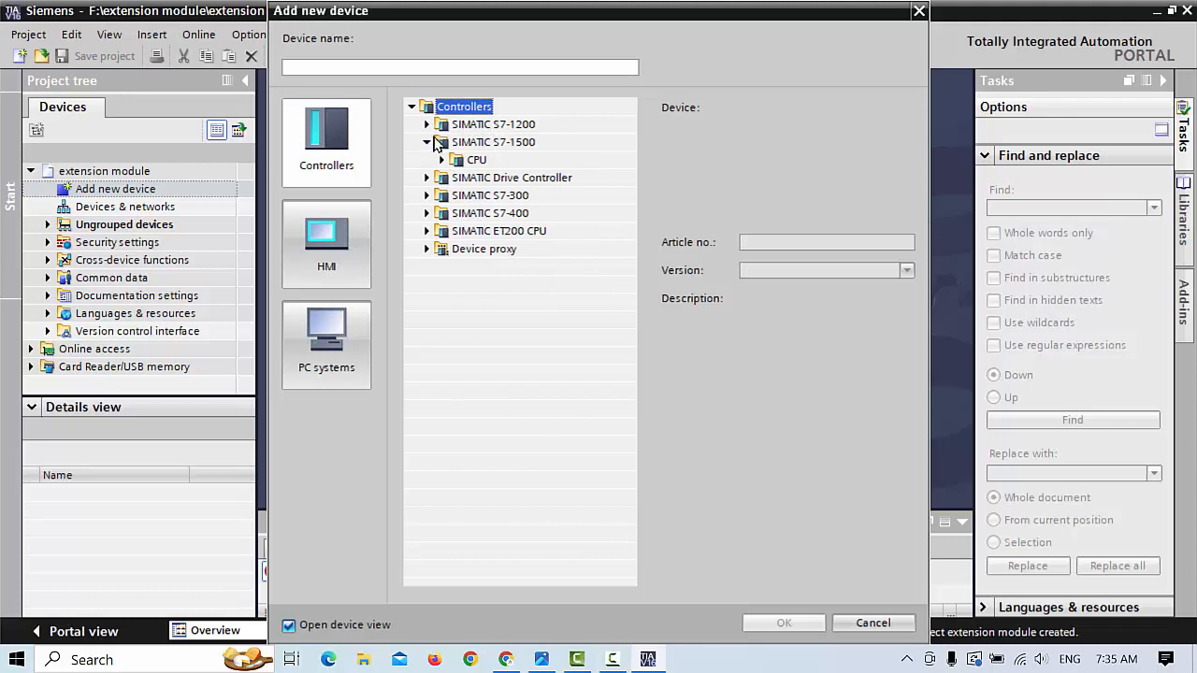
pyautogui.click(426, 125)
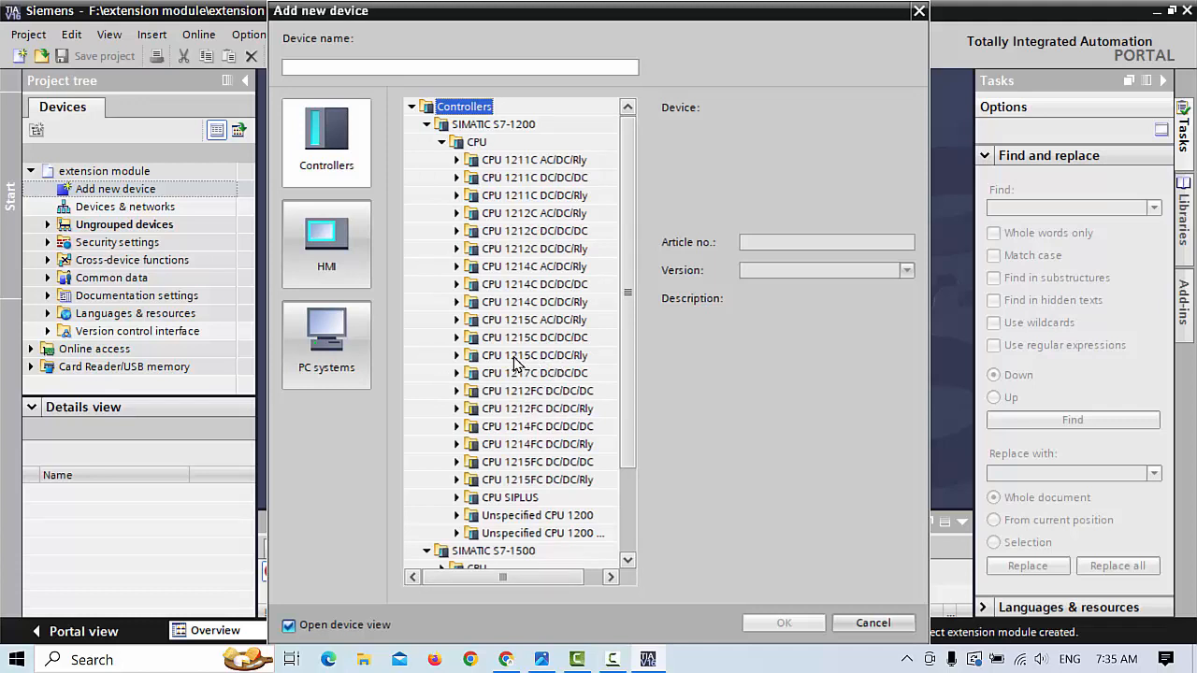
pyautogui.click(457, 356)
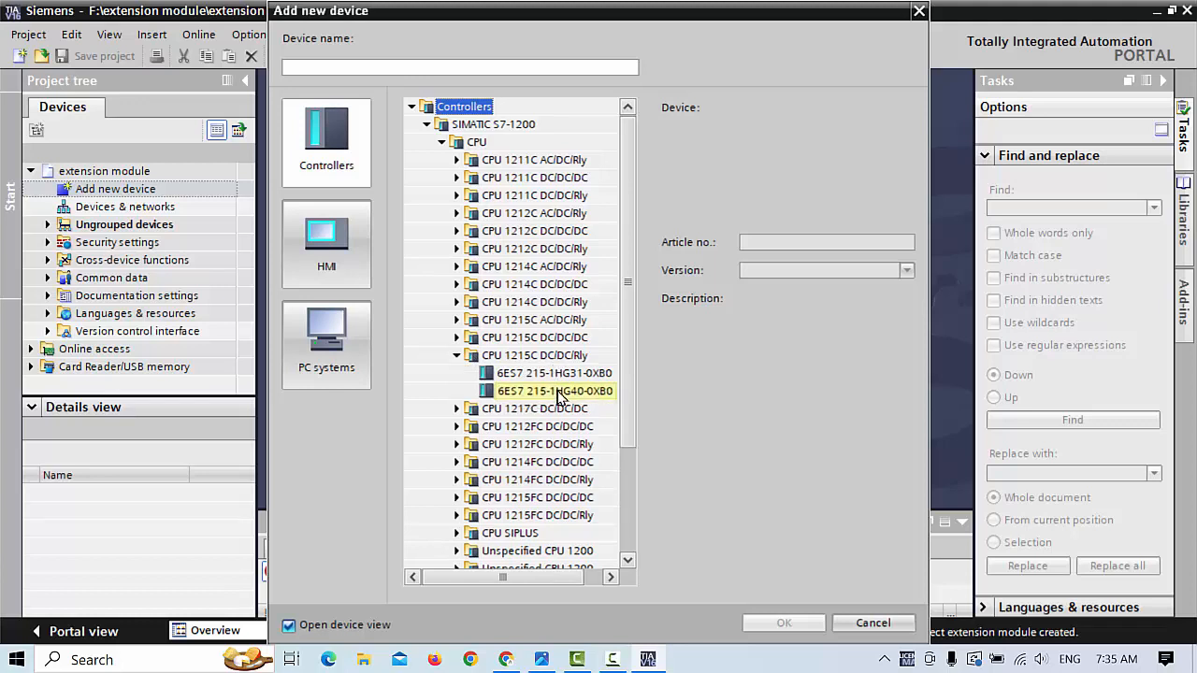
pyautogui.click(558, 392)
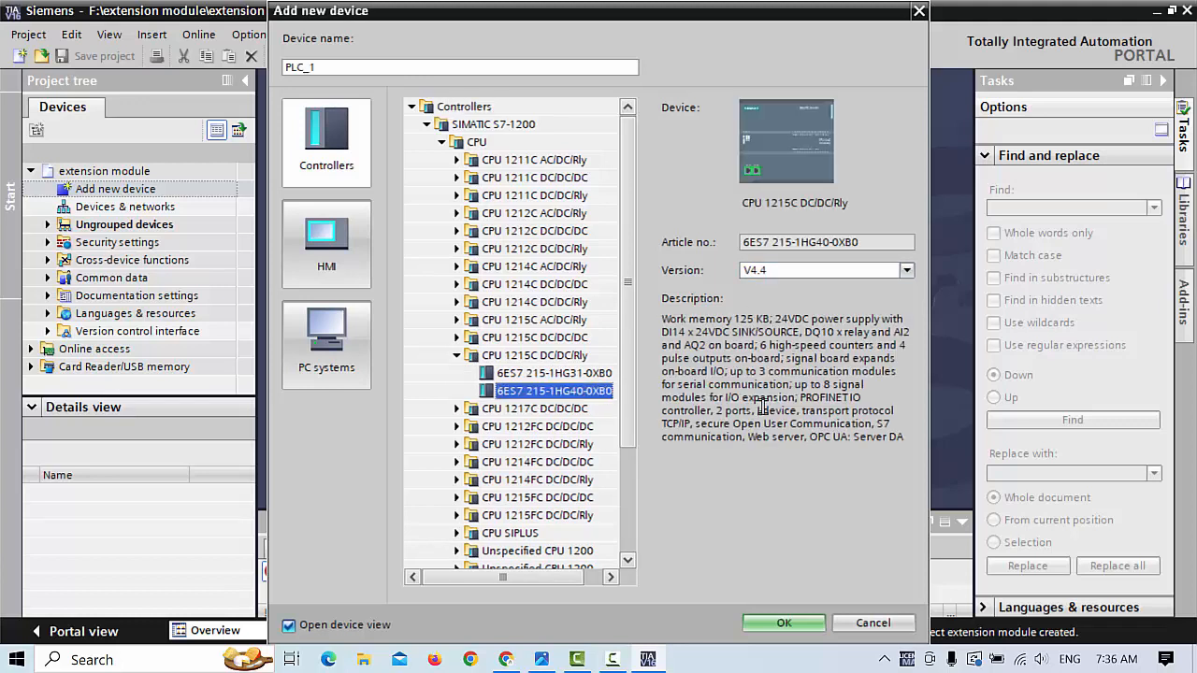
pyautogui.click(785, 624)
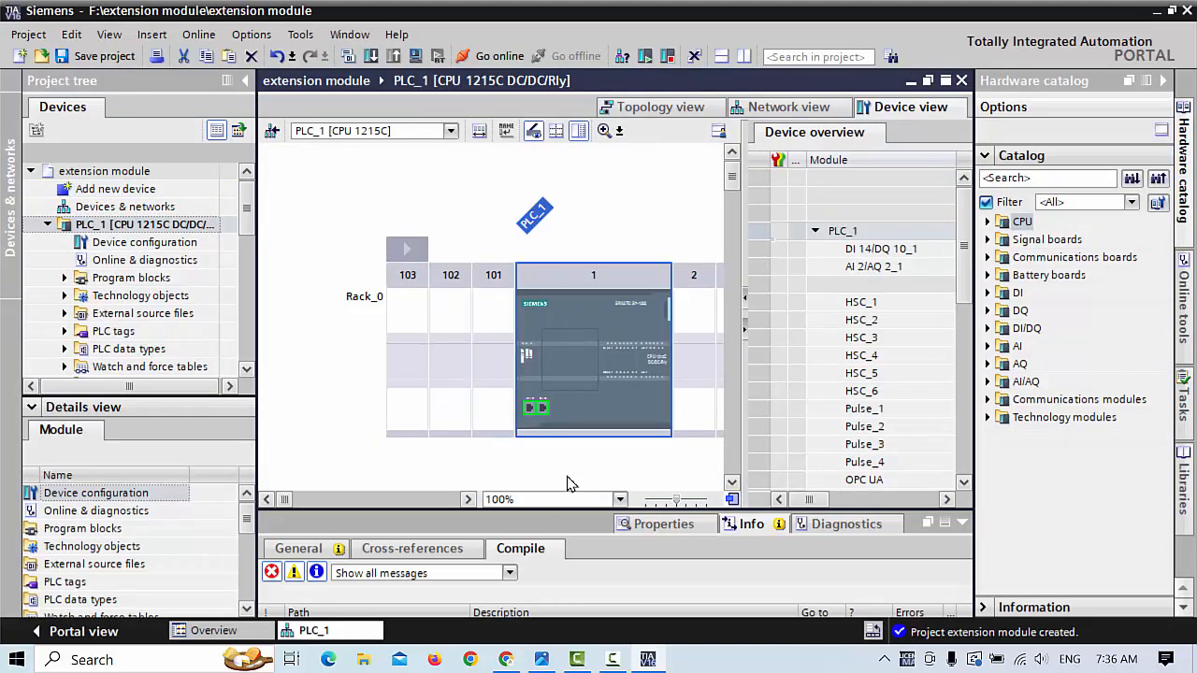
# Insert the AI 1xRTD analog input signal board, article 6ES7 231-5PA..., into the signal board slot on the CPU
pyautogui.click(569, 353)
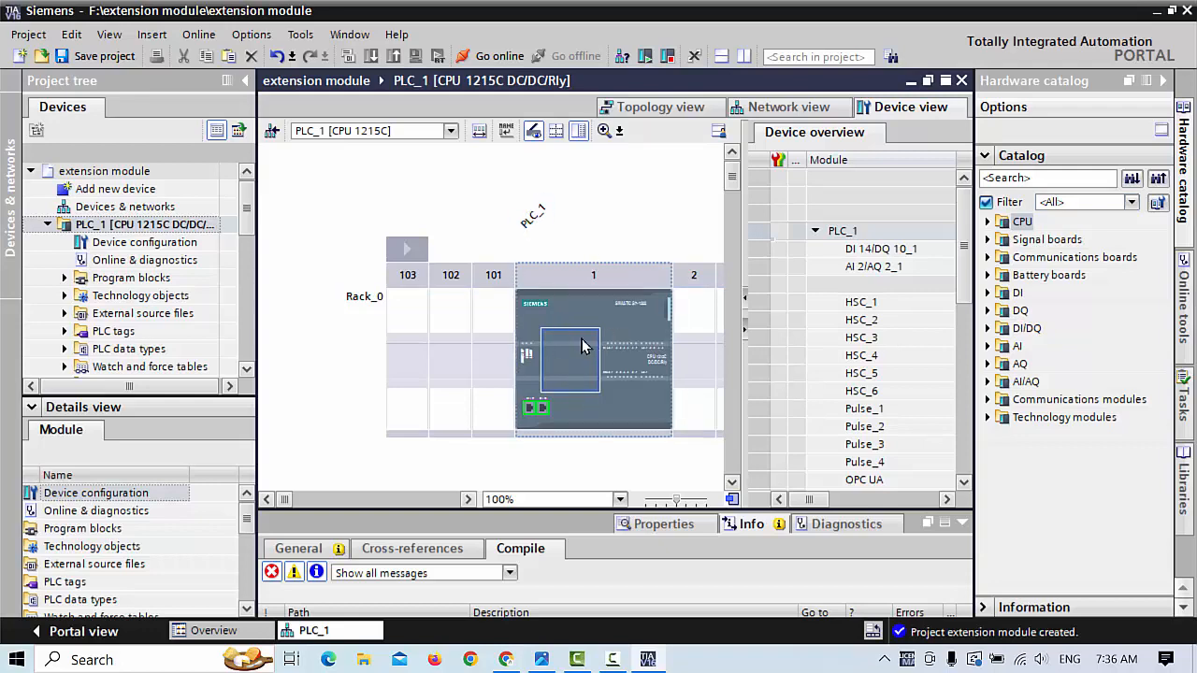
pyautogui.click(989, 222)
pyautogui.click(988, 223)
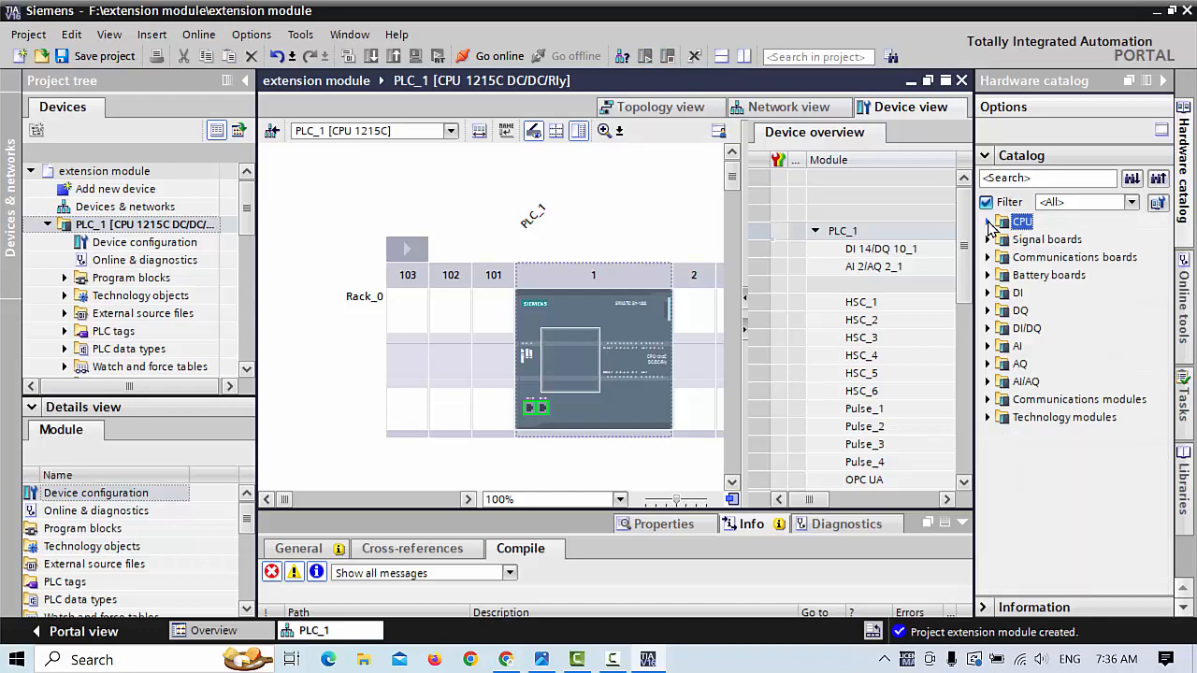
pyautogui.click(988, 240)
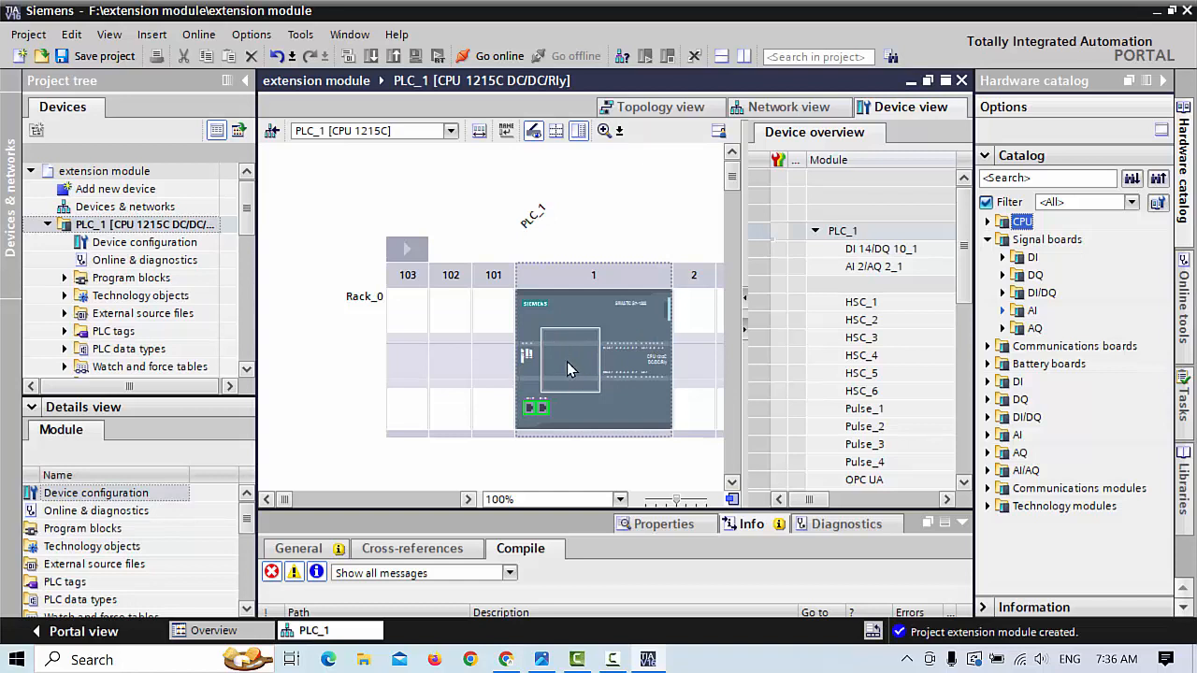
pyautogui.click(1002, 310)
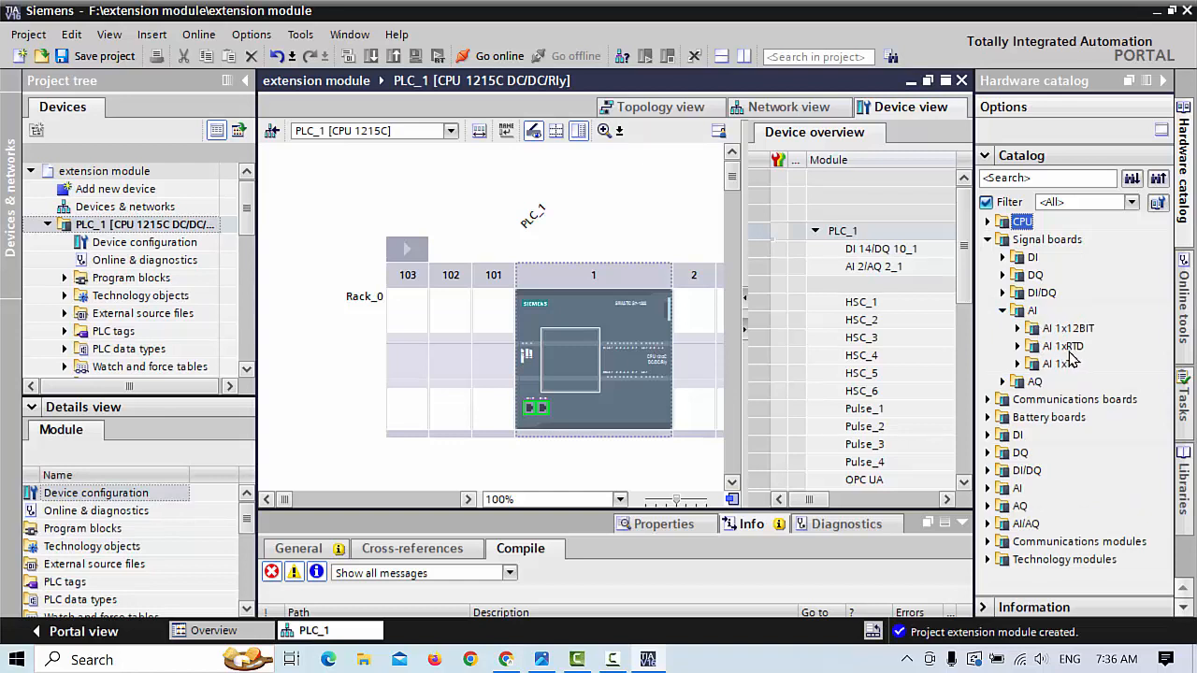
pyautogui.click(1017, 346)
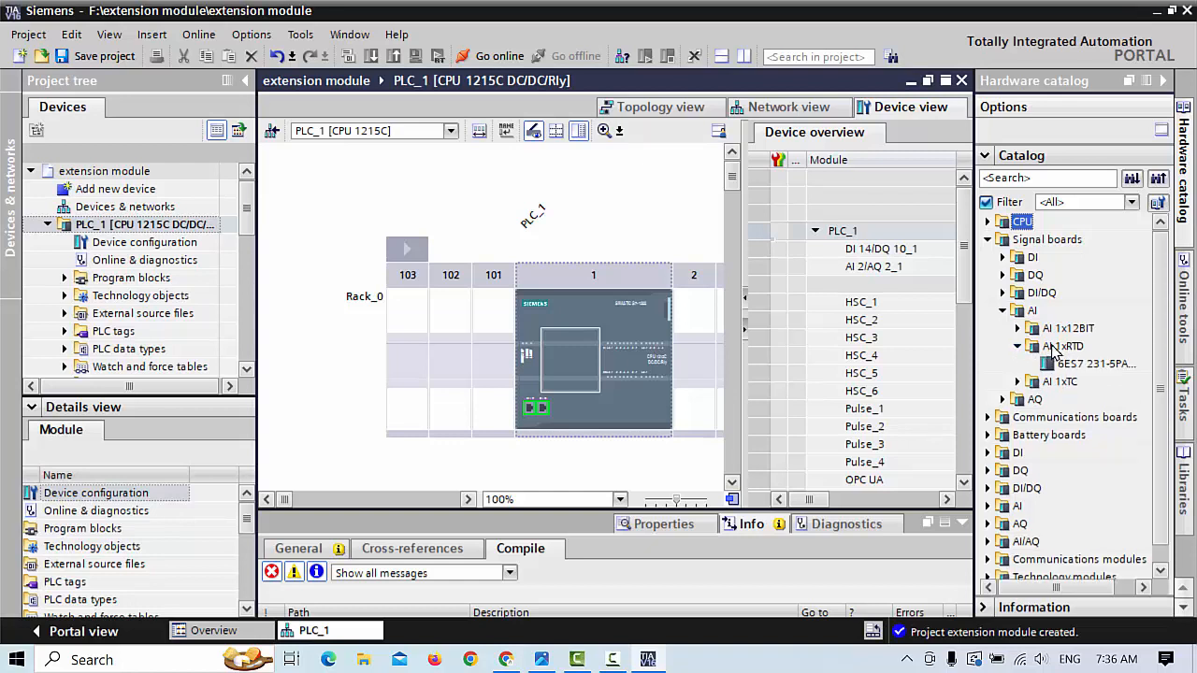
pyautogui.click(1081, 366)
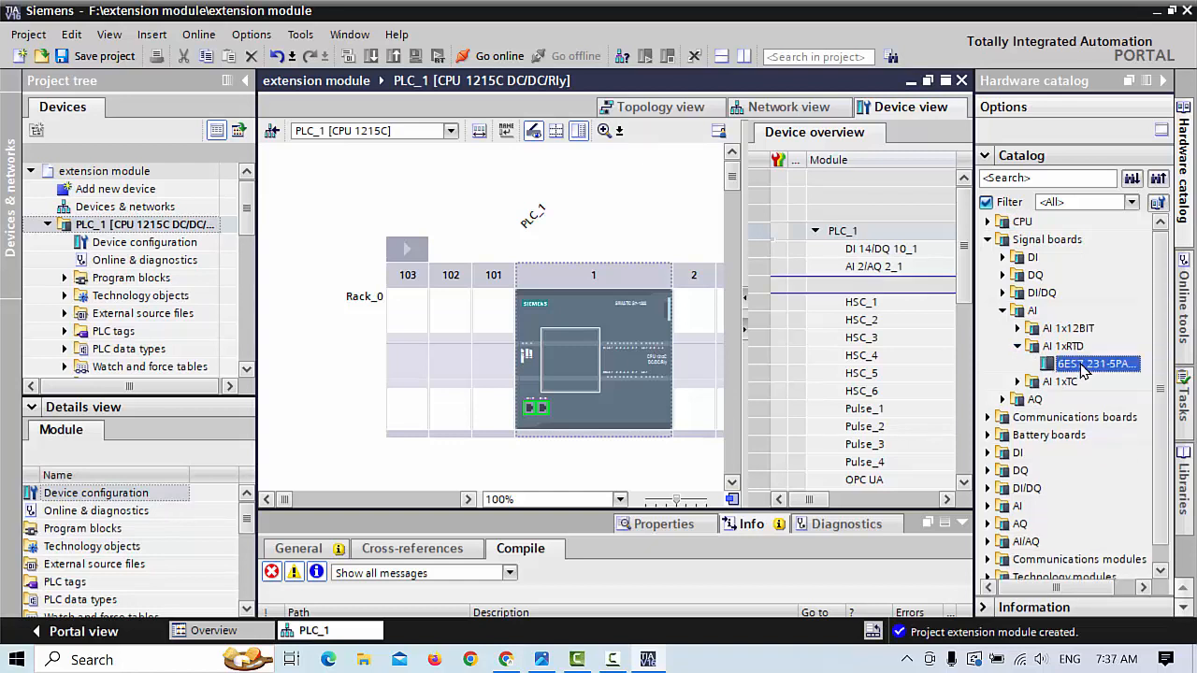
pyautogui.moveTo(1081, 371); pyautogui.dragTo(576, 368)
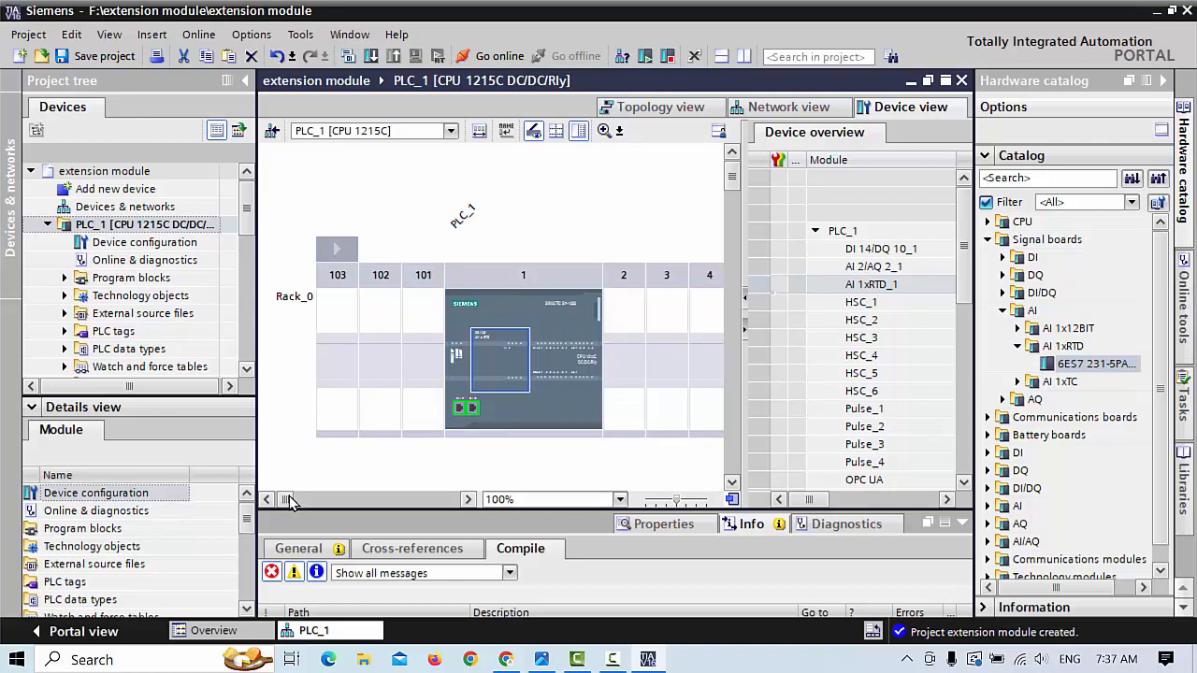
# Examine the rack slots and, at 500% zoom, the addresses on the AI 1xRTD signal board and the CPU's digital inputs and outputs
pyautogui.moveTo(290, 500); pyautogui.dragTo(304, 500)
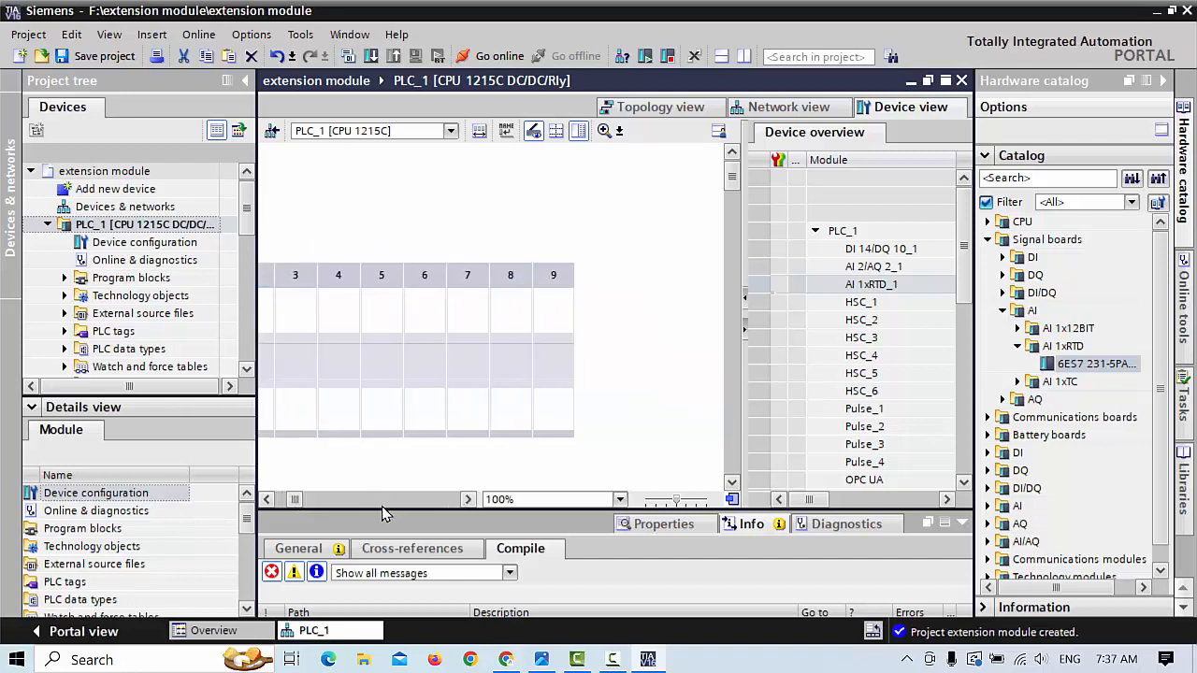
pyautogui.moveTo(292, 500); pyautogui.dragTo(277, 503)
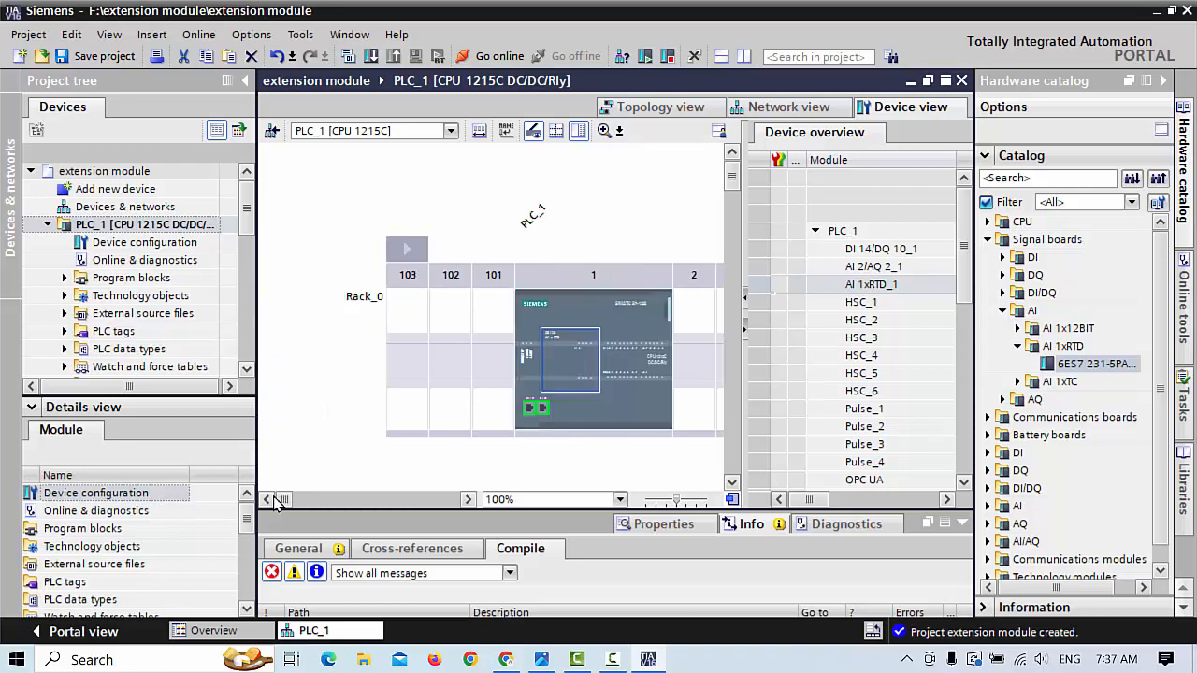
pyautogui.click(622, 363)
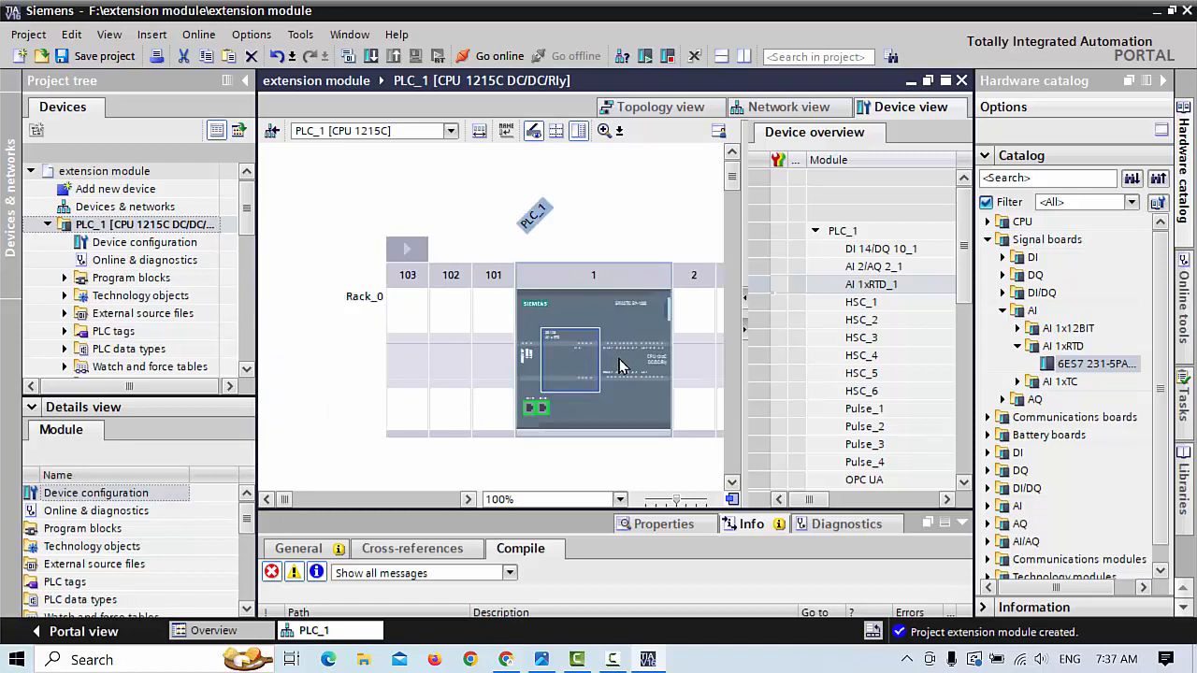
pyautogui.click(624, 459)
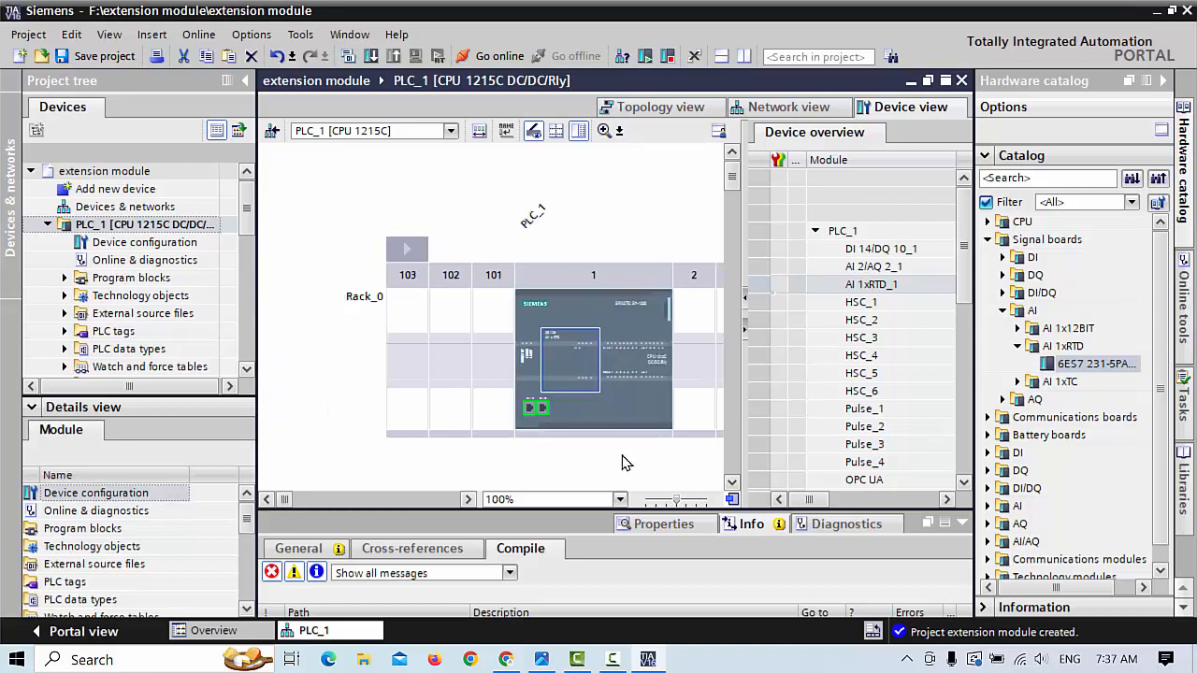
pyautogui.click(689, 506)
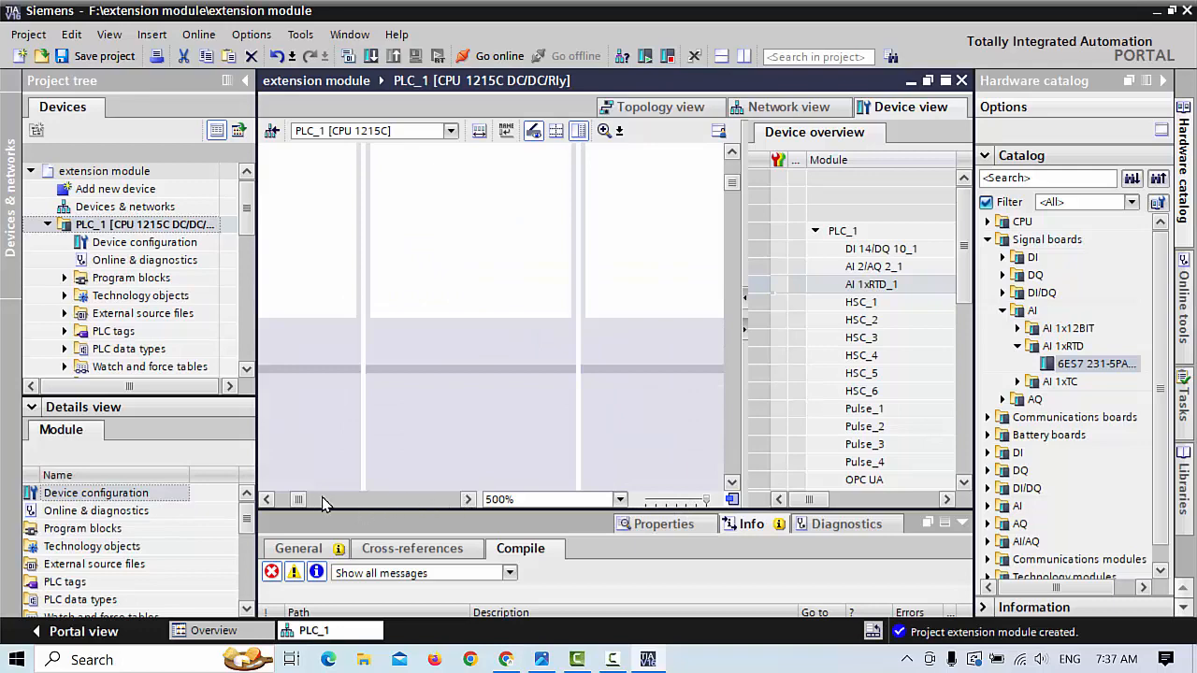
pyautogui.moveTo(300, 501); pyautogui.dragTo(287, 507)
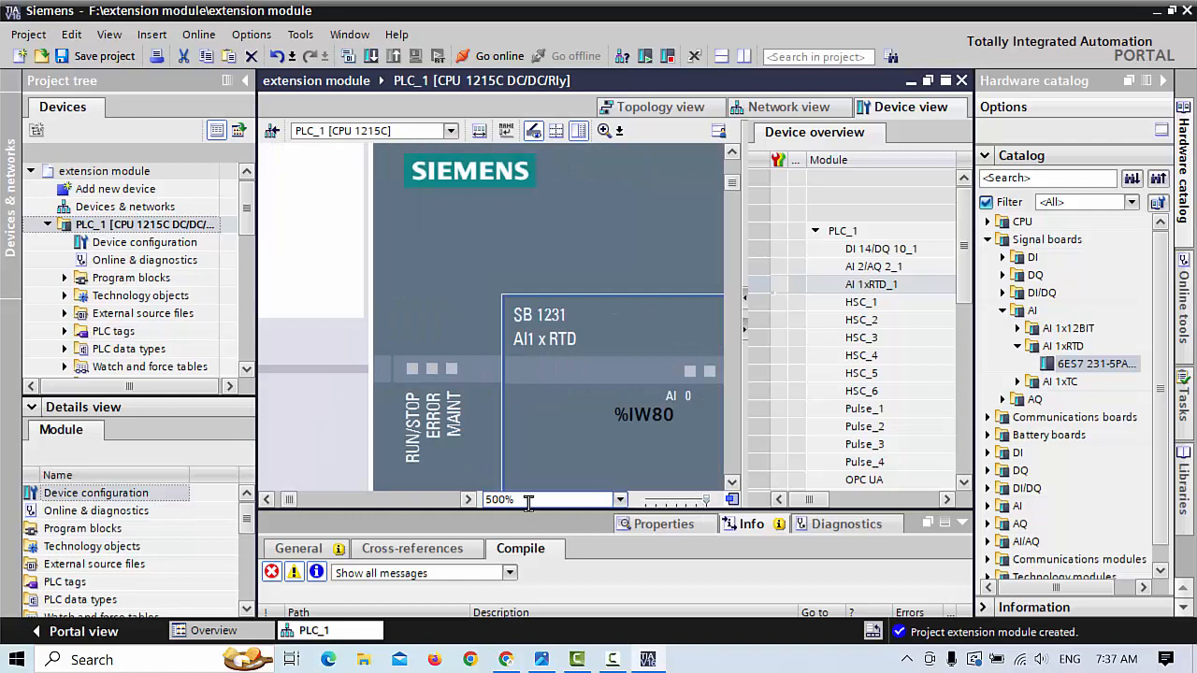
pyautogui.click(468, 499)
pyautogui.click(467, 499)
pyautogui.click(467, 499)
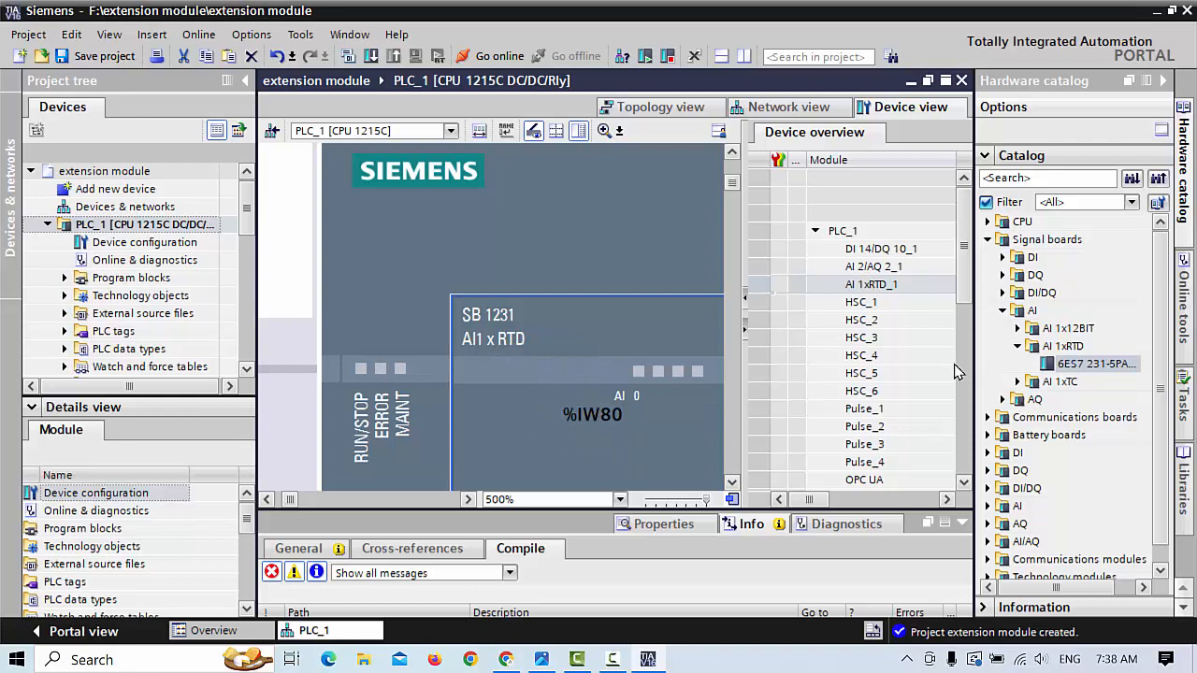
pyautogui.click(468, 499)
pyautogui.click(468, 499)
pyautogui.moveTo(468, 499); pyautogui.dragTo(468, 500)
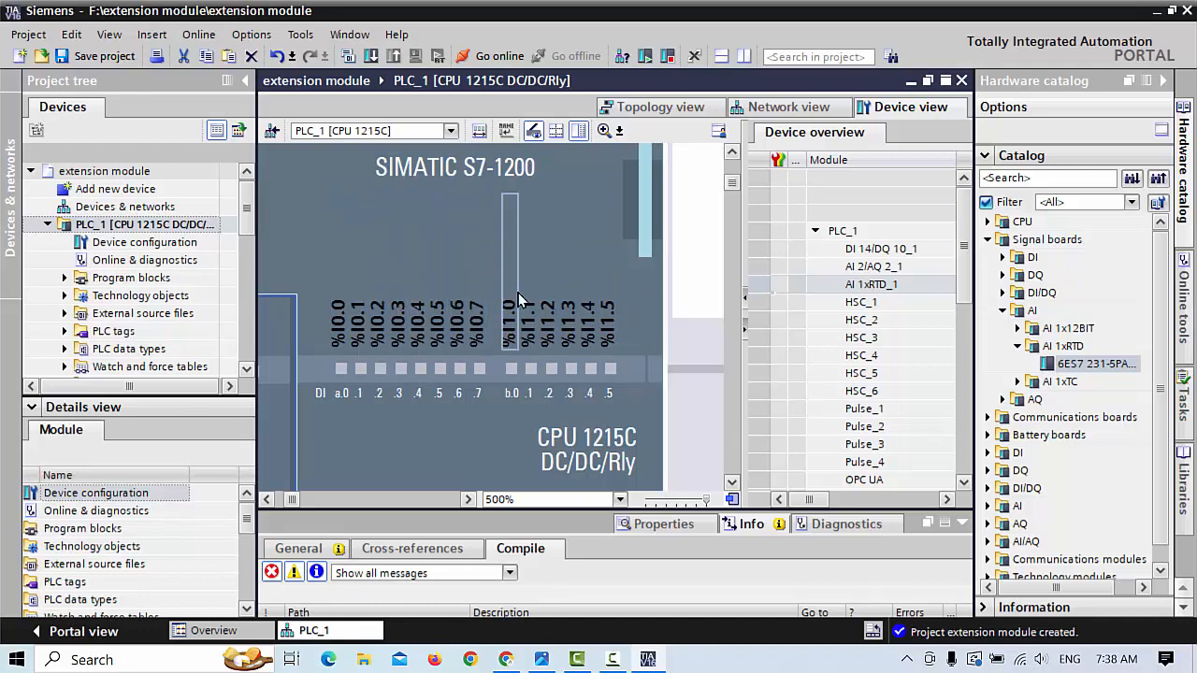
pyautogui.click(620, 500)
pyautogui.click(618, 501)
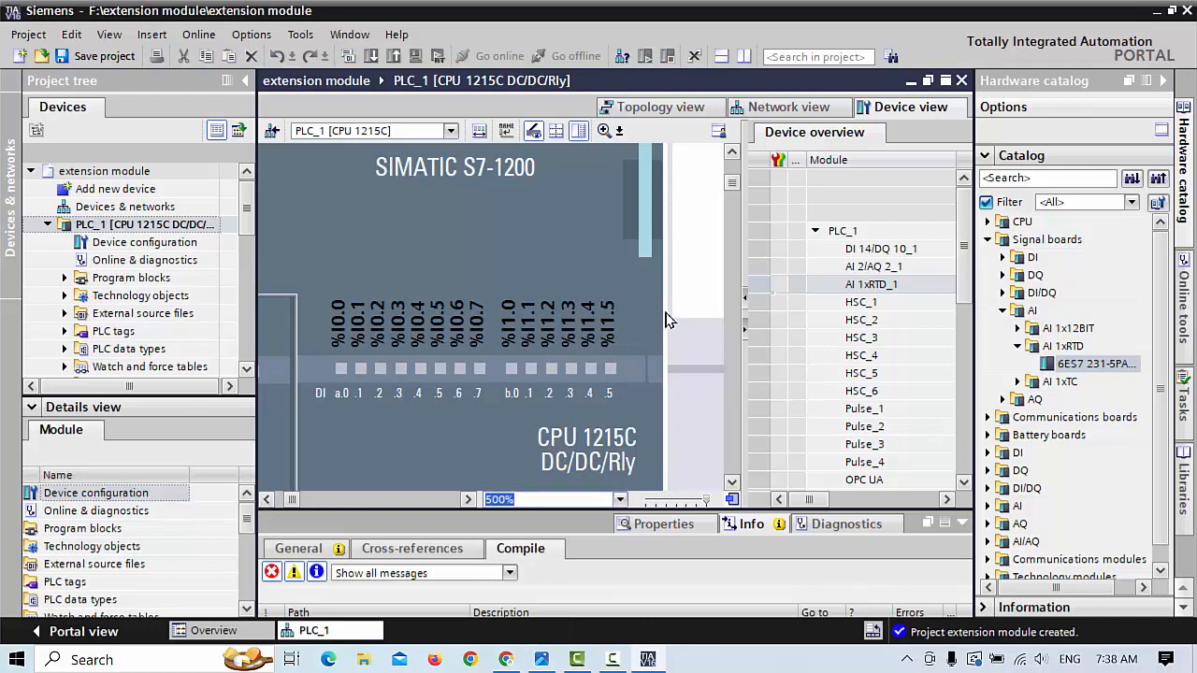
pyautogui.moveTo(734, 181); pyautogui.dragTo(735, 187)
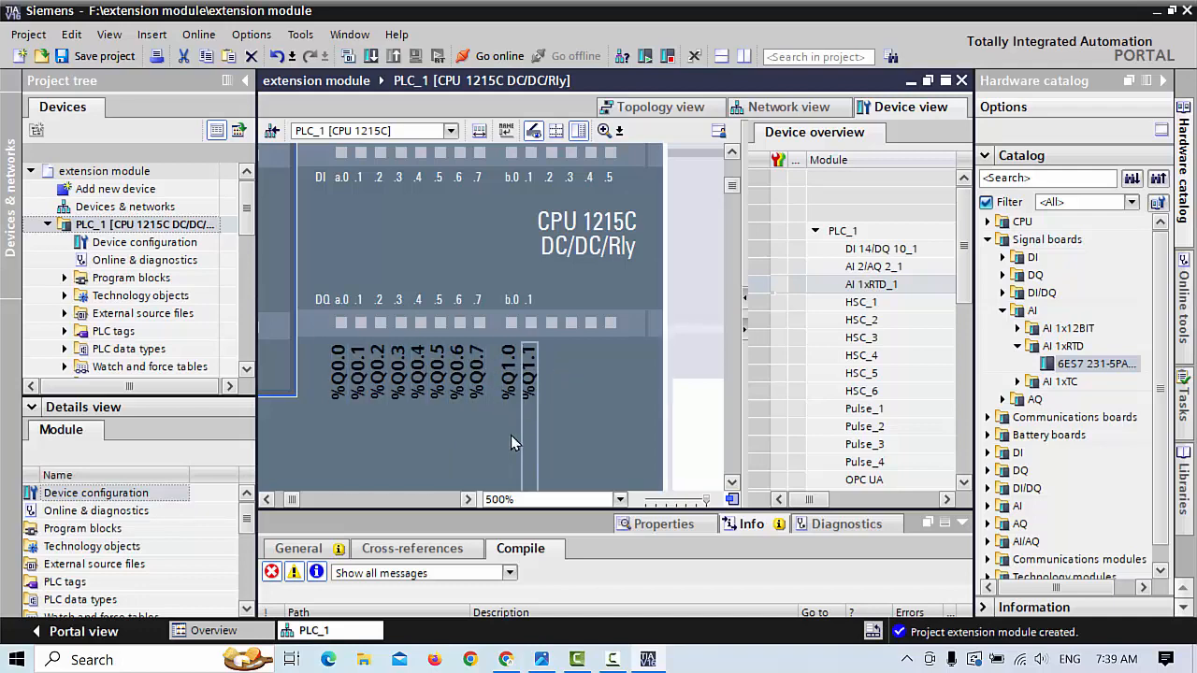
# Return the device view to 100% zoom and examine the free rack slots beside the CPU
pyautogui.click(671, 501)
pyautogui.click(674, 501)
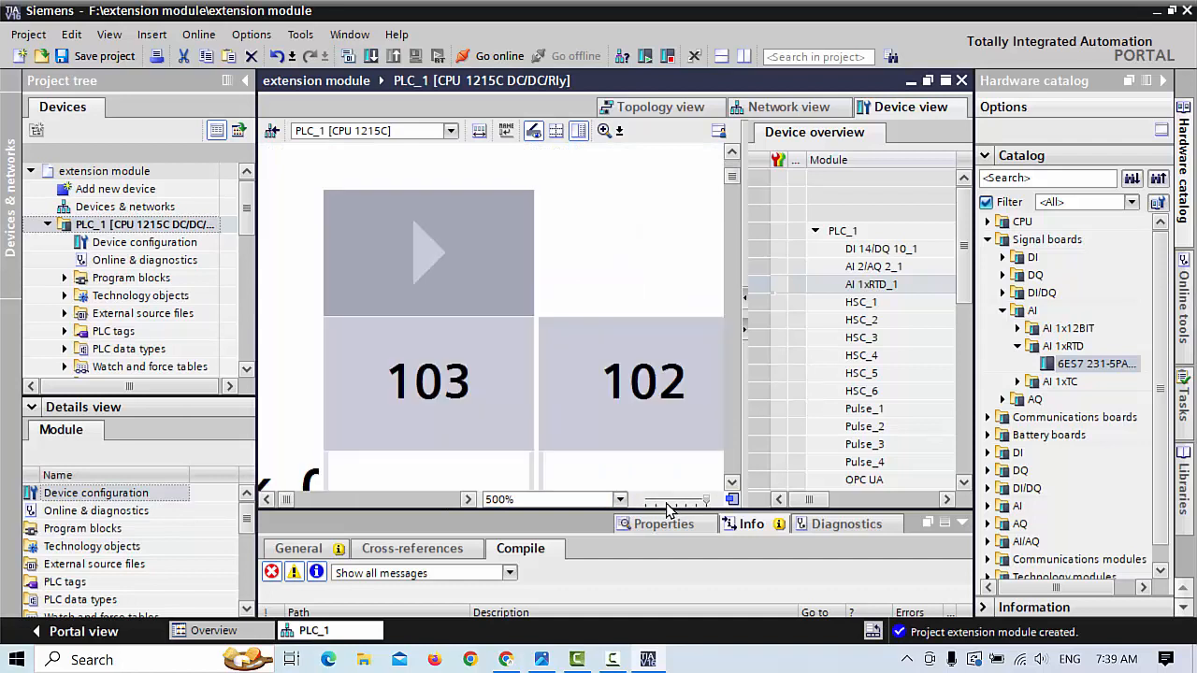
pyautogui.click(669, 501)
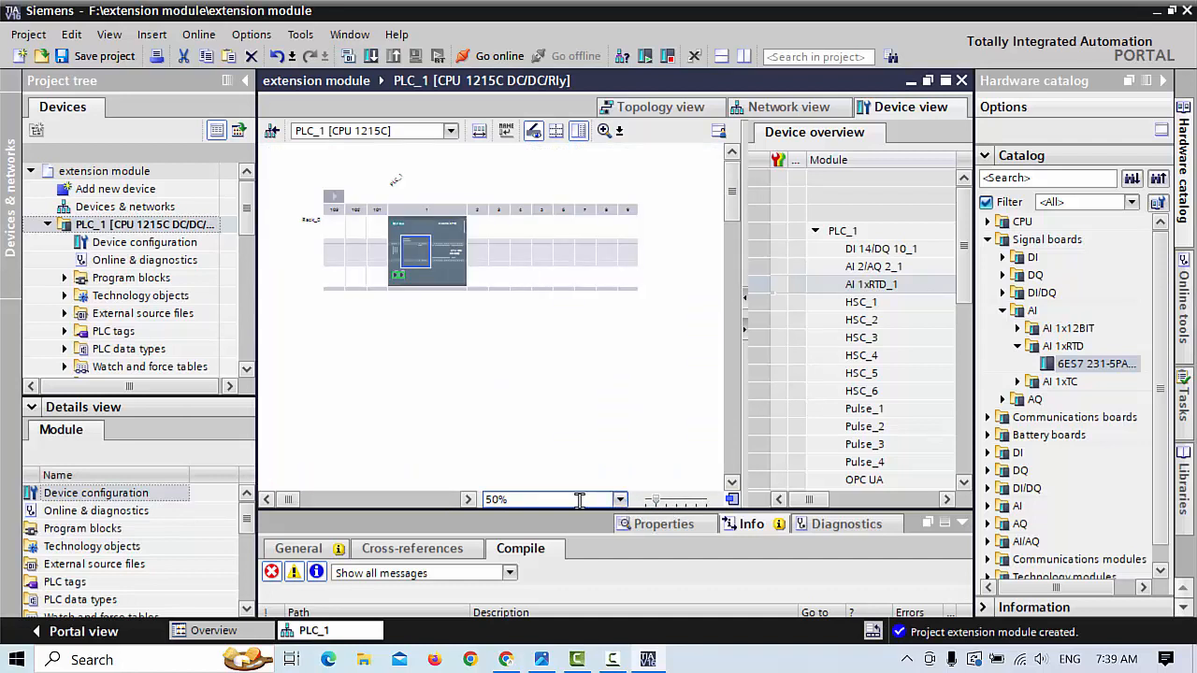
pyautogui.click(619, 499)
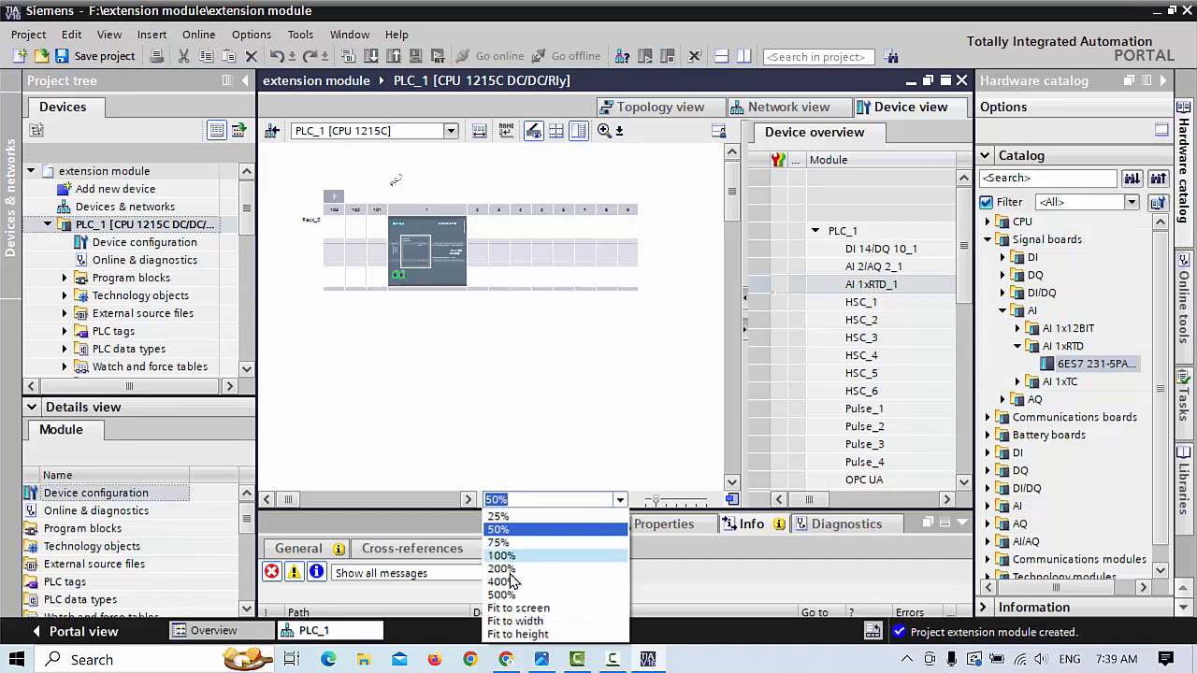
pyautogui.click(501, 555)
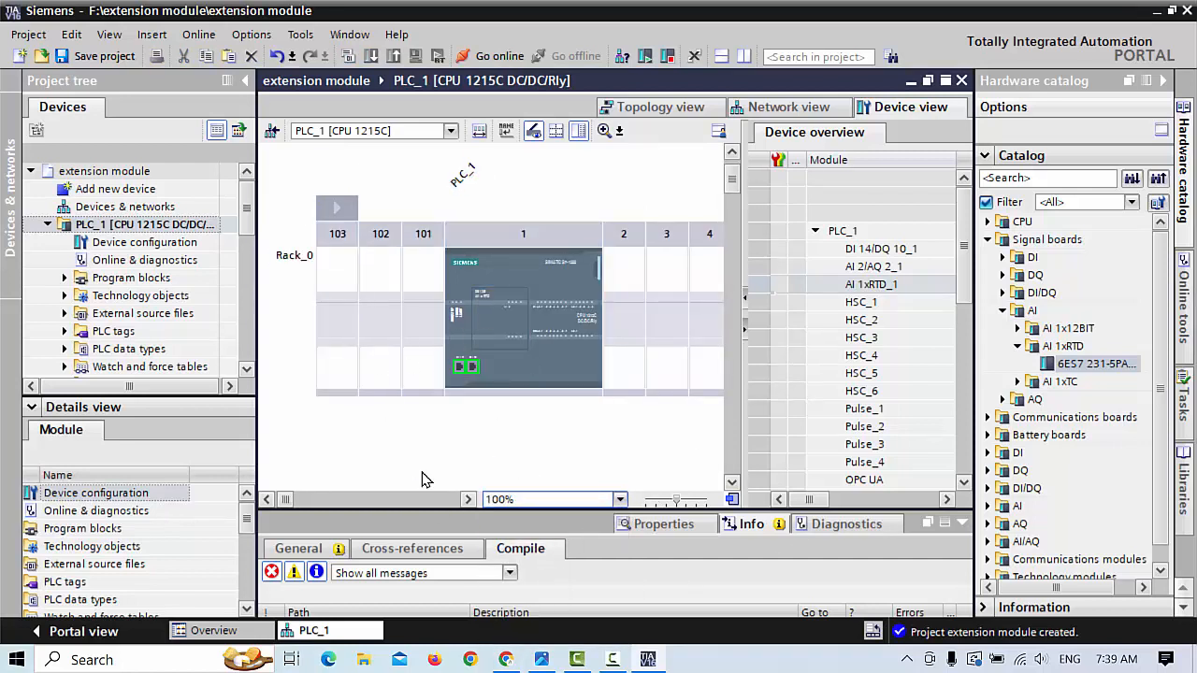
pyautogui.click(468, 500)
pyautogui.click(468, 500)
pyautogui.moveTo(469, 500); pyautogui.dragTo(485, 503)
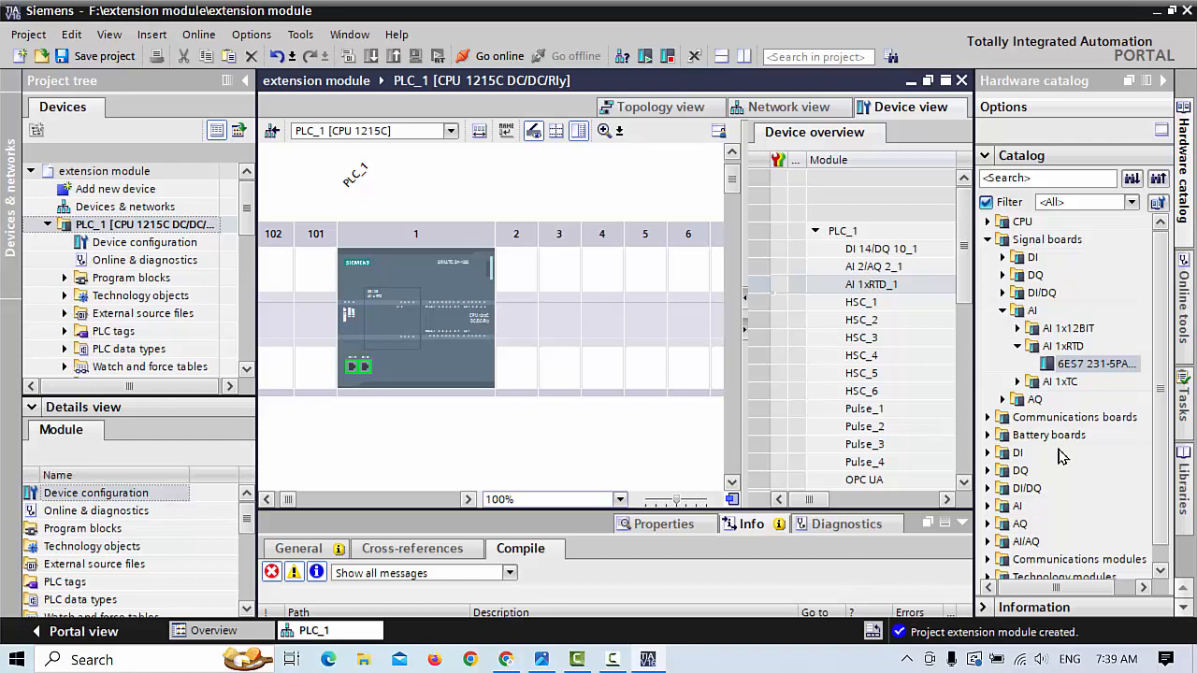
# Insert the DQ 16x24VDC digital output module, article 6ES7 222-1BH32-0XB0, into slot 2 of the rack
pyautogui.click(989, 239)
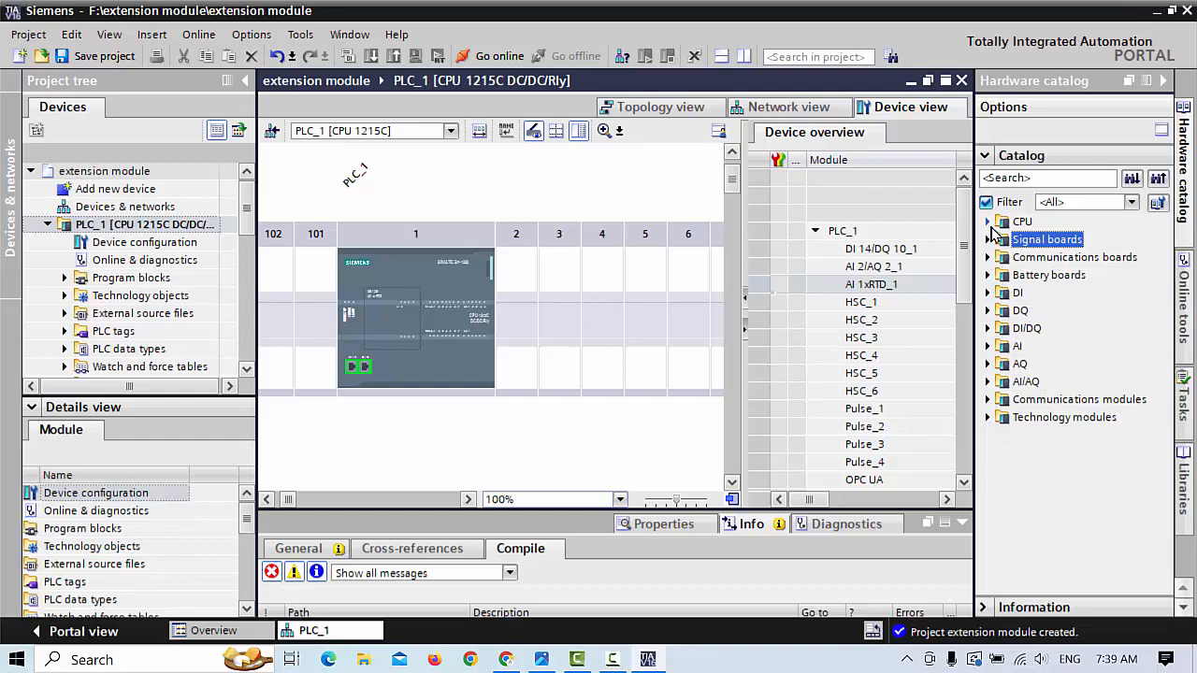
pyautogui.click(988, 312)
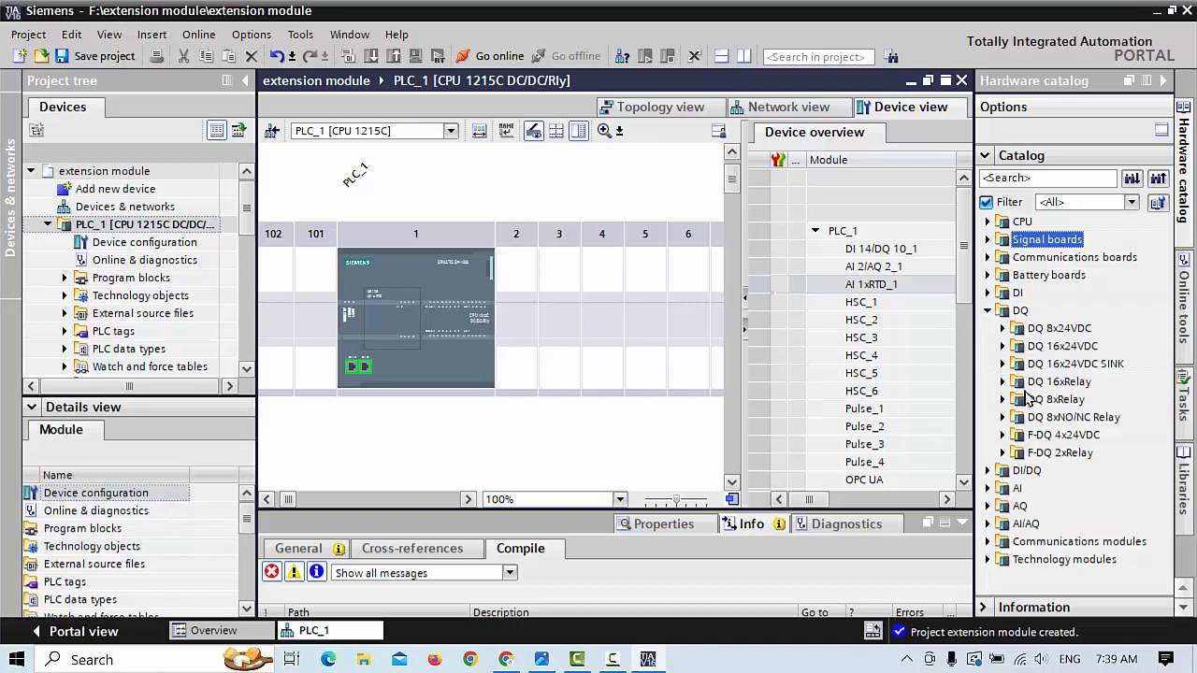
pyautogui.click(1004, 383)
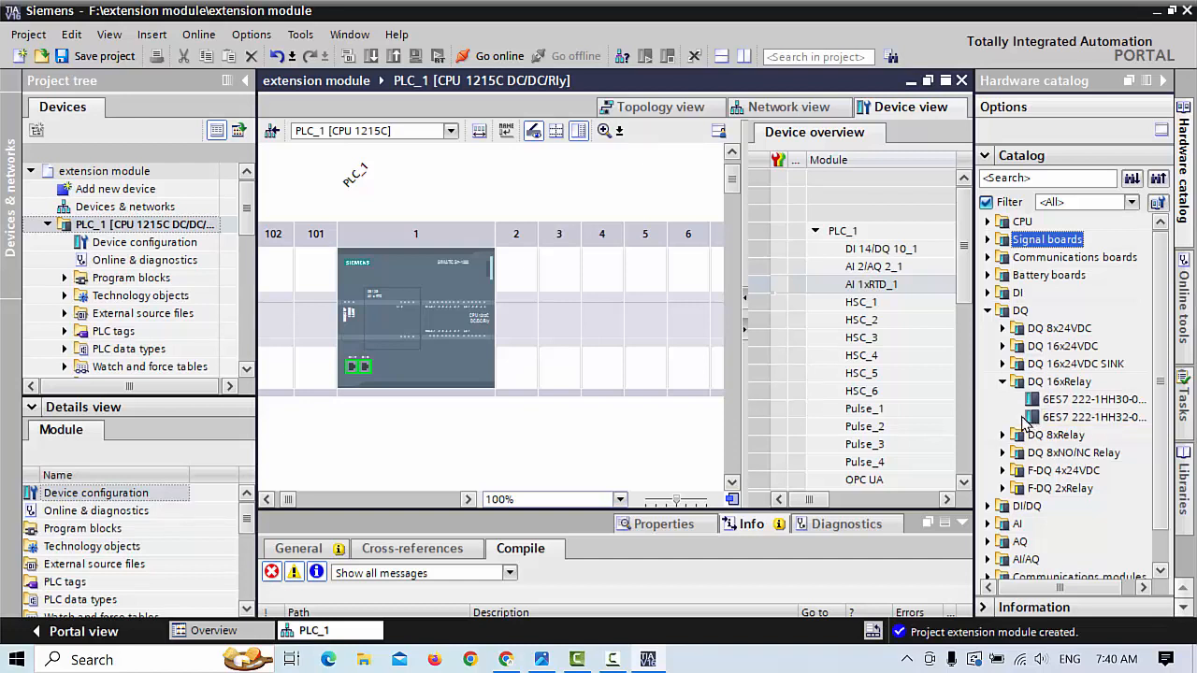
pyautogui.click(1003, 383)
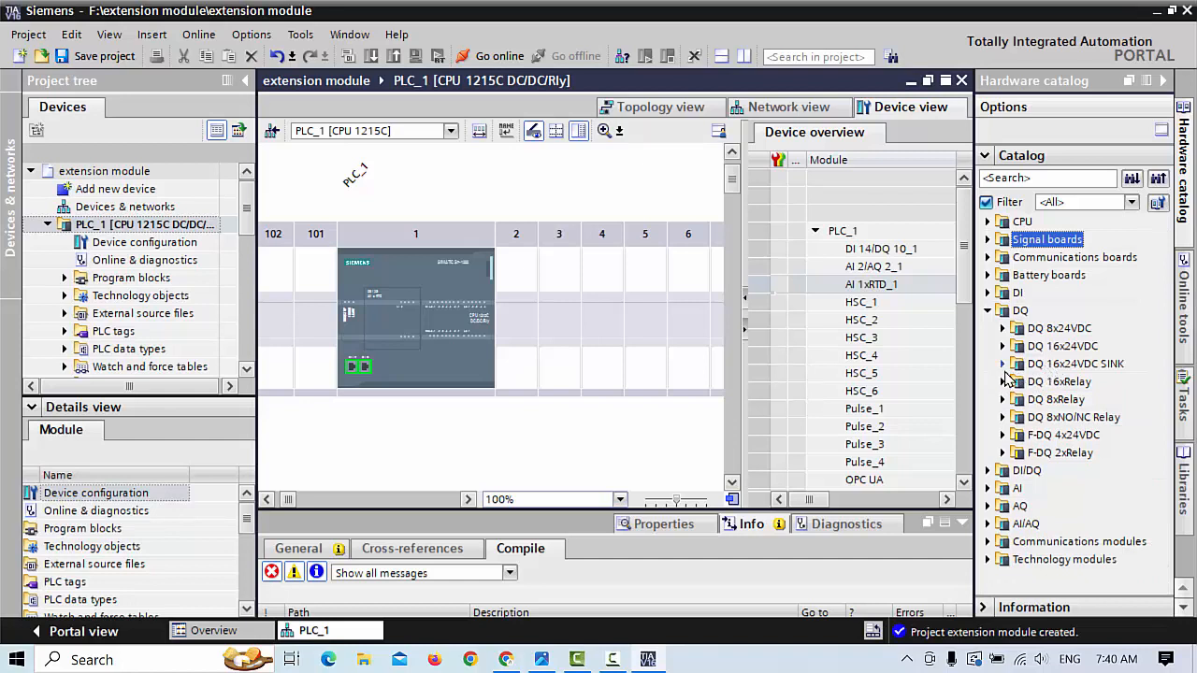
pyautogui.click(1001, 365)
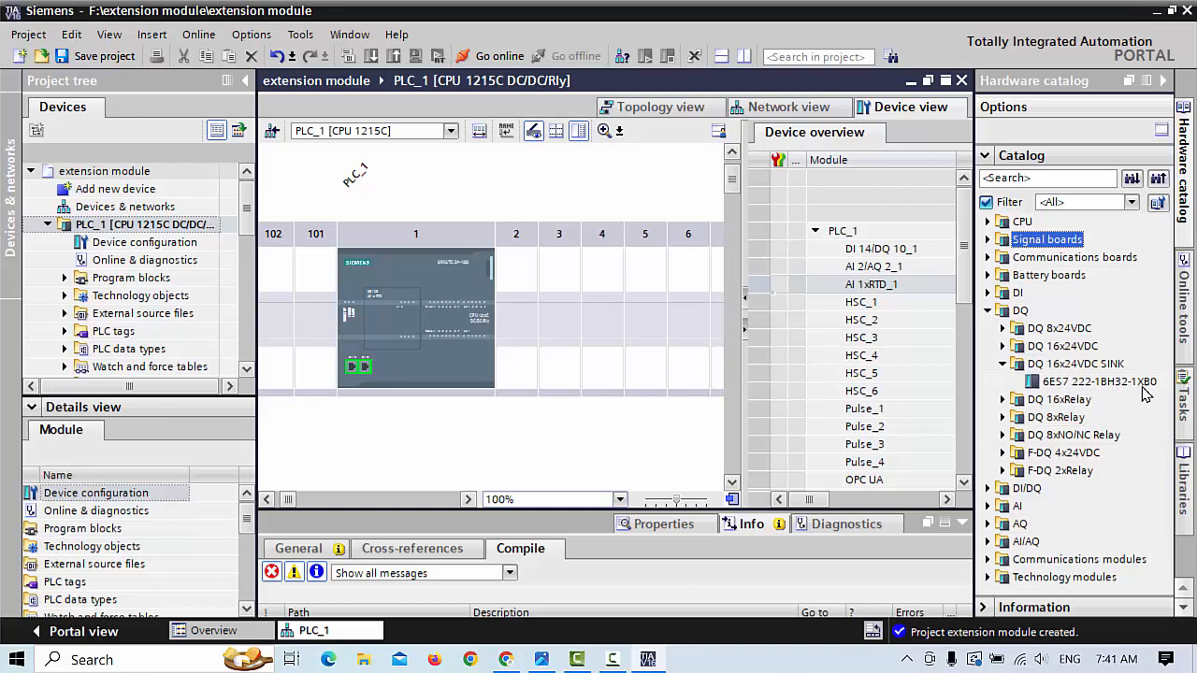
pyautogui.click(1004, 365)
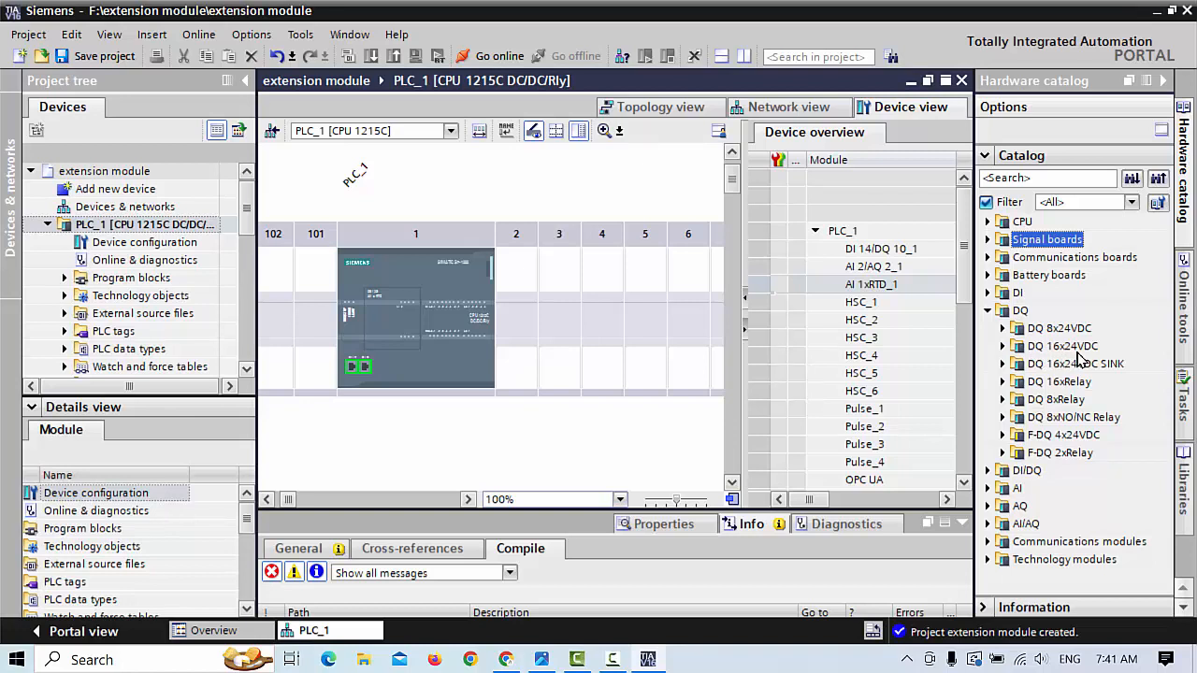
pyautogui.click(1003, 346)
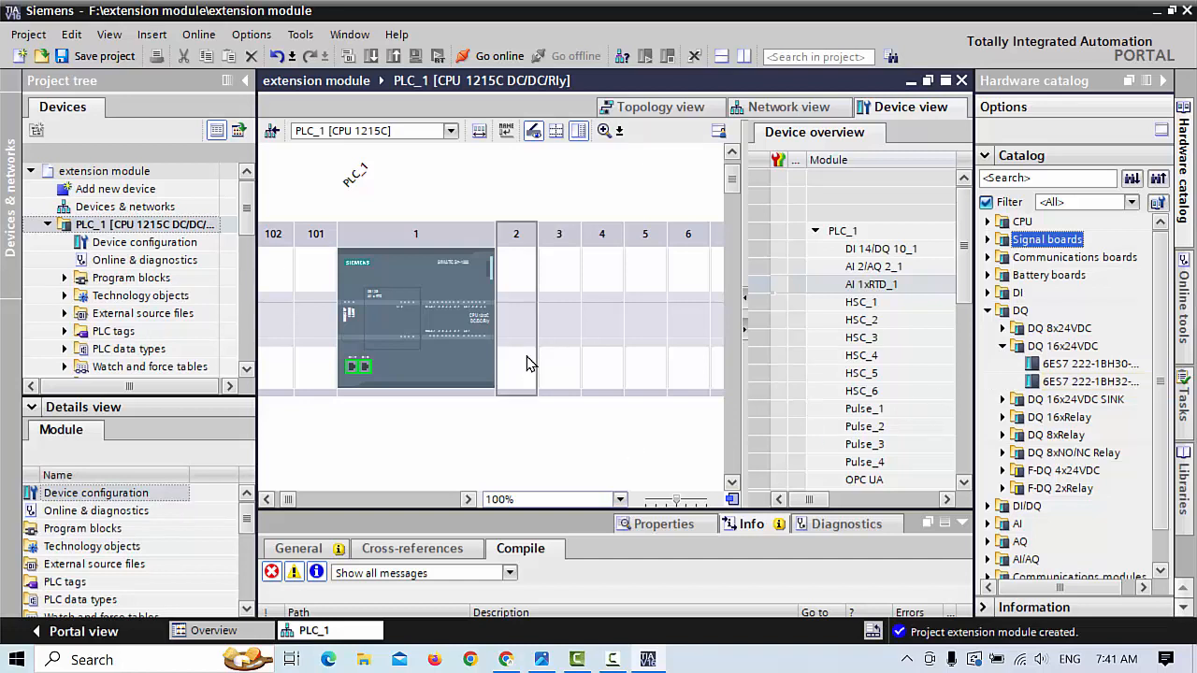
pyautogui.click(511, 311)
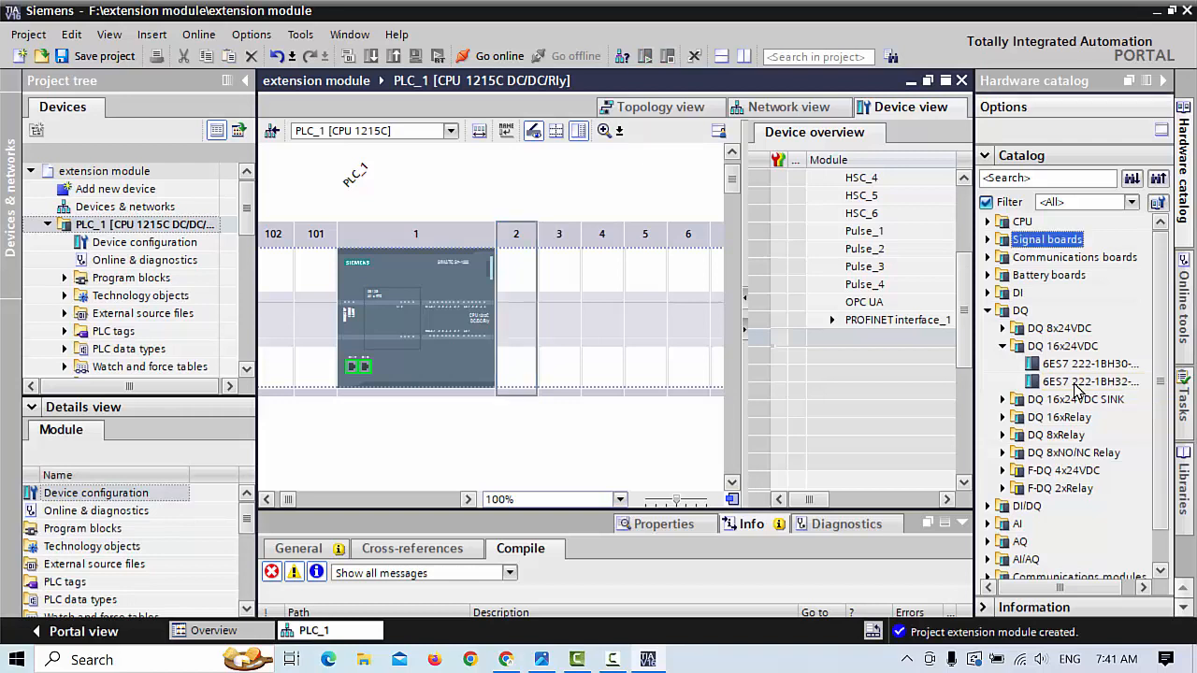
pyautogui.moveTo(1076, 383); pyautogui.dragTo(521, 324)
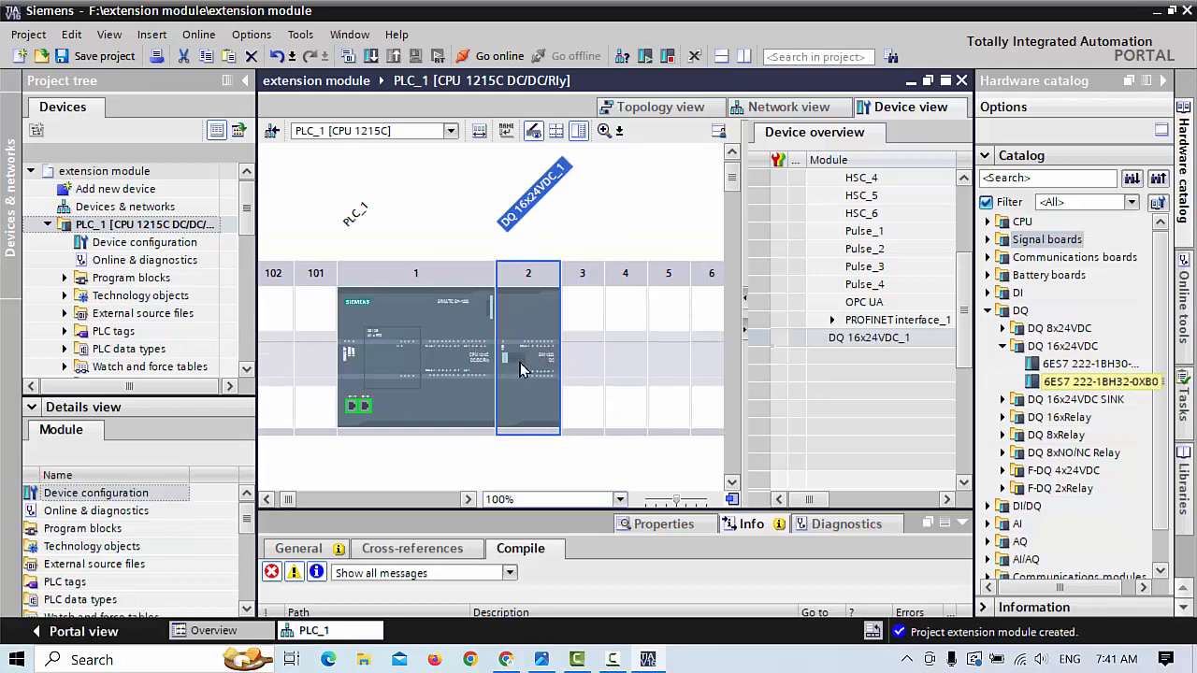
# Examine the output addresses of both channel groups on the SM 1222 DC module at 500% zoom
pyautogui.click(683, 500)
pyautogui.click(467, 499)
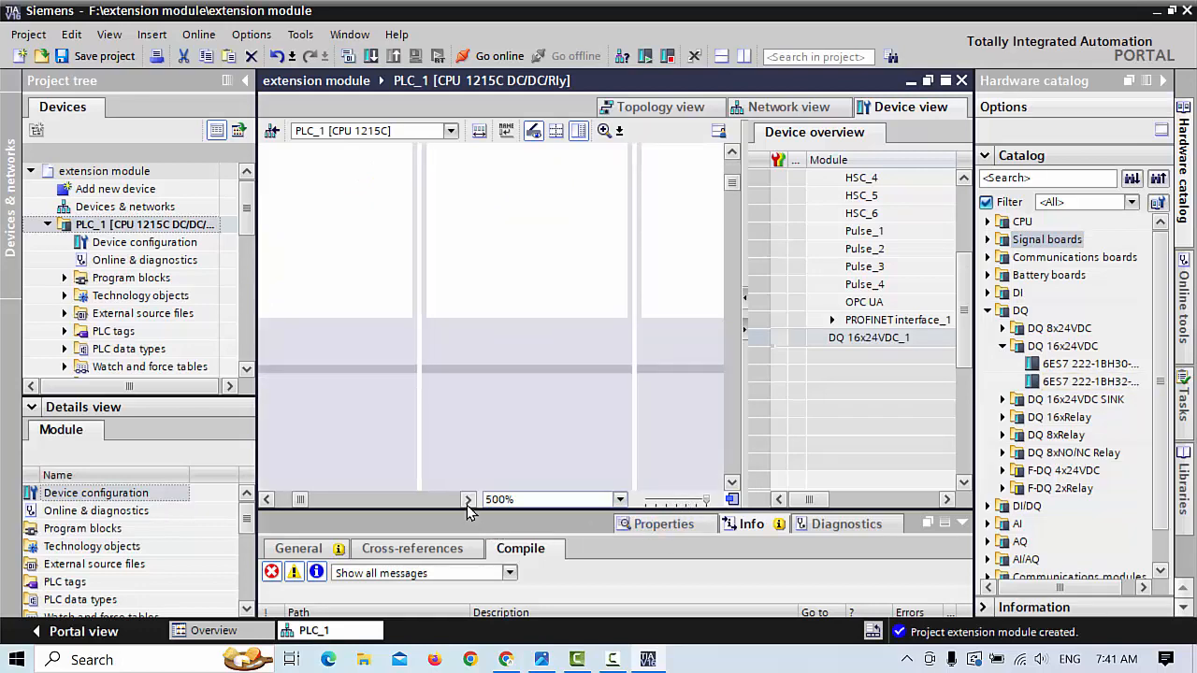
pyautogui.click(467, 502)
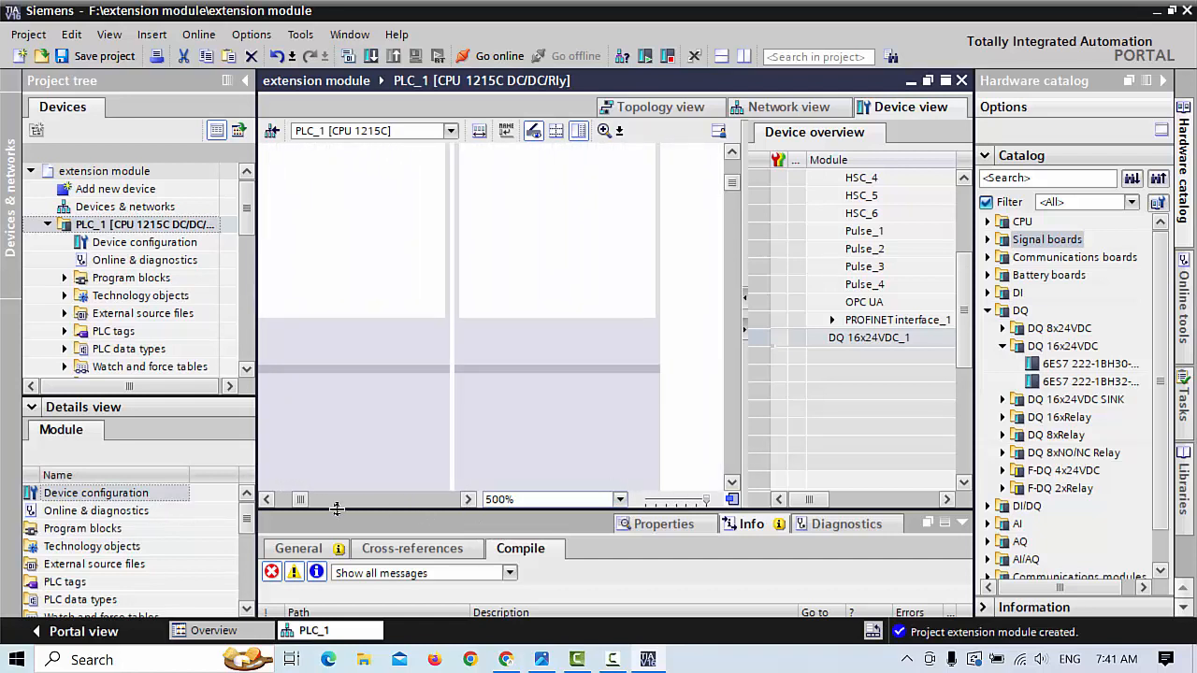
pyautogui.click(291, 501)
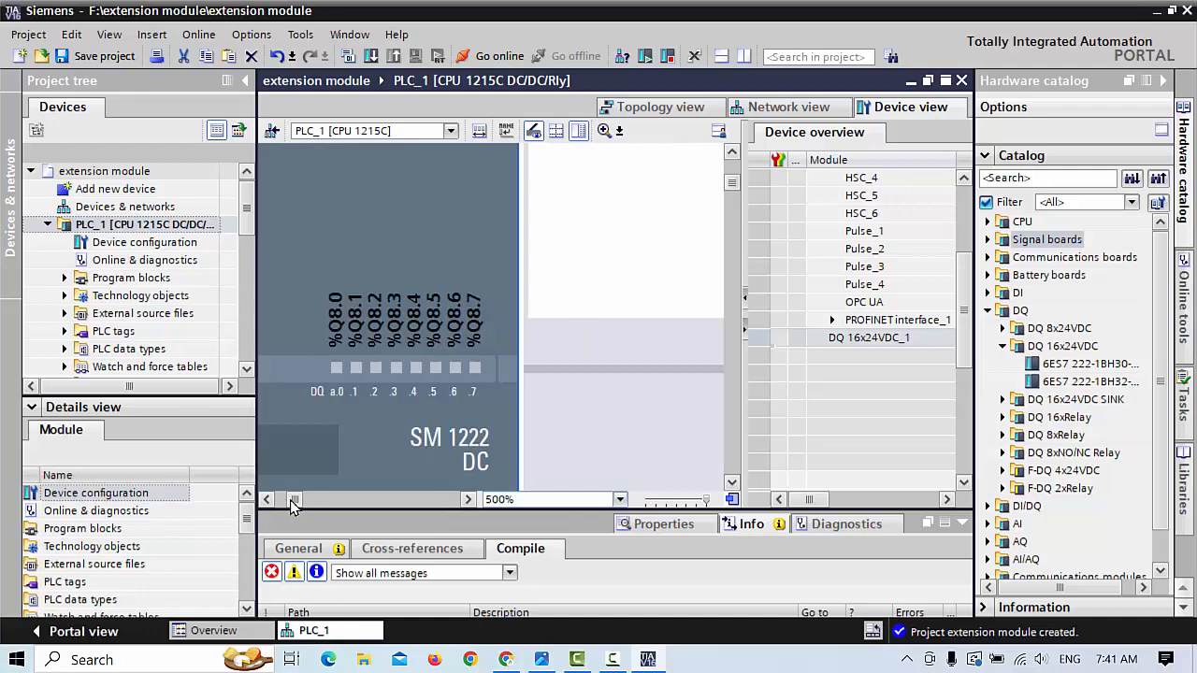
pyautogui.moveTo(291, 501); pyautogui.dragTo(288, 497)
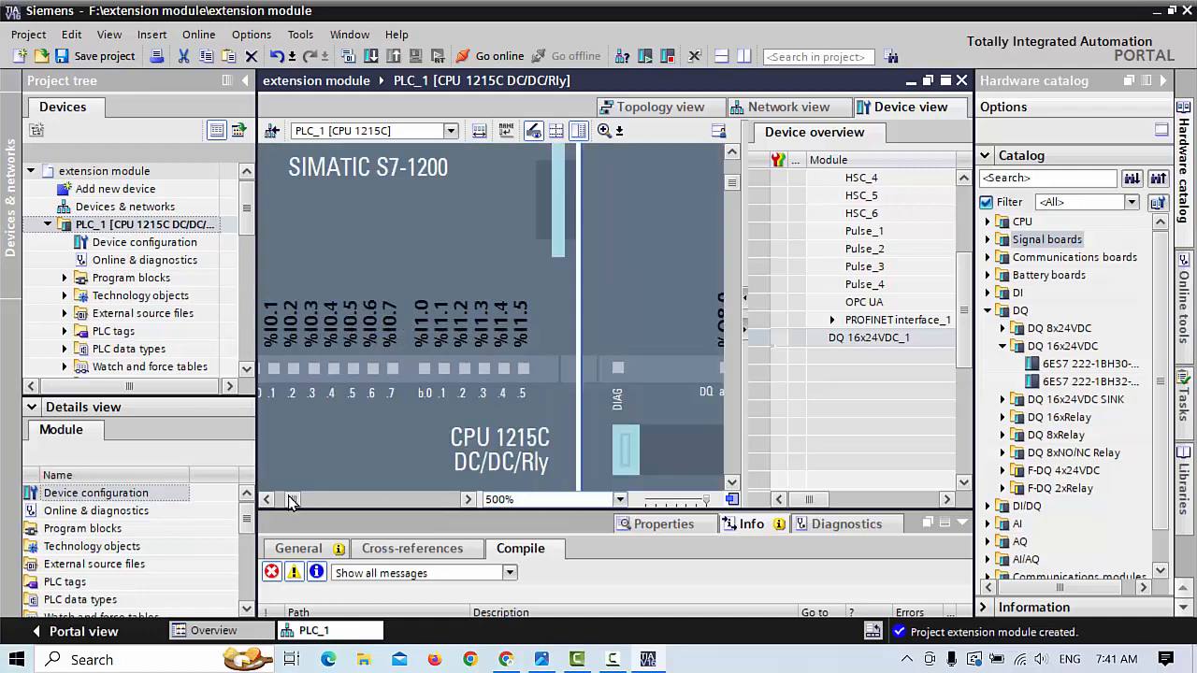
pyautogui.click(467, 502)
pyautogui.moveTo(466, 502); pyautogui.dragTo(466, 502)
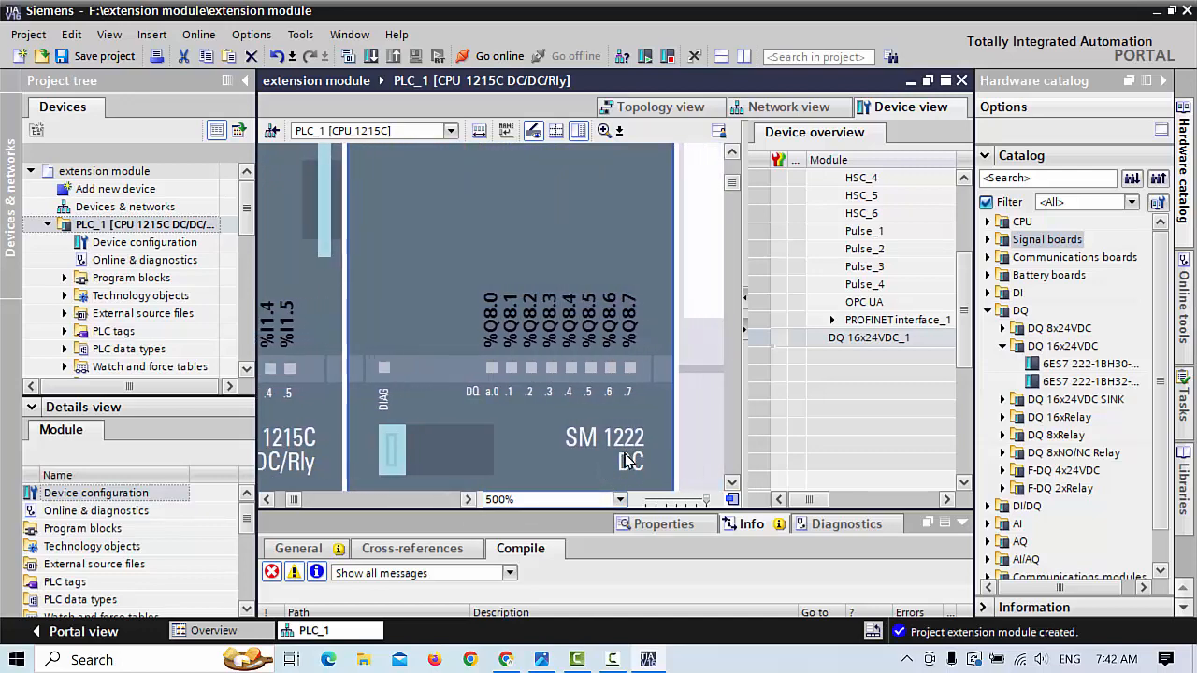
pyautogui.moveTo(732, 482); pyautogui.dragTo(732, 482)
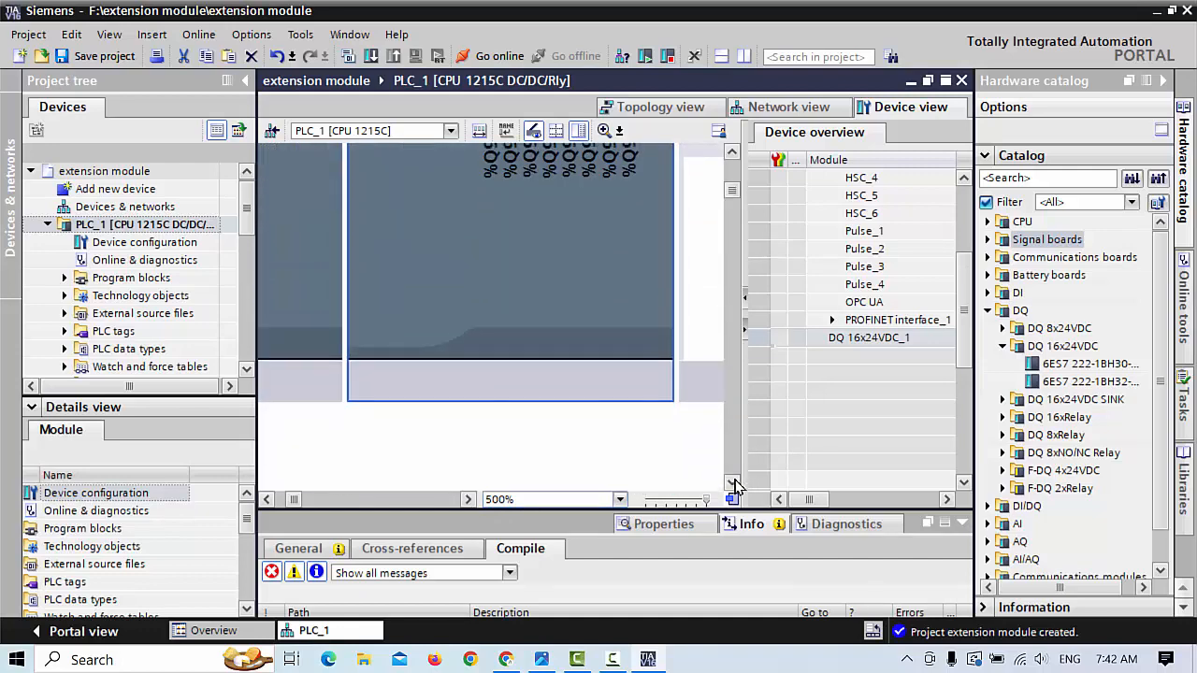
pyautogui.scroll(2, 733, 183)
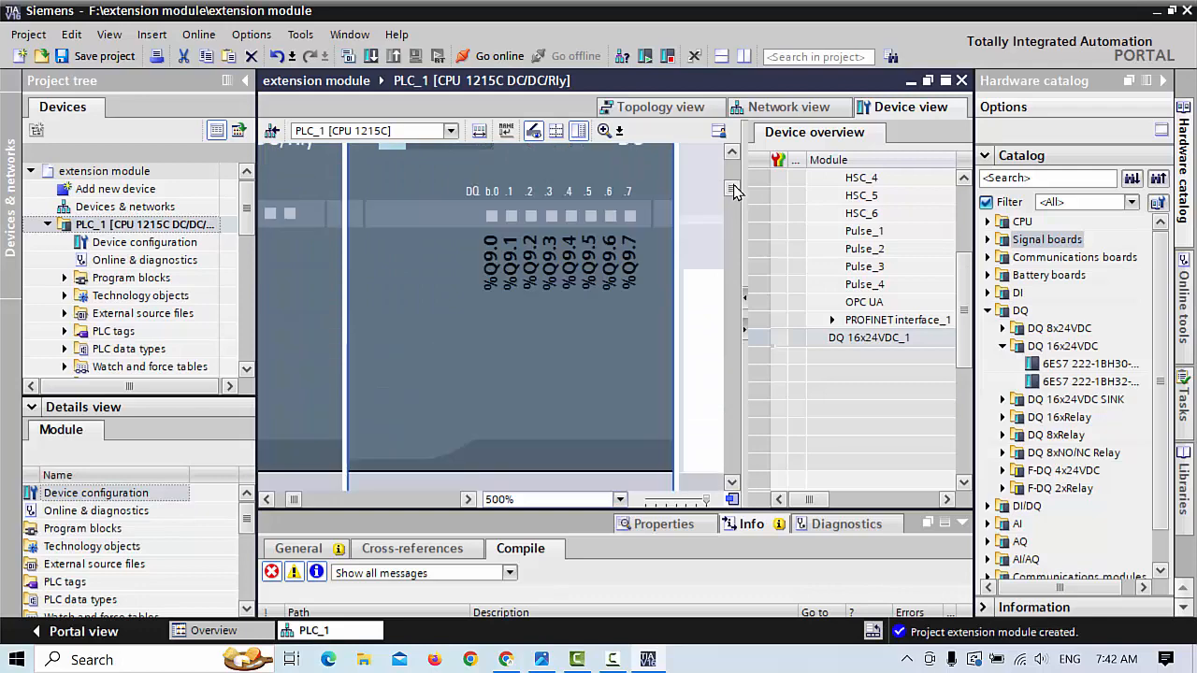
pyautogui.scroll(2, 733, 183)
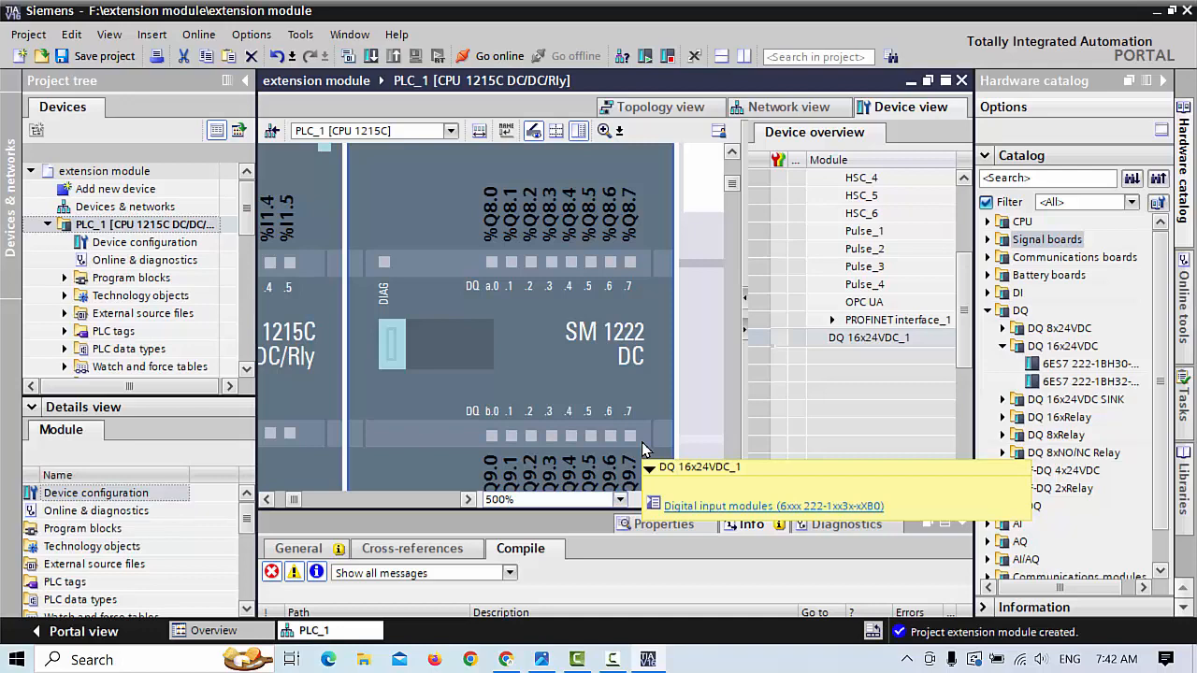
# Receive the module photo through Bluetooth File Transfer and save it to the Desktop
pyautogui.click(905, 660)
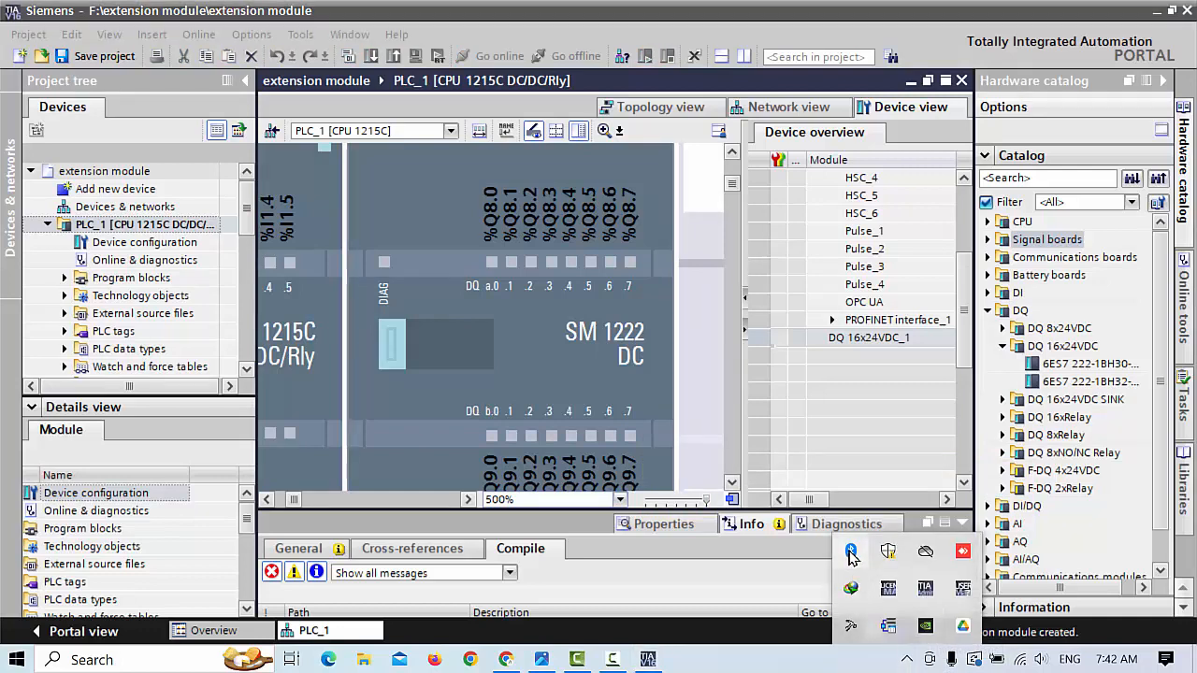
pyautogui.rightClick(850, 555)
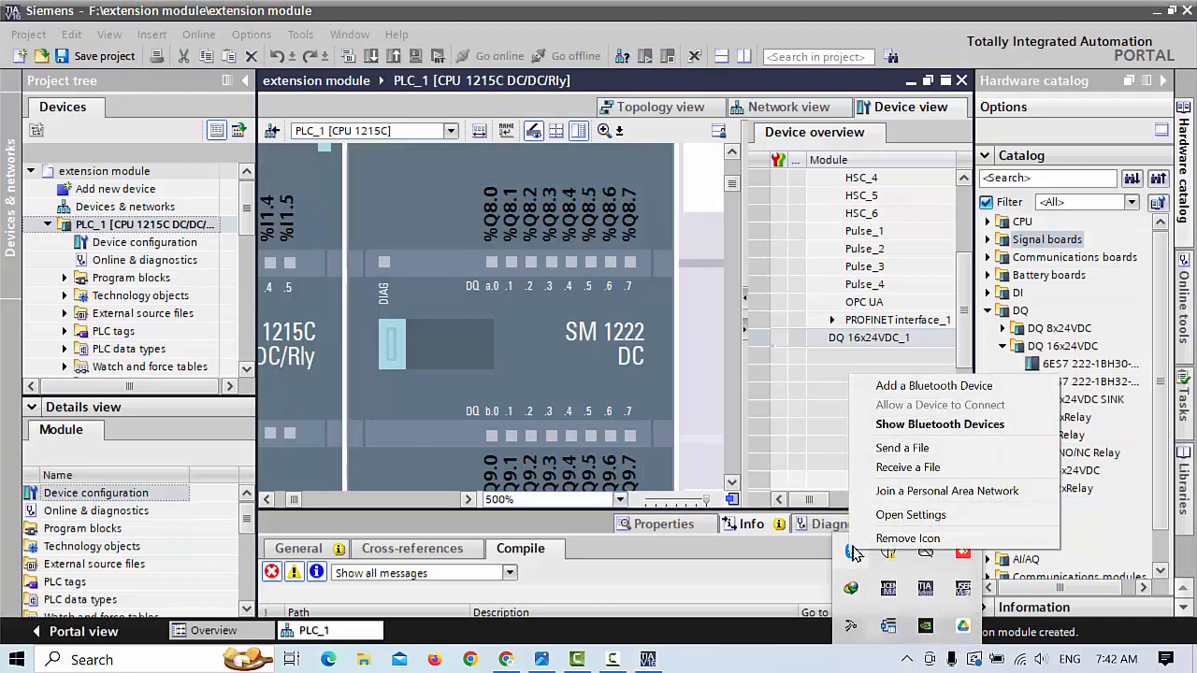
pyautogui.click(909, 469)
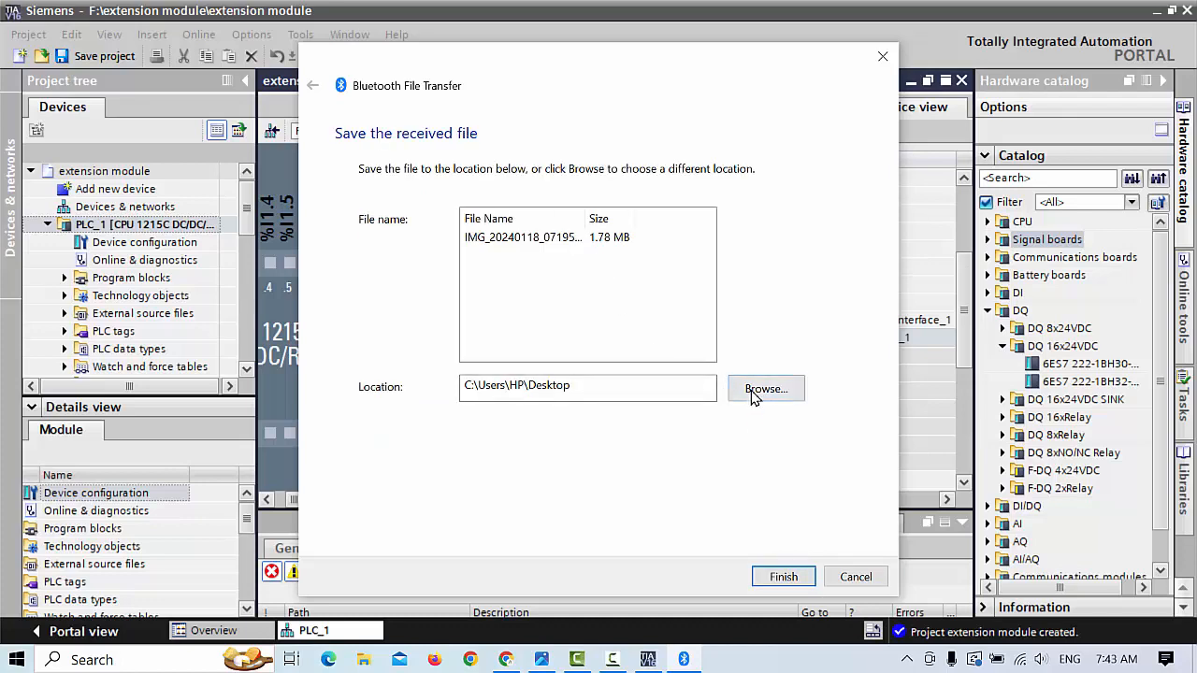
pyautogui.click(753, 389)
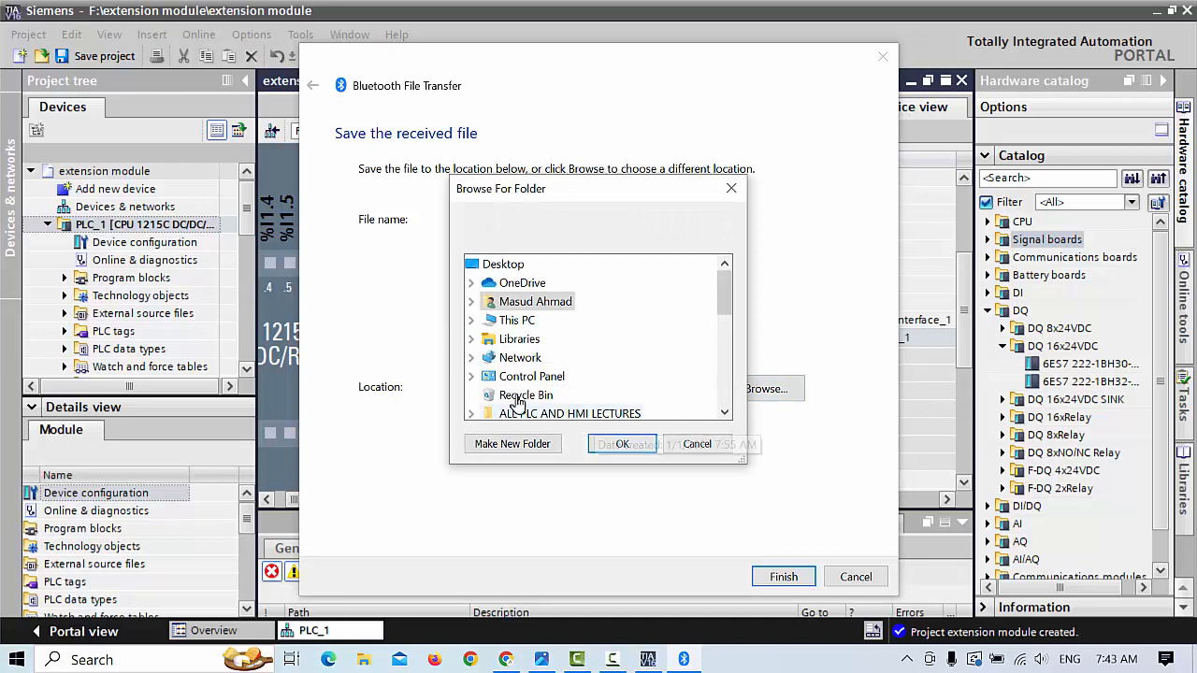
pyautogui.click(496, 267)
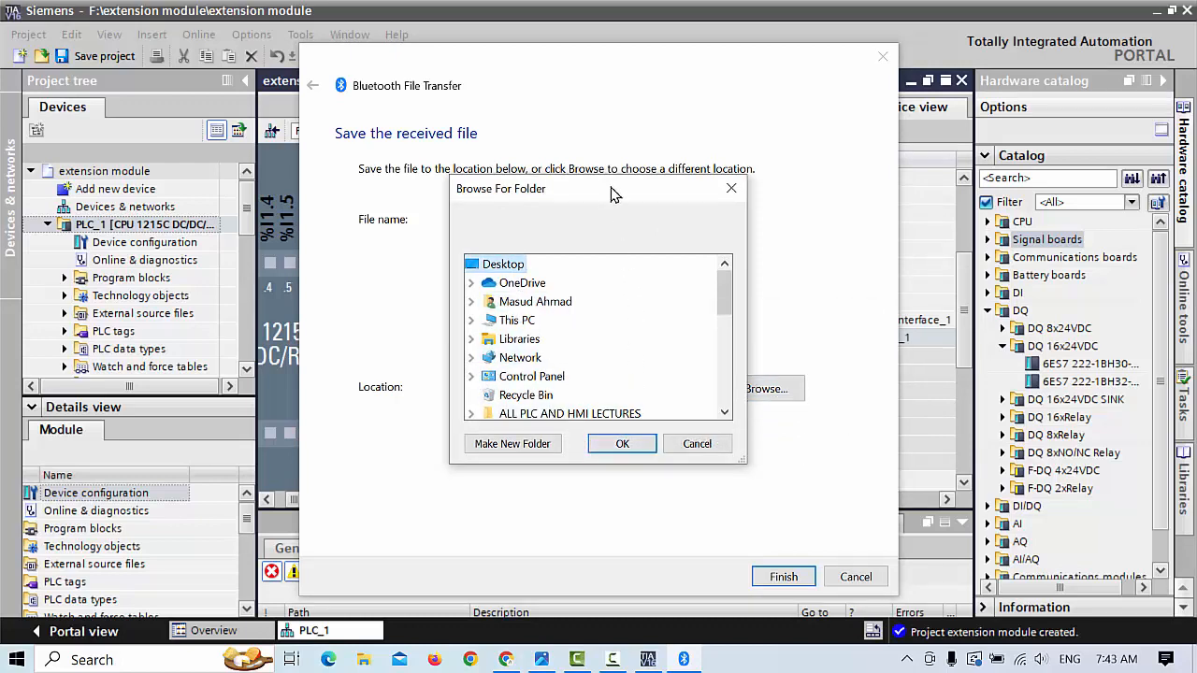
pyautogui.moveTo(616, 194); pyautogui.dragTo(534, 281)
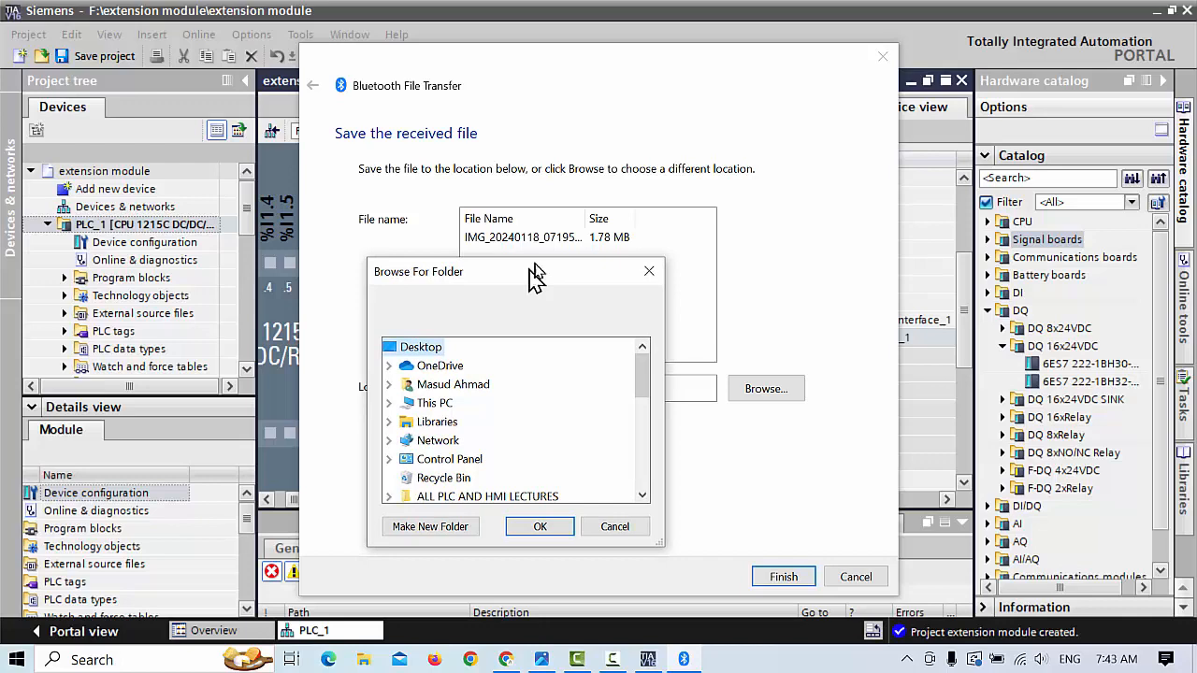
pyautogui.moveTo(534, 276); pyautogui.dragTo(559, 245)
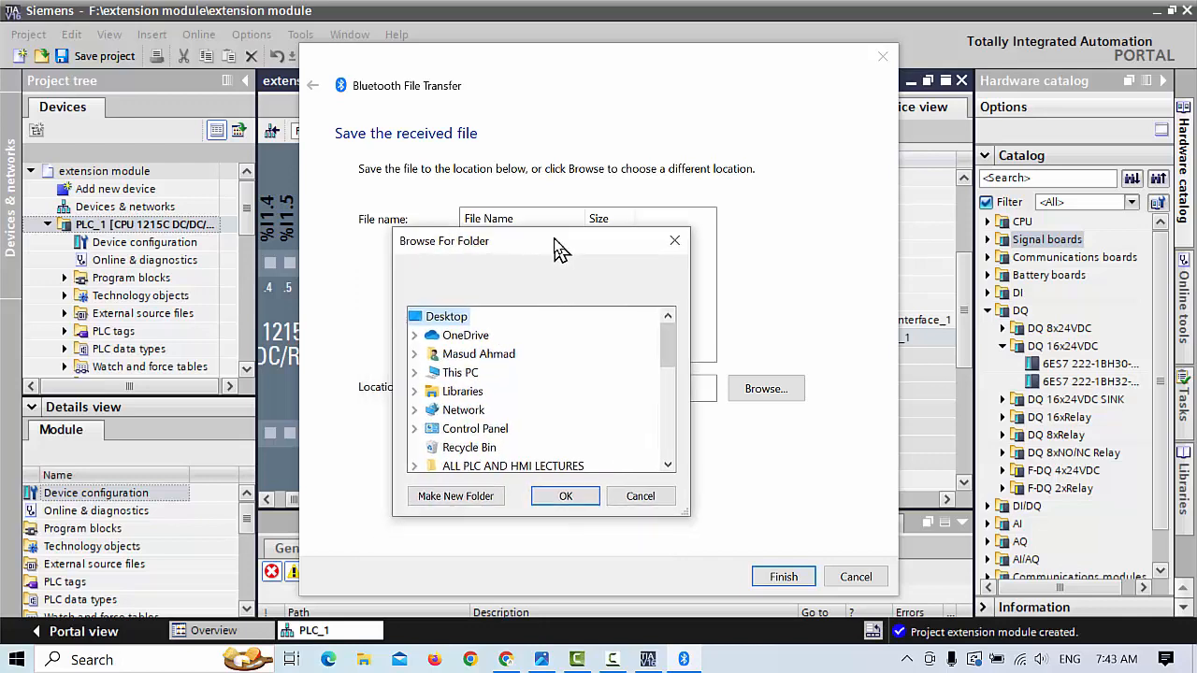
pyautogui.click(564, 496)
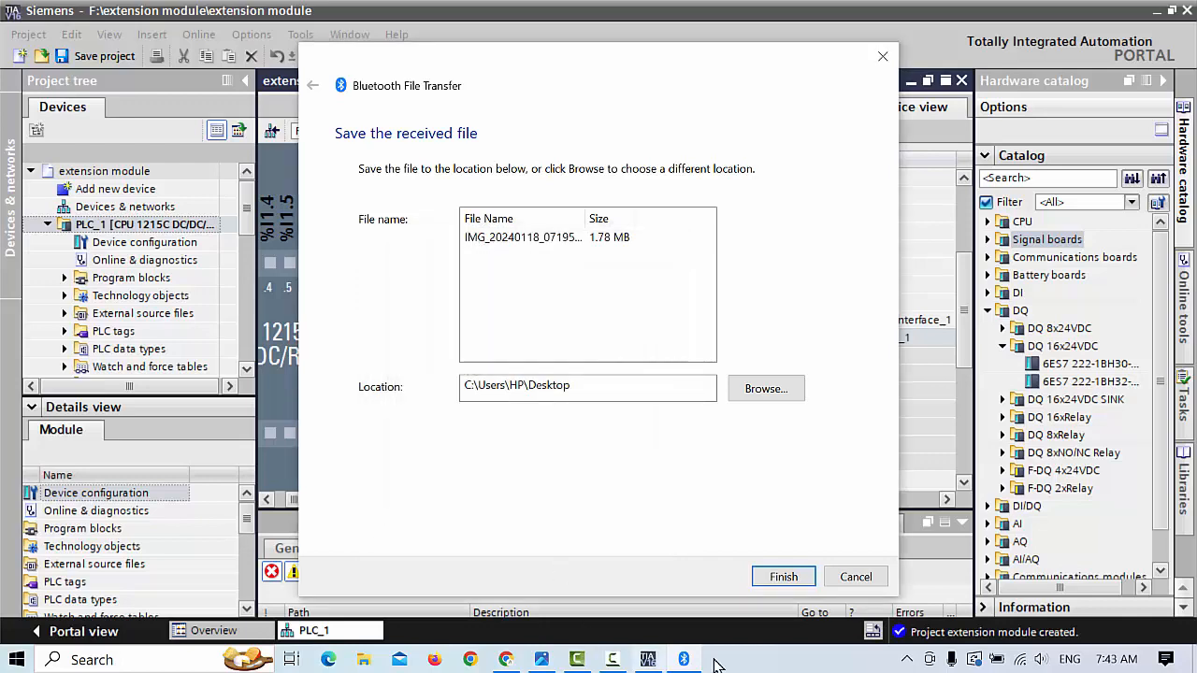
pyautogui.click(784, 577)
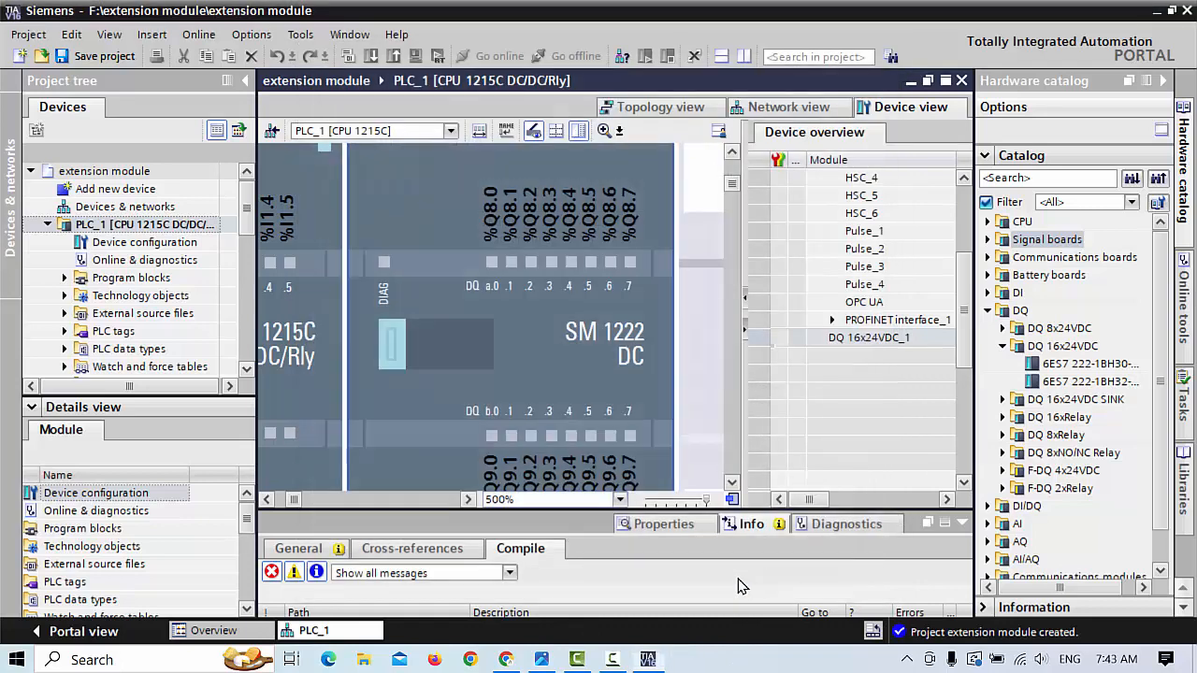
# Switch to the desktop and open the received photo IMG_20240118_071954.jpg to read the label on the physical module
pyautogui.click(1157, 11)
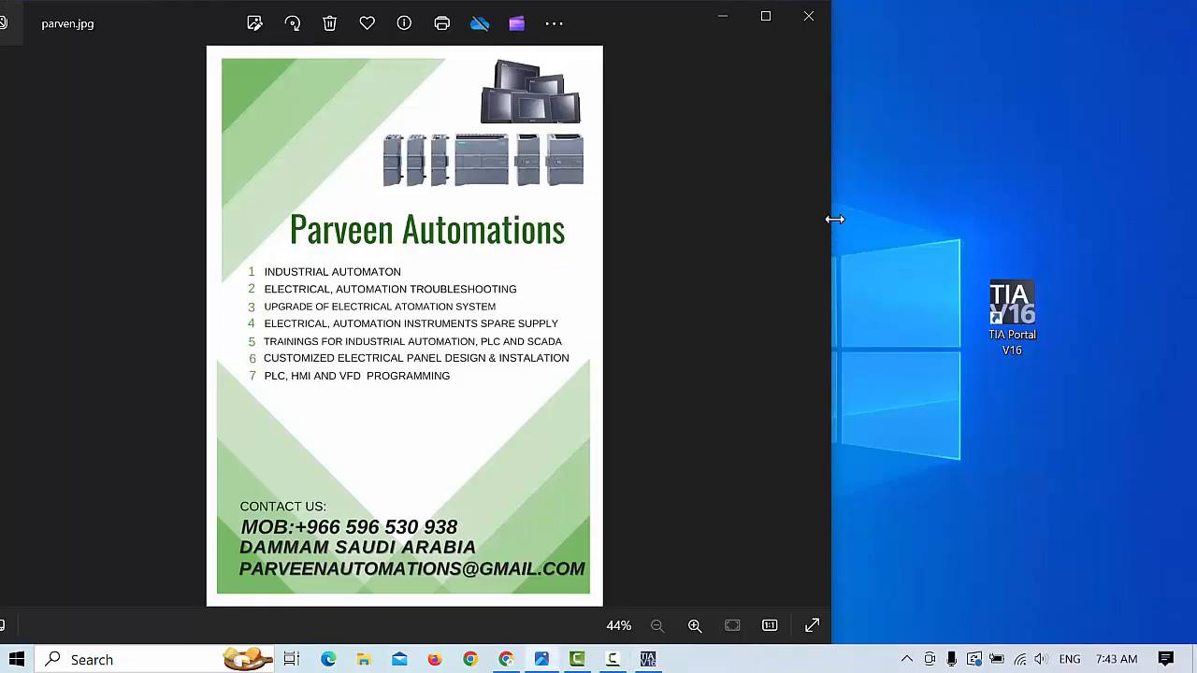
pyautogui.click(725, 16)
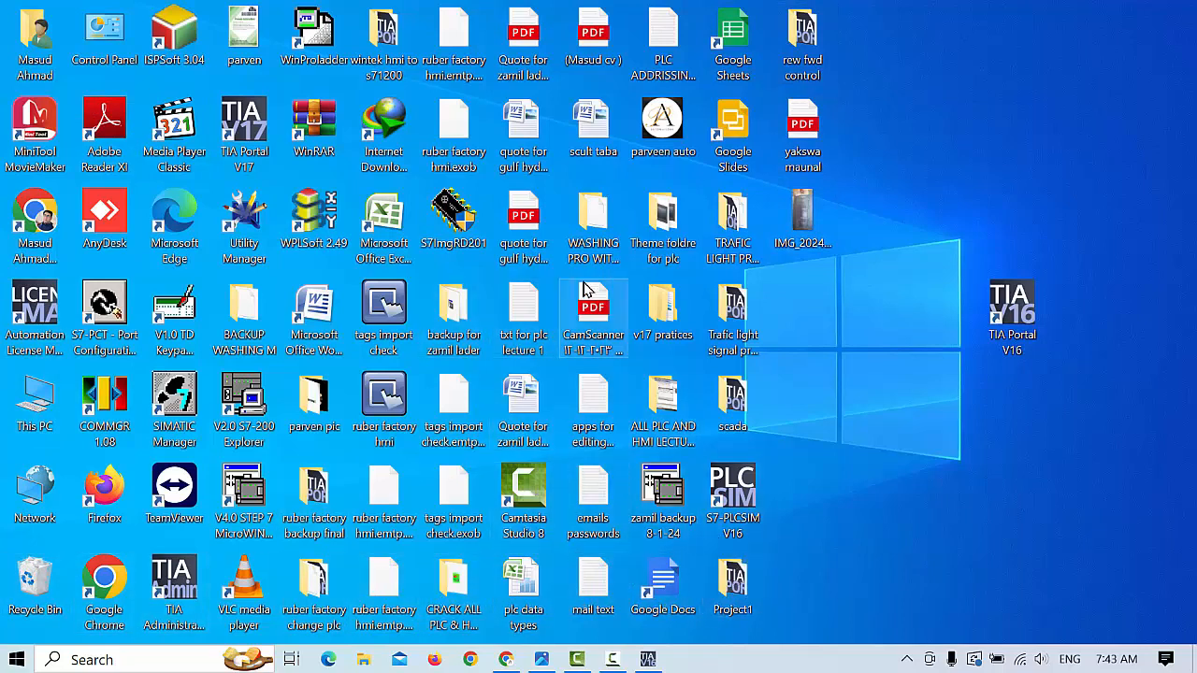
pyautogui.click(801, 245)
pyautogui.doubleClick(801, 245)
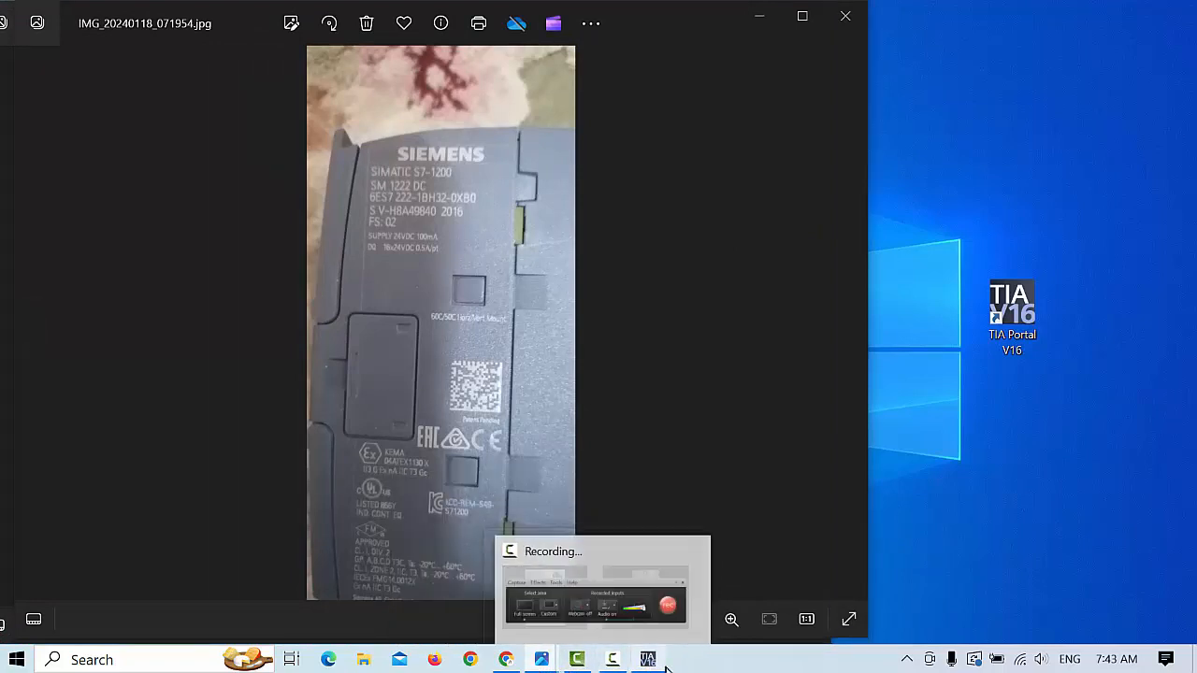
pyautogui.moveTo(650, 662)
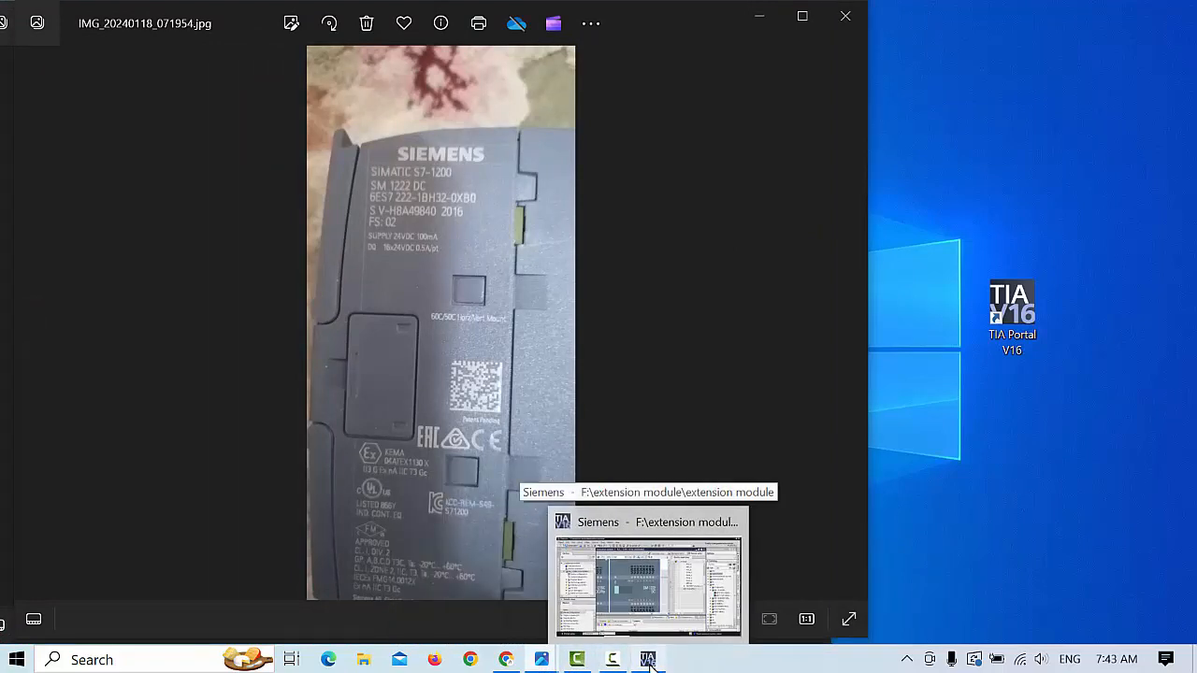
# Enlarge the module photo to read the article number and output type printed on the label
pyautogui.scroll(4, 526, 361)
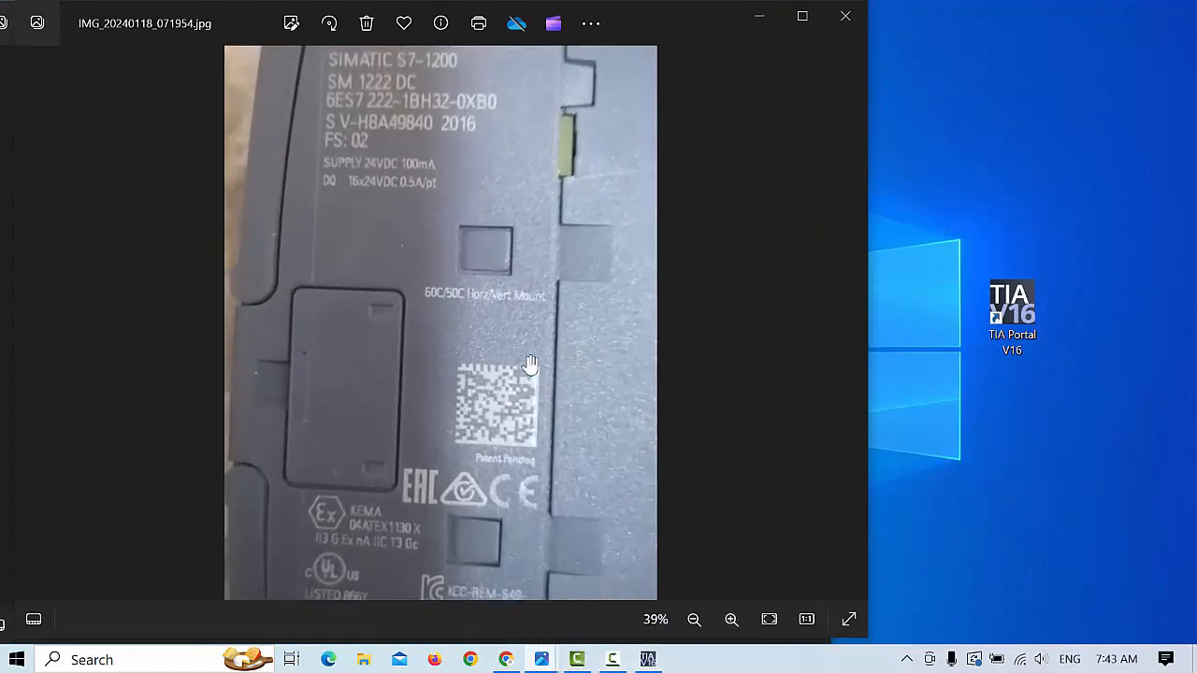
pyautogui.moveTo(443, 144); pyautogui.dragTo(410, 376)
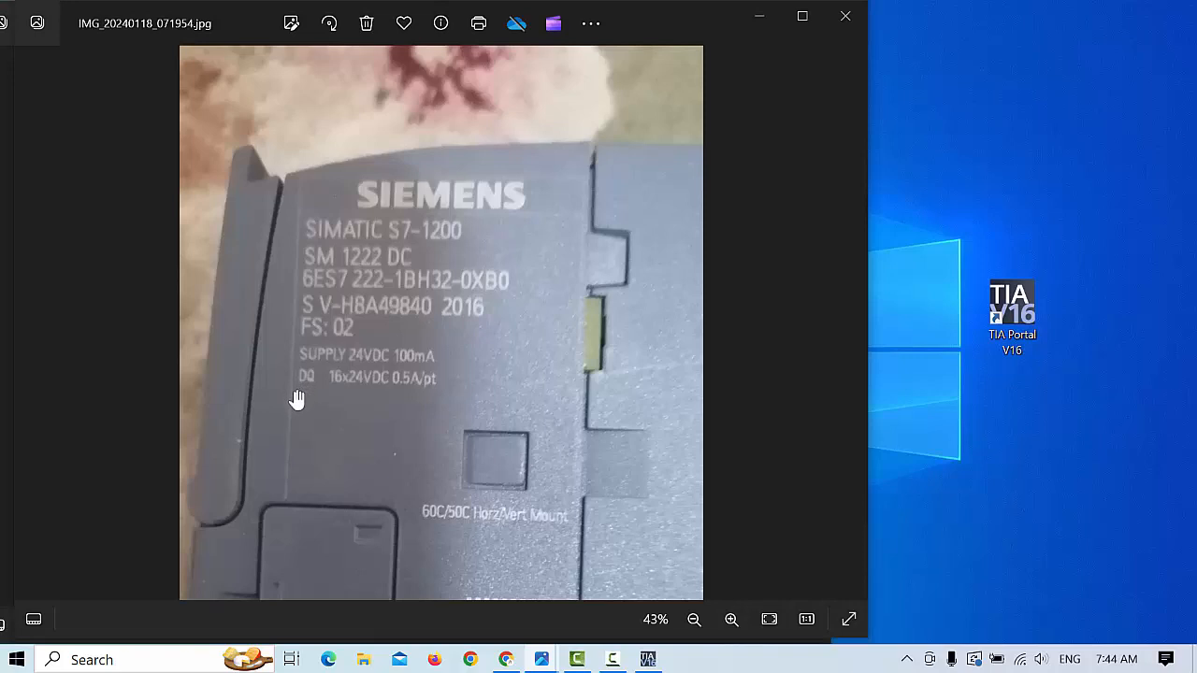
pyautogui.scroll(3, 296, 399)
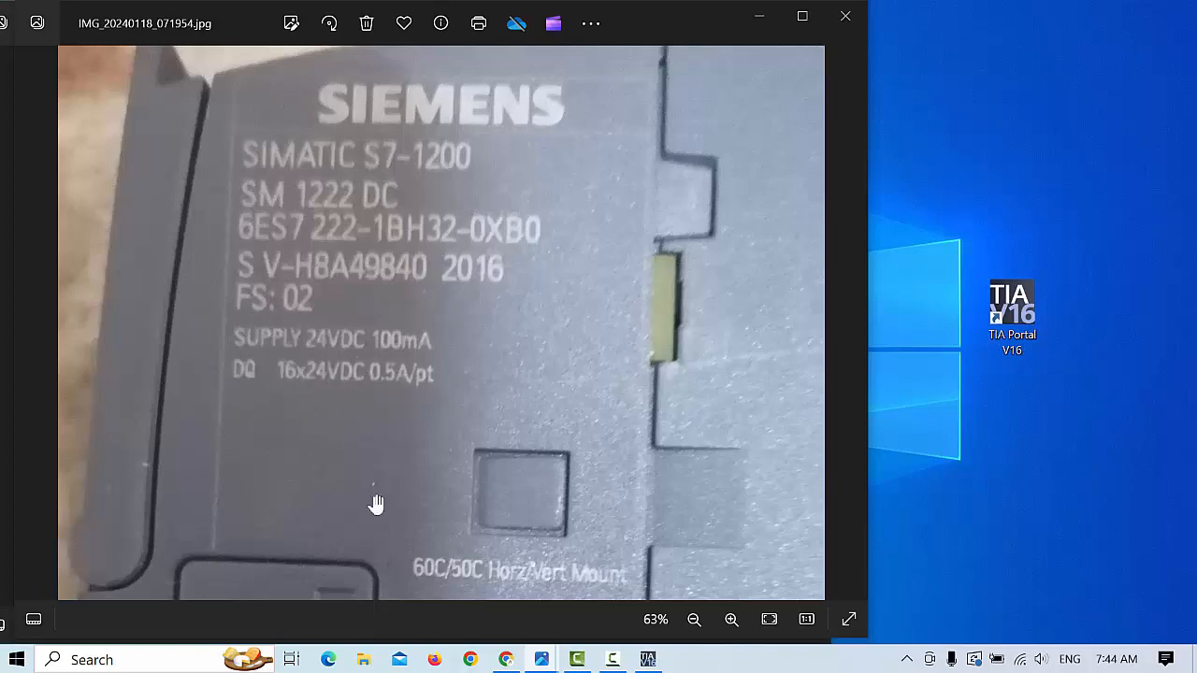
# Switch between TIA Portal and the photo to compare the label with article 6ES7 222-1BH32-0XB0 under DQ 16x24VDC in the hardware catalog
pyautogui.click(648, 659)
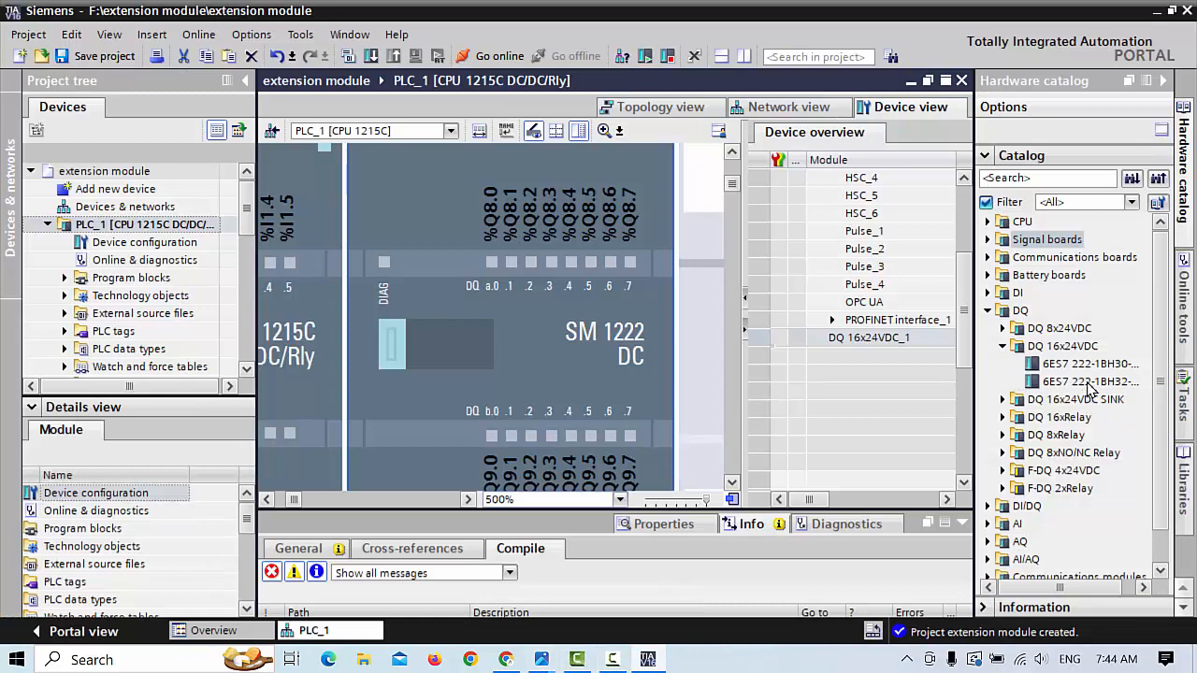
pyautogui.click(1003, 347)
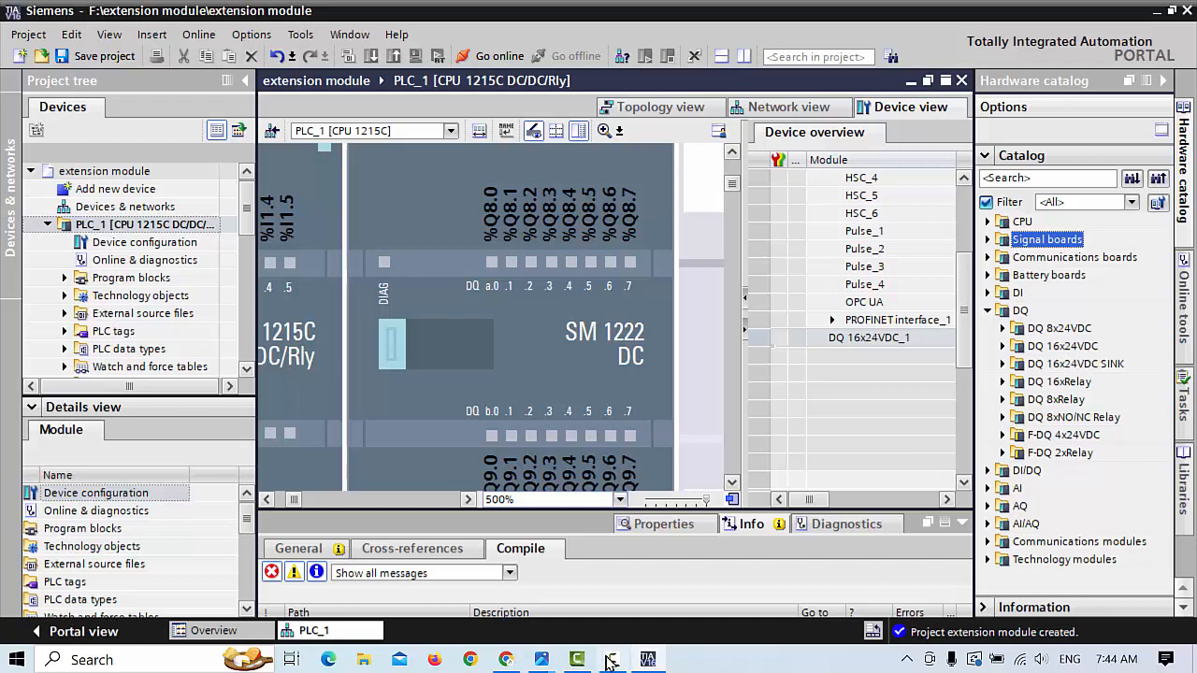
pyautogui.click(647, 659)
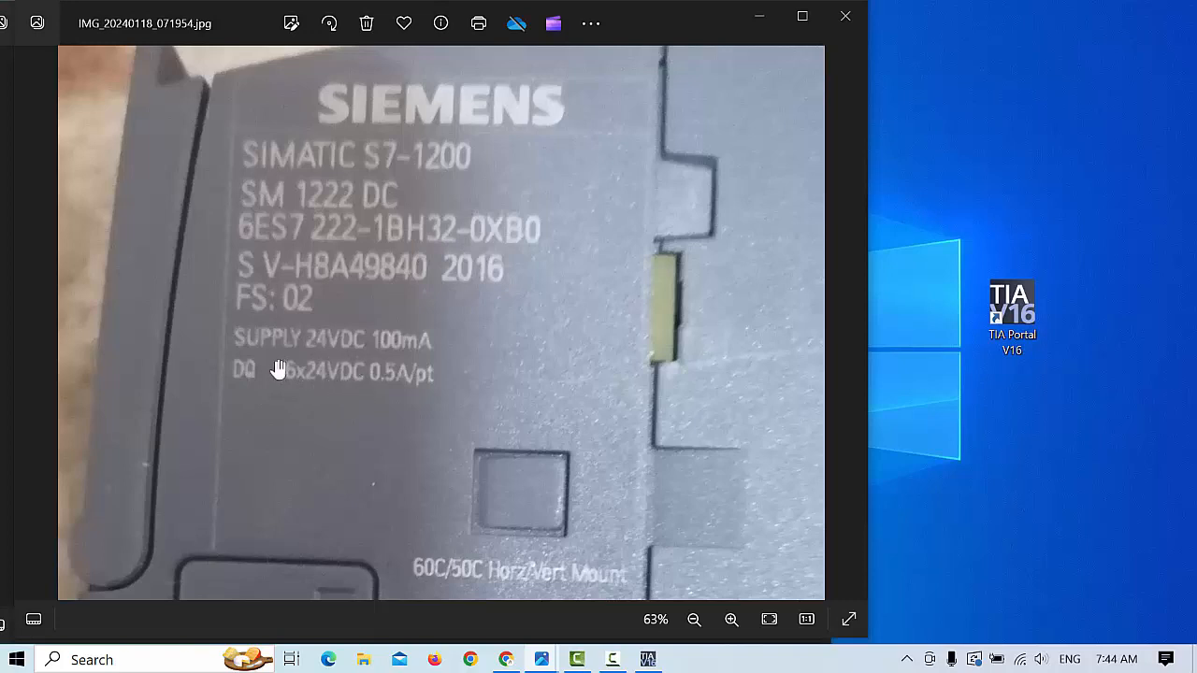
pyautogui.click(652, 661)
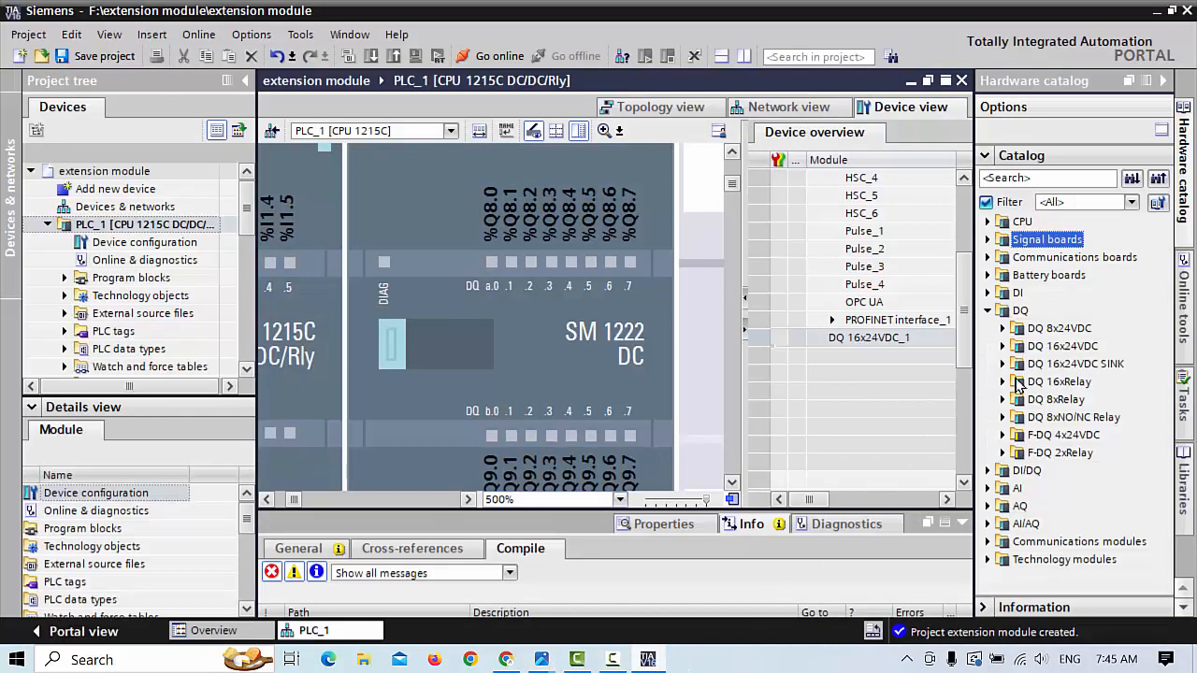
pyautogui.click(1002, 347)
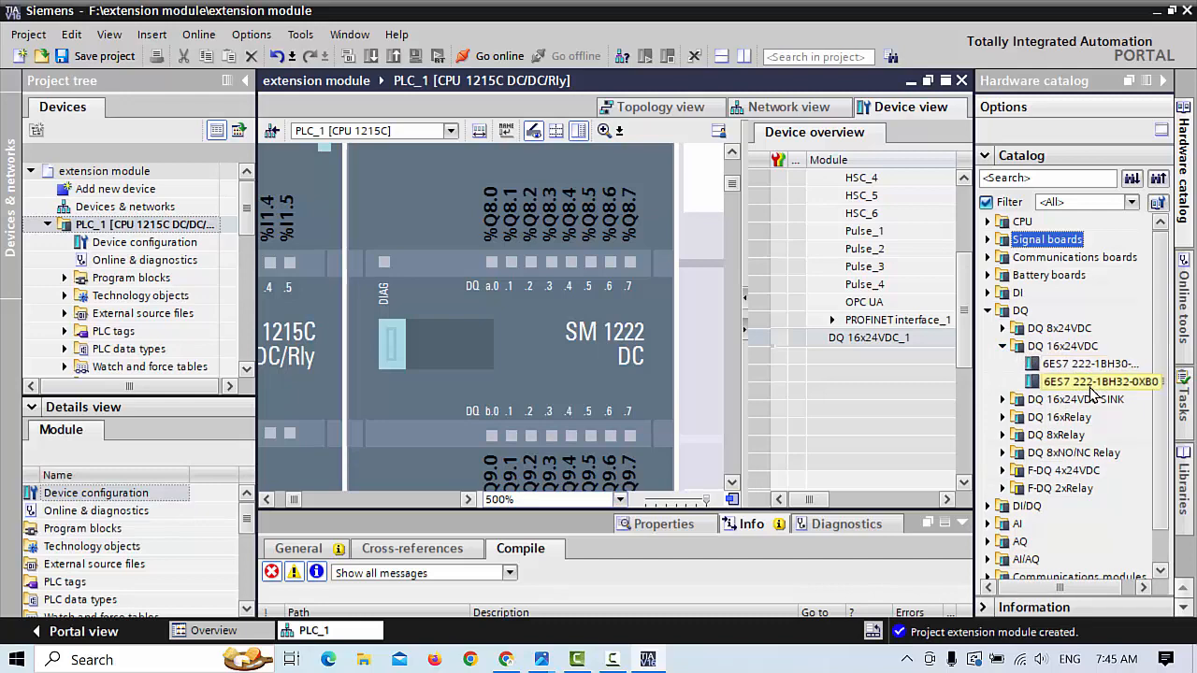
pyautogui.click(643, 662)
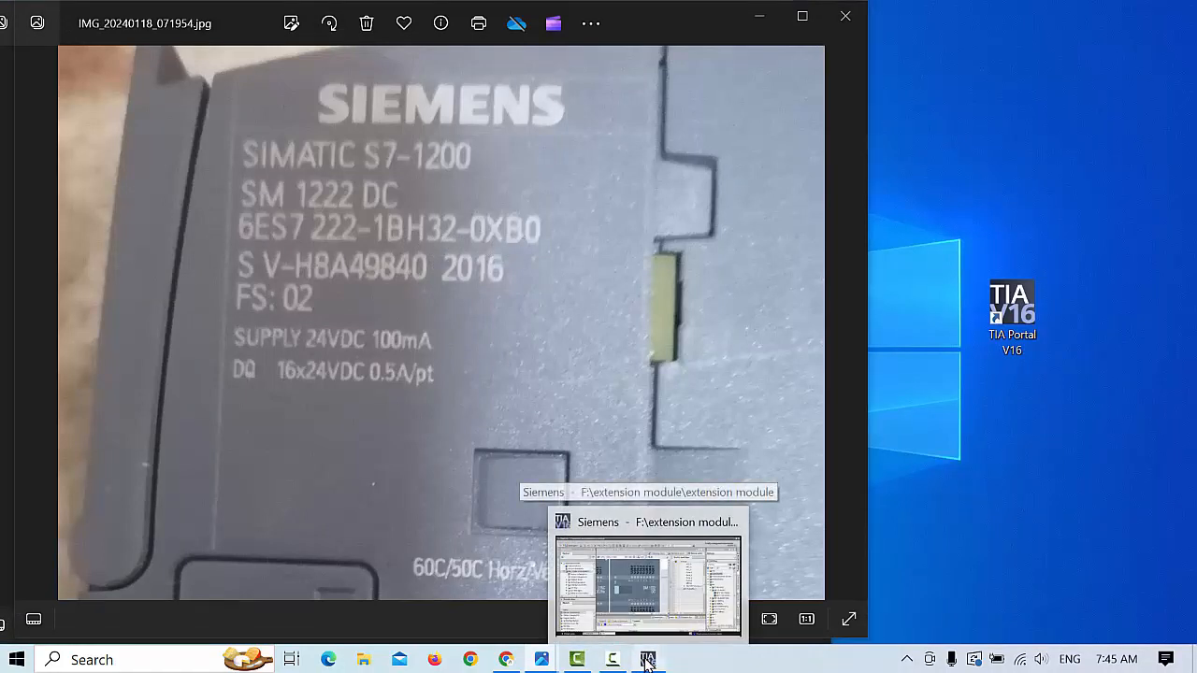
pyautogui.click(617, 561)
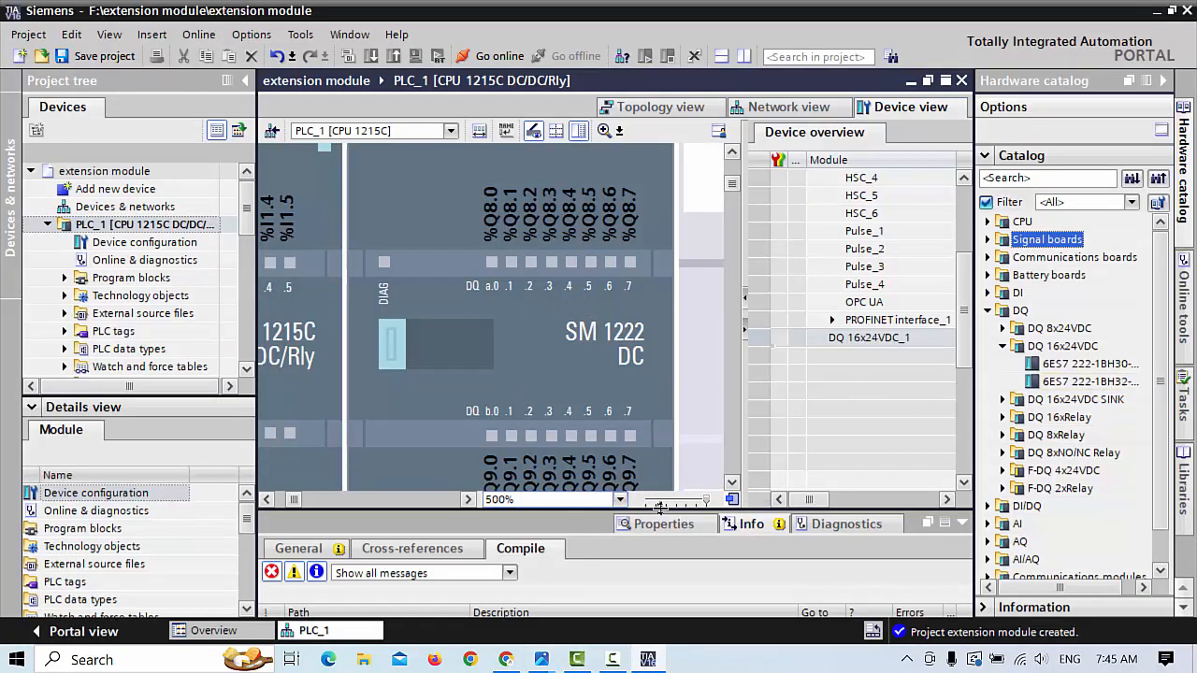
# Set the device view zoom to 100% and collapse the DQ folders in the hardware catalog
pyautogui.click(619, 501)
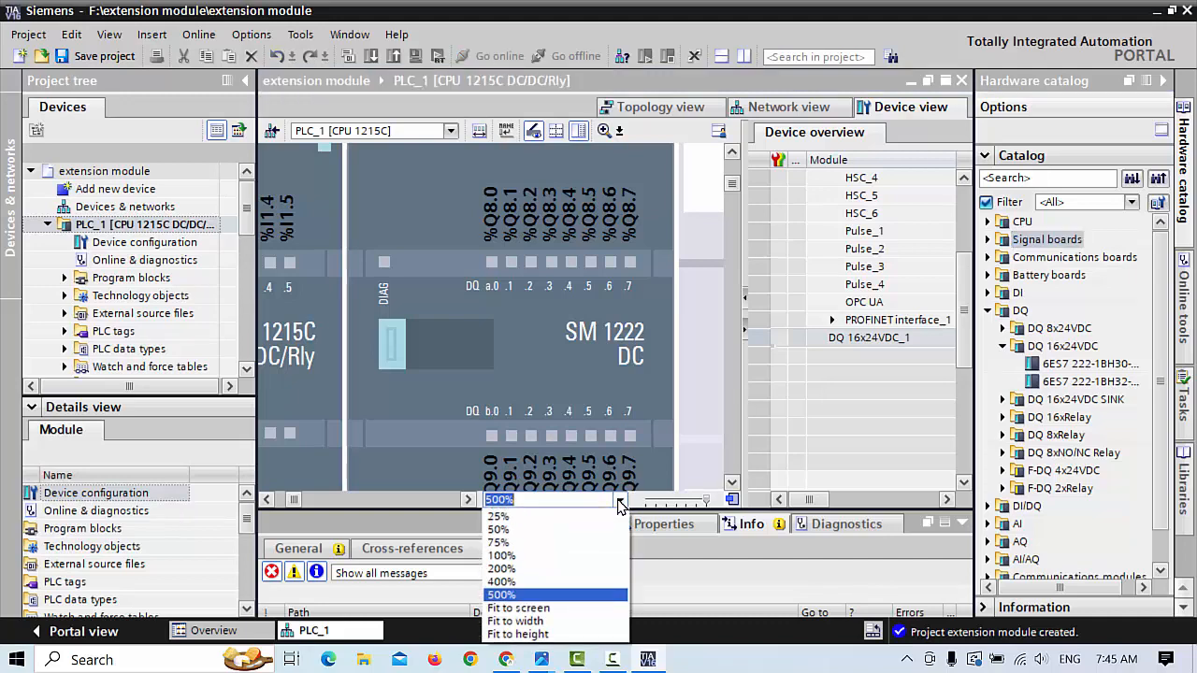
pyautogui.click(492, 558)
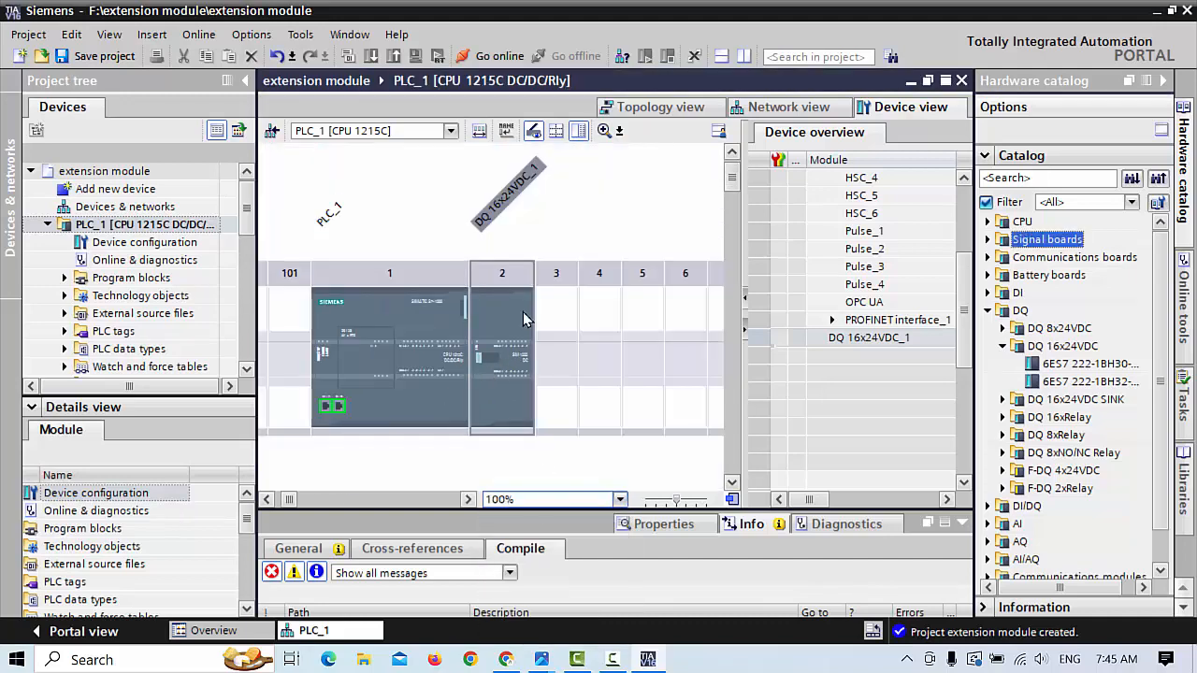
pyautogui.click(508, 381)
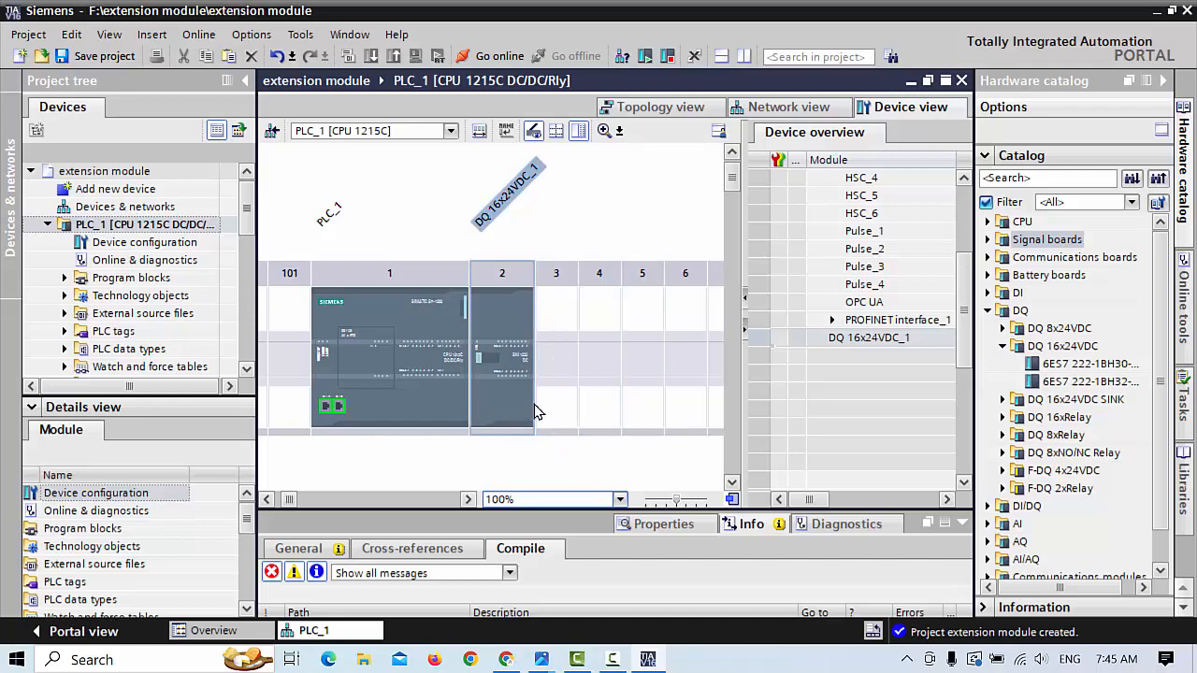
pyautogui.click(1001, 346)
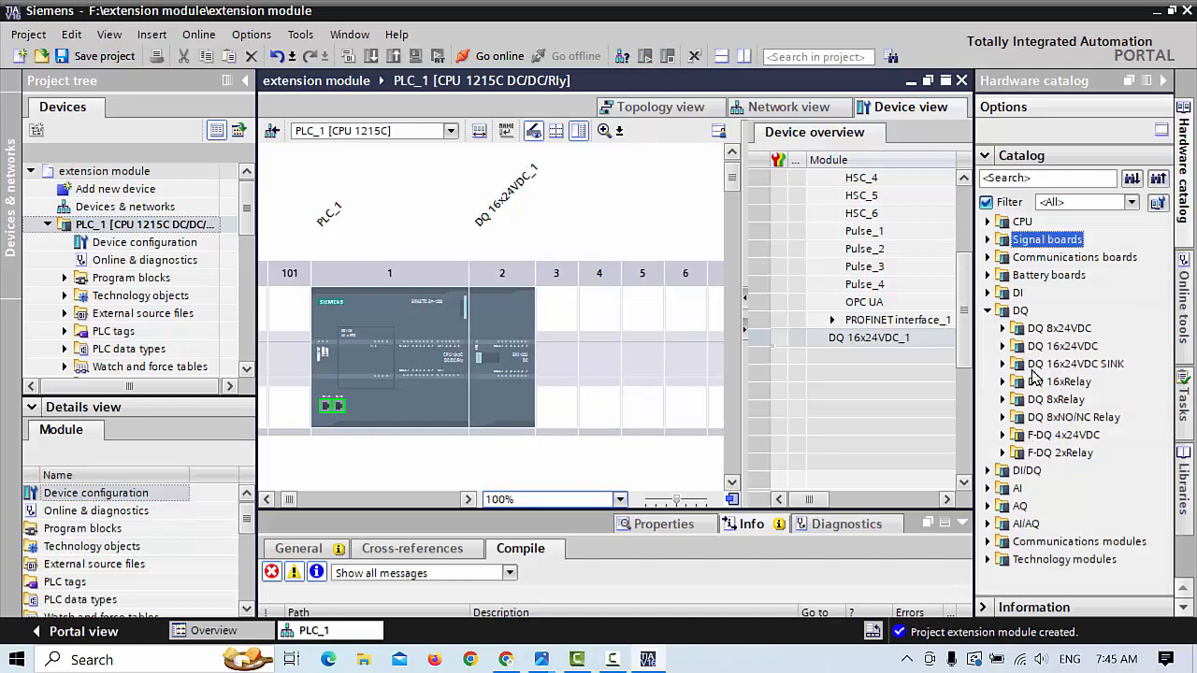
pyautogui.click(1001, 328)
pyautogui.click(1002, 328)
pyautogui.click(987, 310)
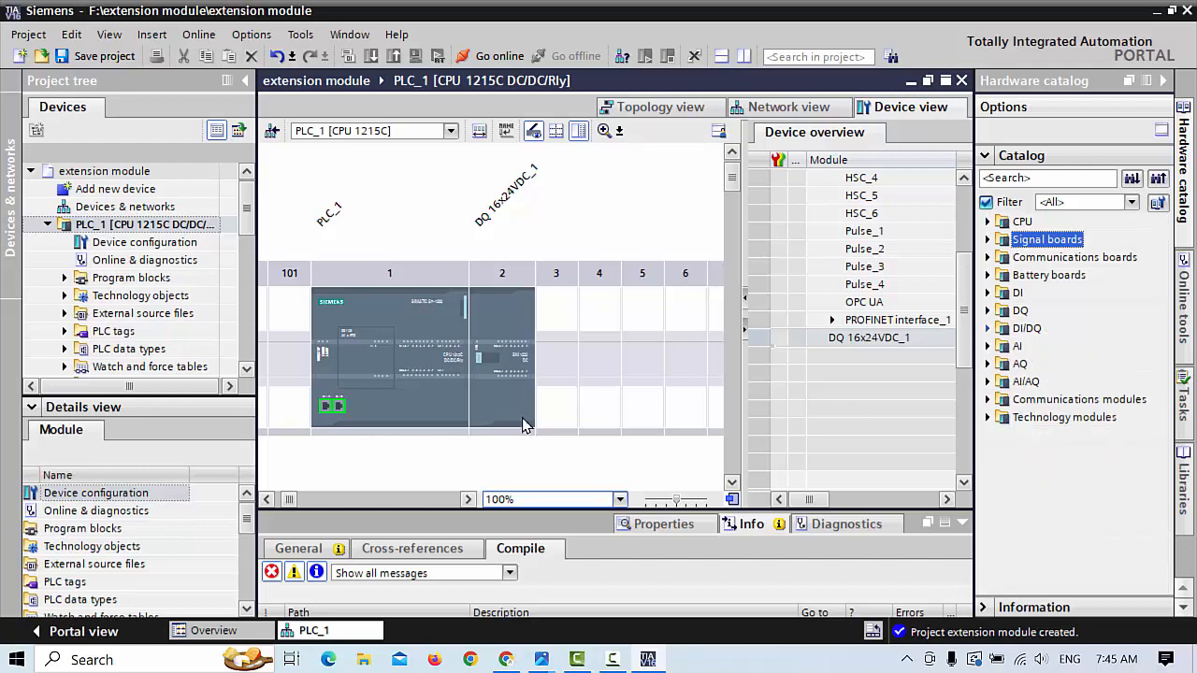
pyautogui.click(510, 358)
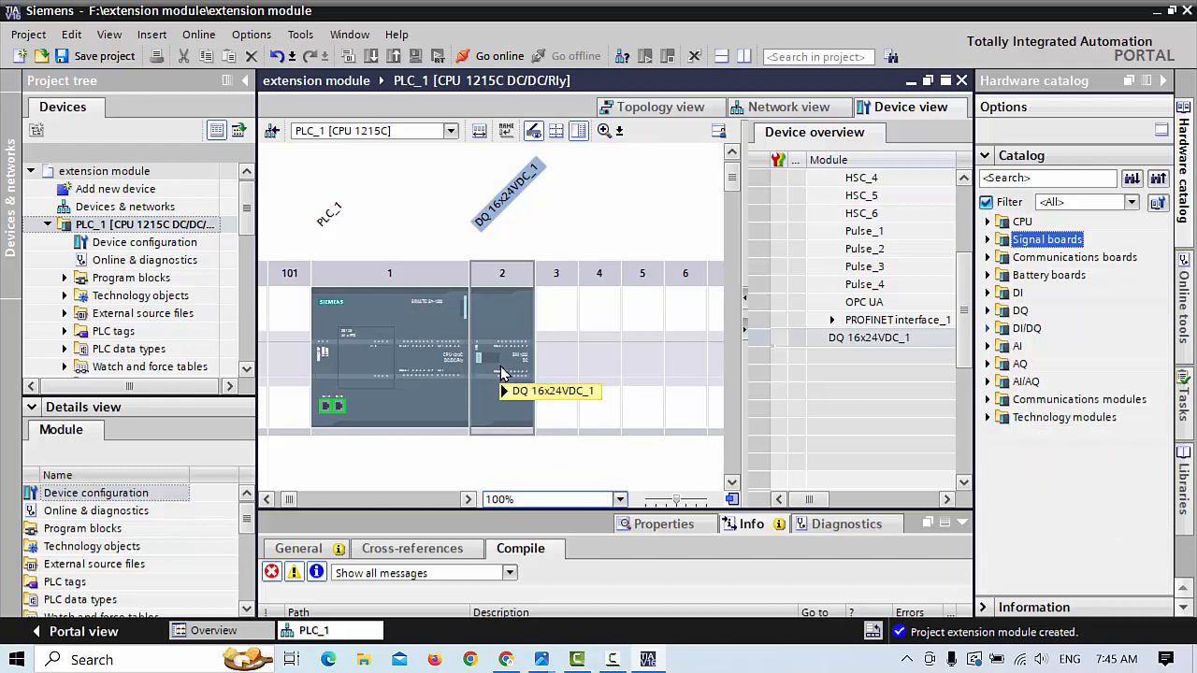
pyautogui.click(401, 406)
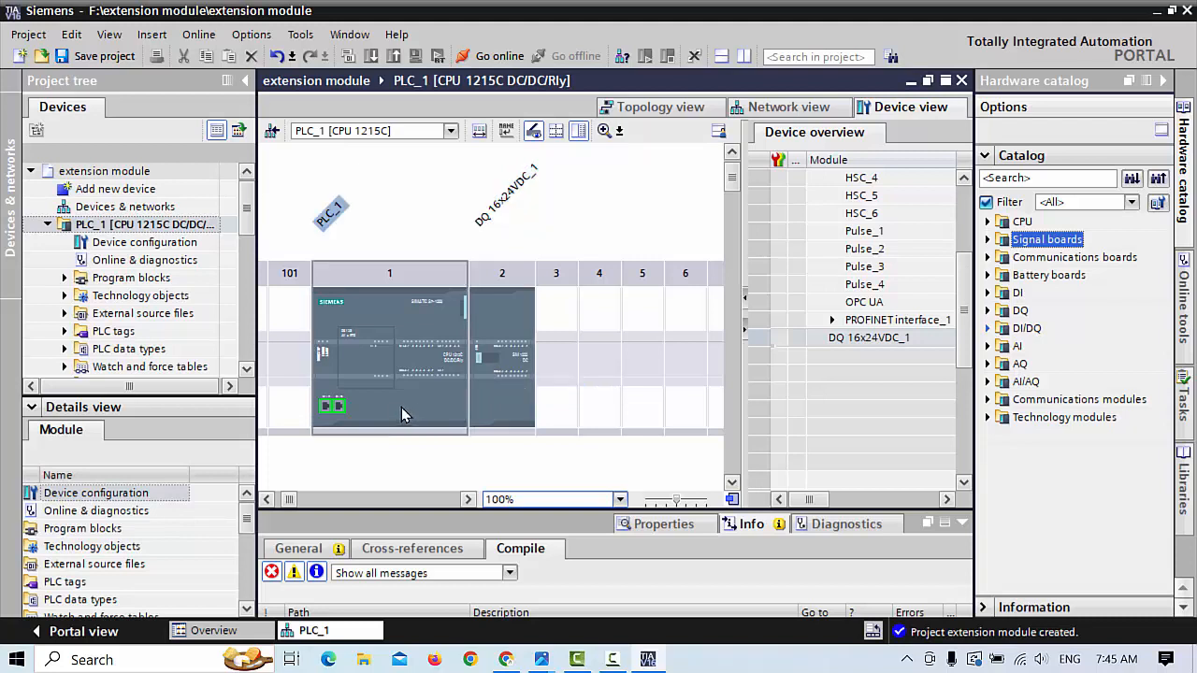
pyautogui.click(306, 404)
pyautogui.click(363, 365)
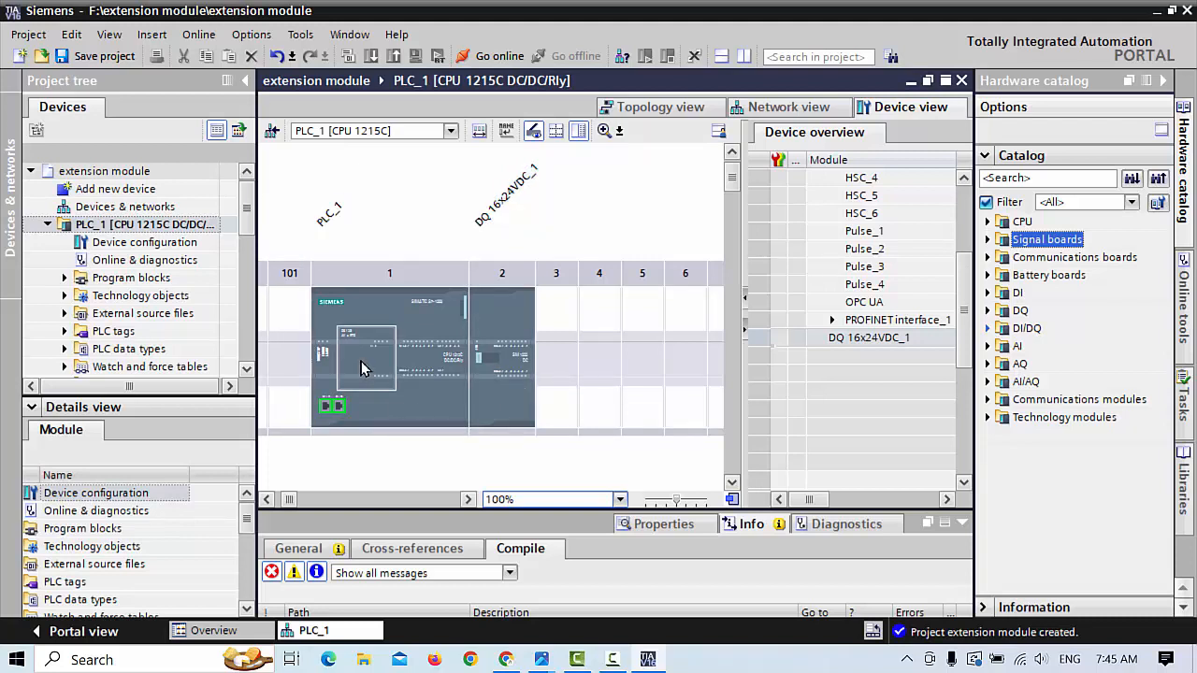
pyautogui.click(520, 371)
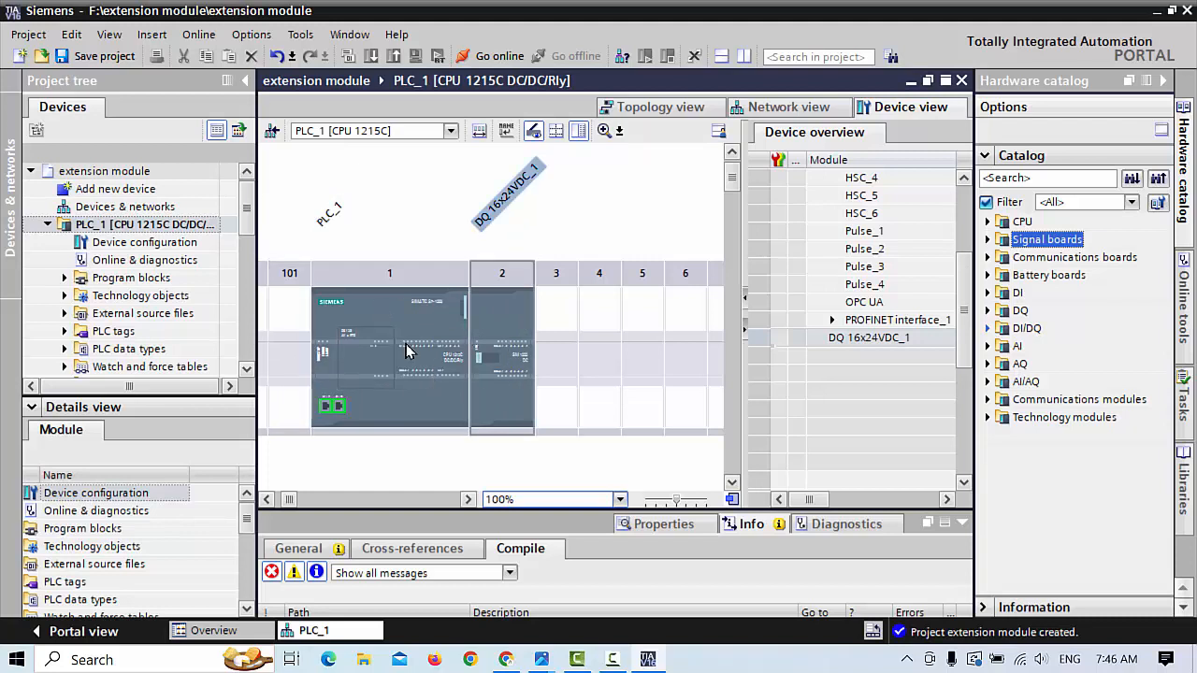
pyautogui.click(351, 406)
pyautogui.click(498, 401)
pyautogui.click(337, 378)
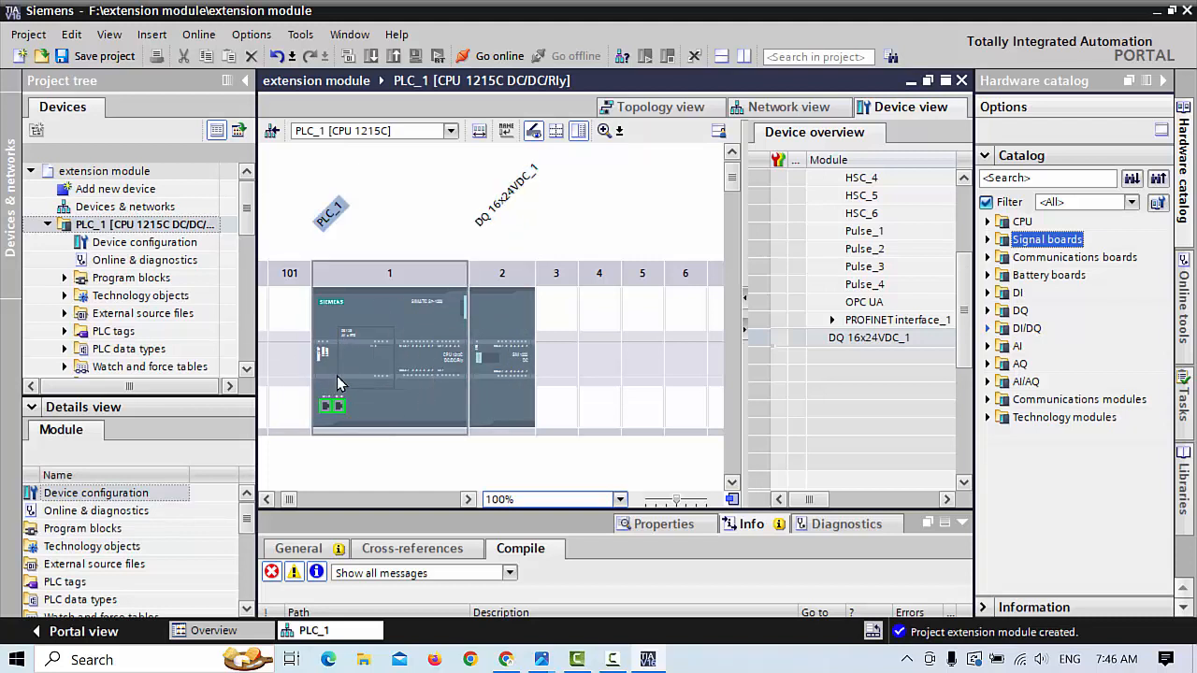
pyautogui.click(342, 169)
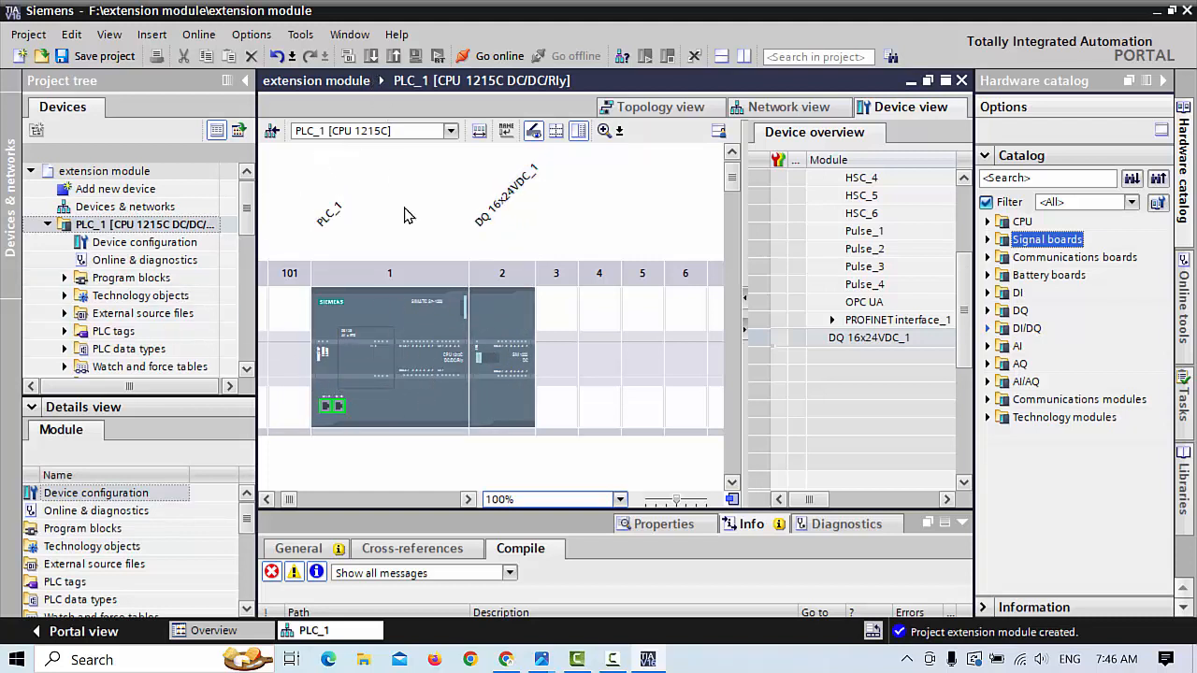
# Start downloading PLC_1 over the PN/IE interface, searching for compatible devices and loading to the S7-1200 found at 192.168.0.1
pyautogui.click(421, 318)
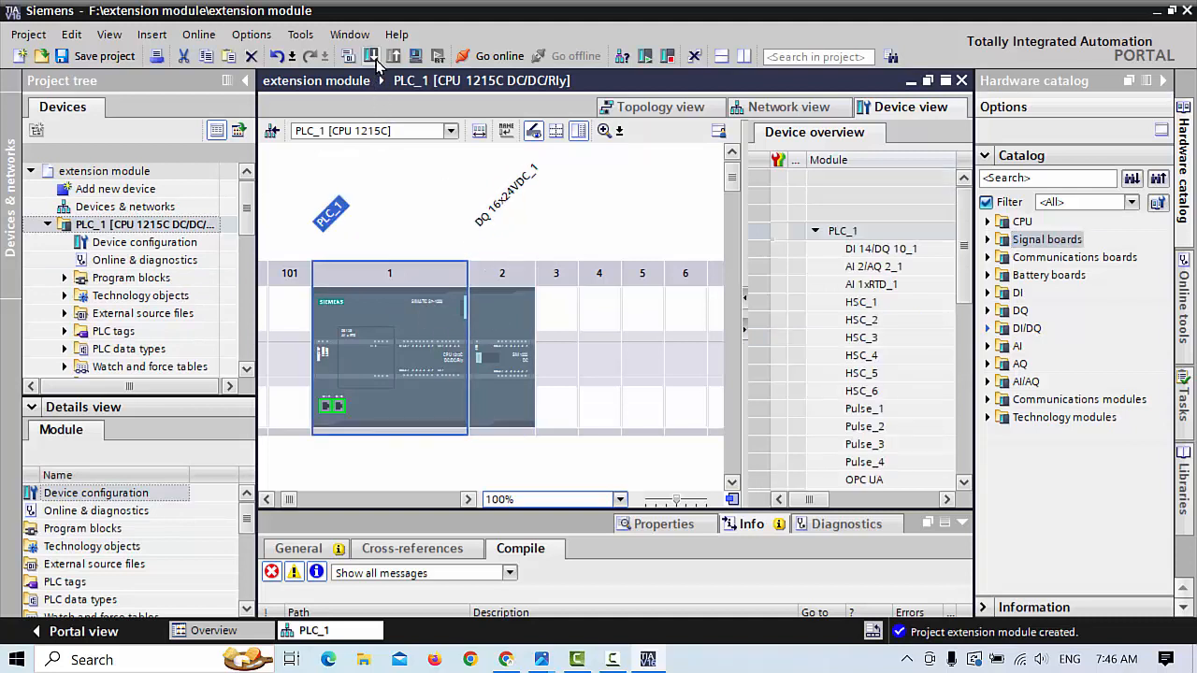
pyautogui.click(375, 58)
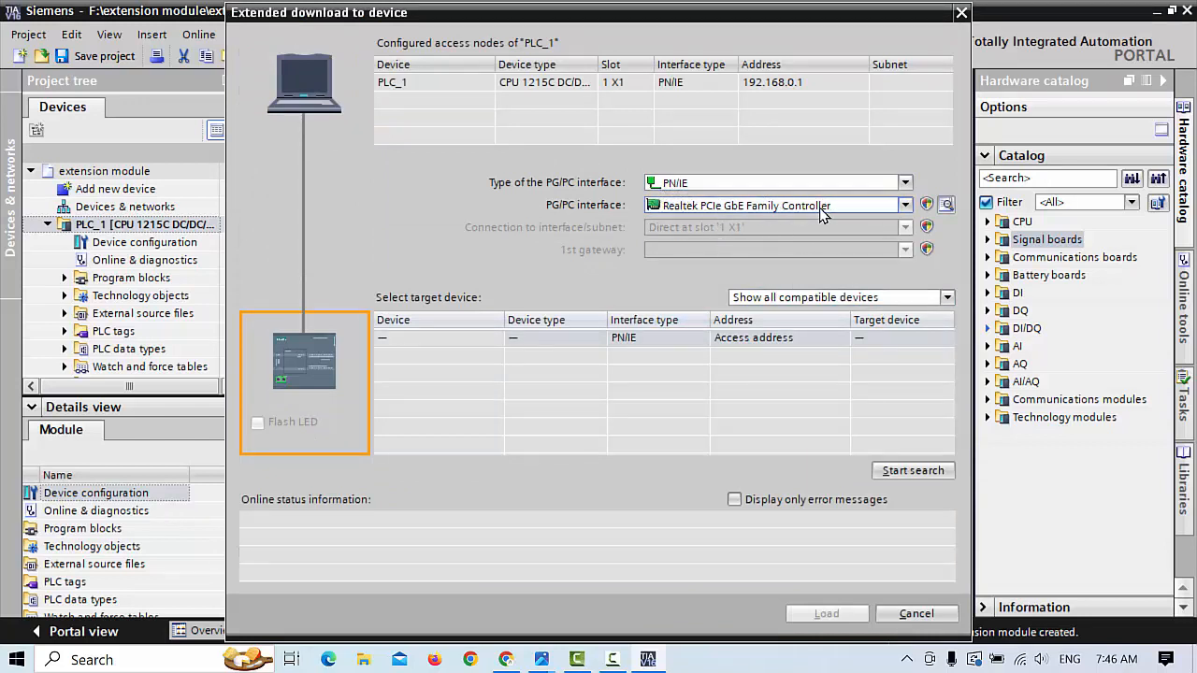
pyautogui.click(909, 472)
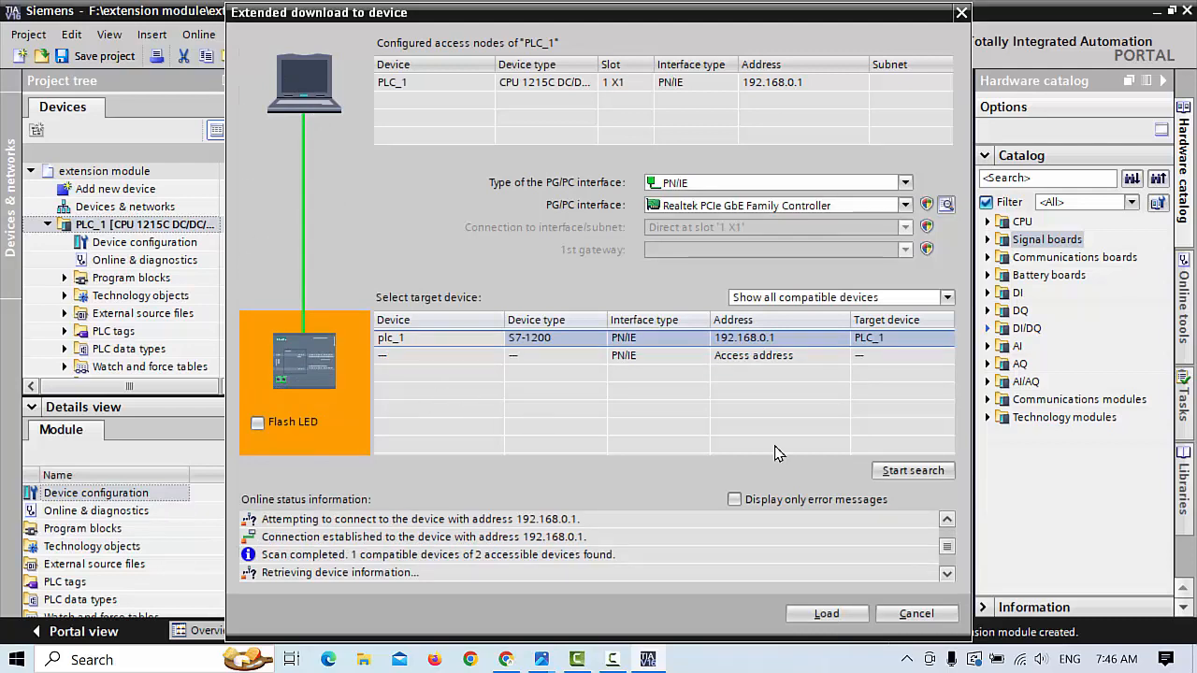
pyautogui.click(834, 615)
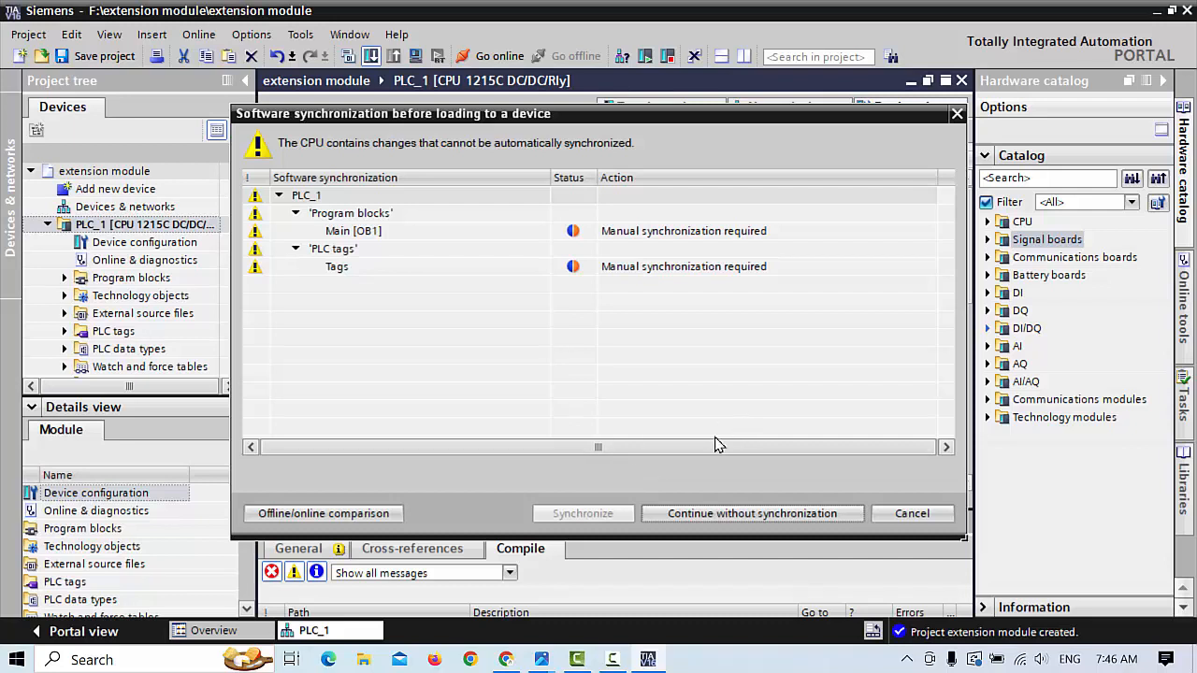
# Continue without synchronization, set the stop modules action to Stop all, load PLC_1 and finish with the module started
pyautogui.click(739, 515)
pyautogui.click(922, 373)
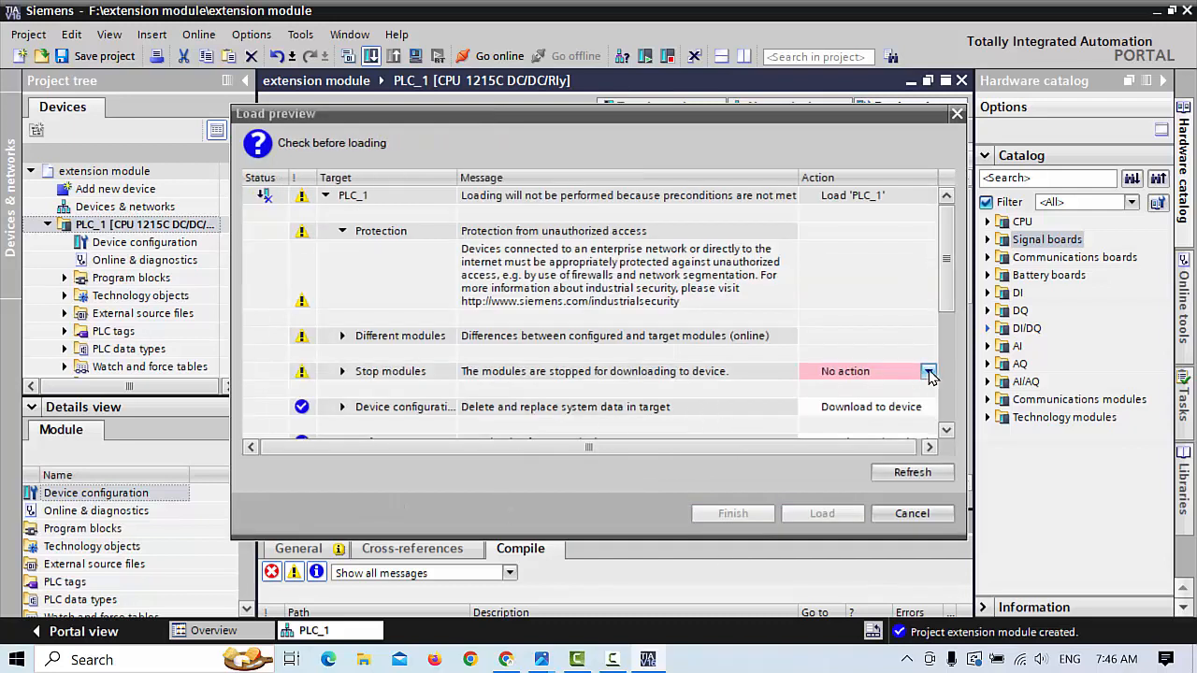
pyautogui.click(866, 403)
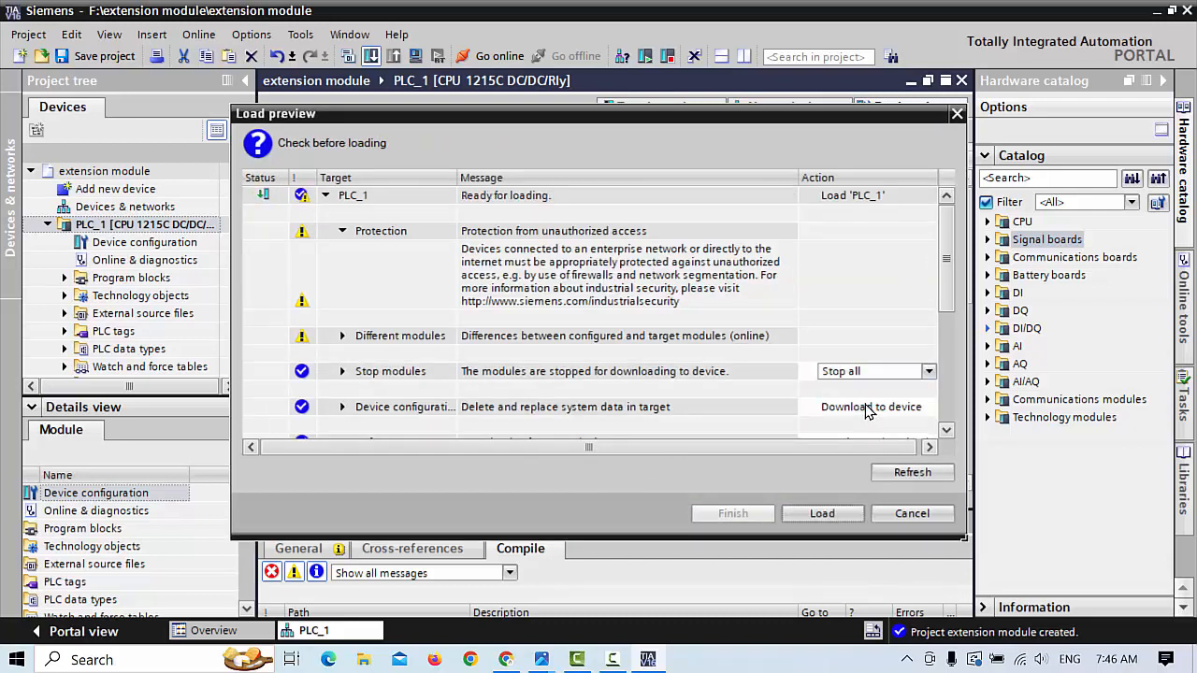
pyautogui.click(823, 514)
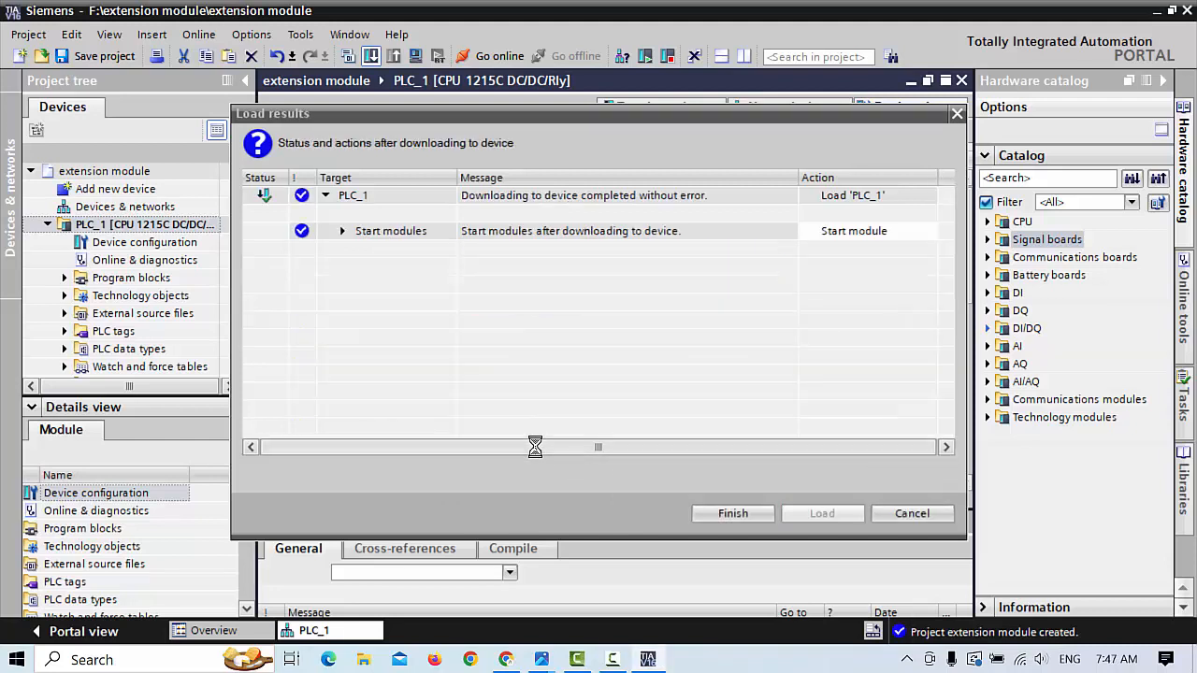
pyautogui.click(729, 513)
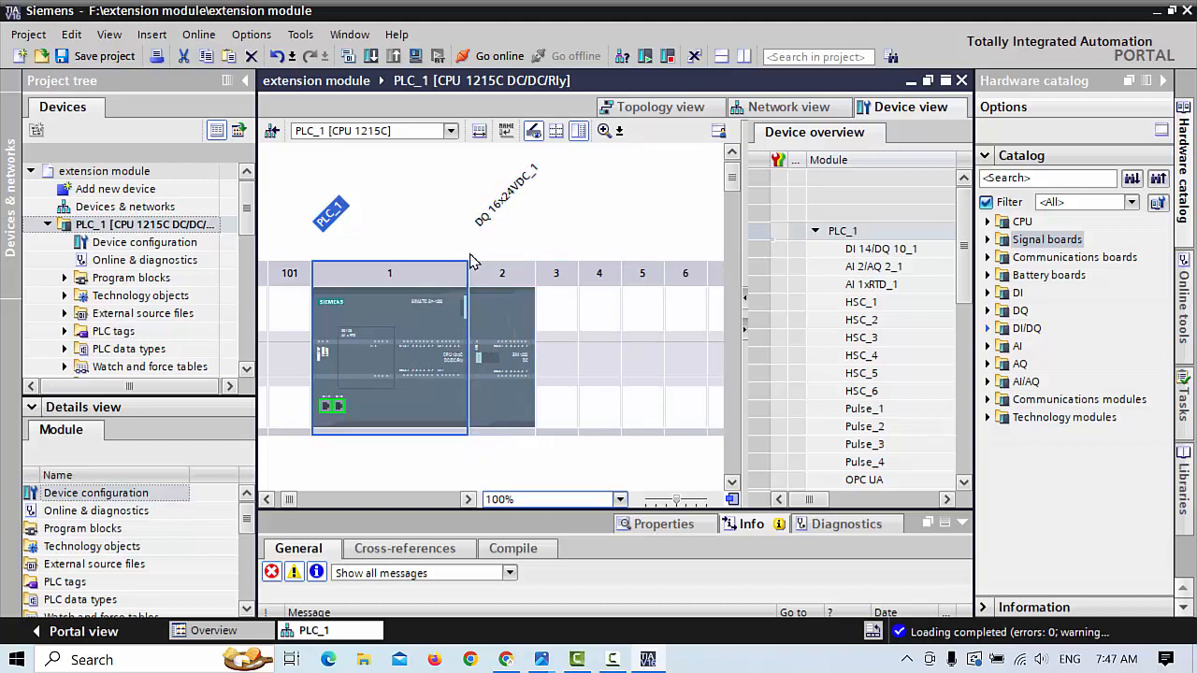
pyautogui.click(499, 373)
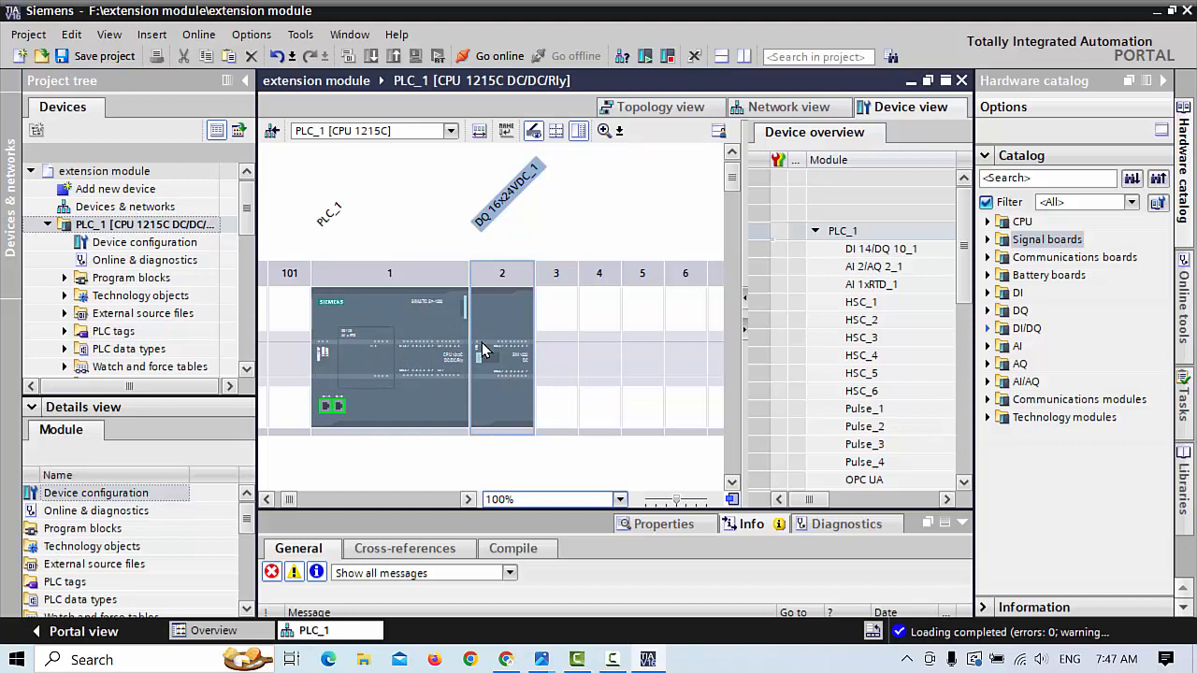
pyautogui.click(622, 350)
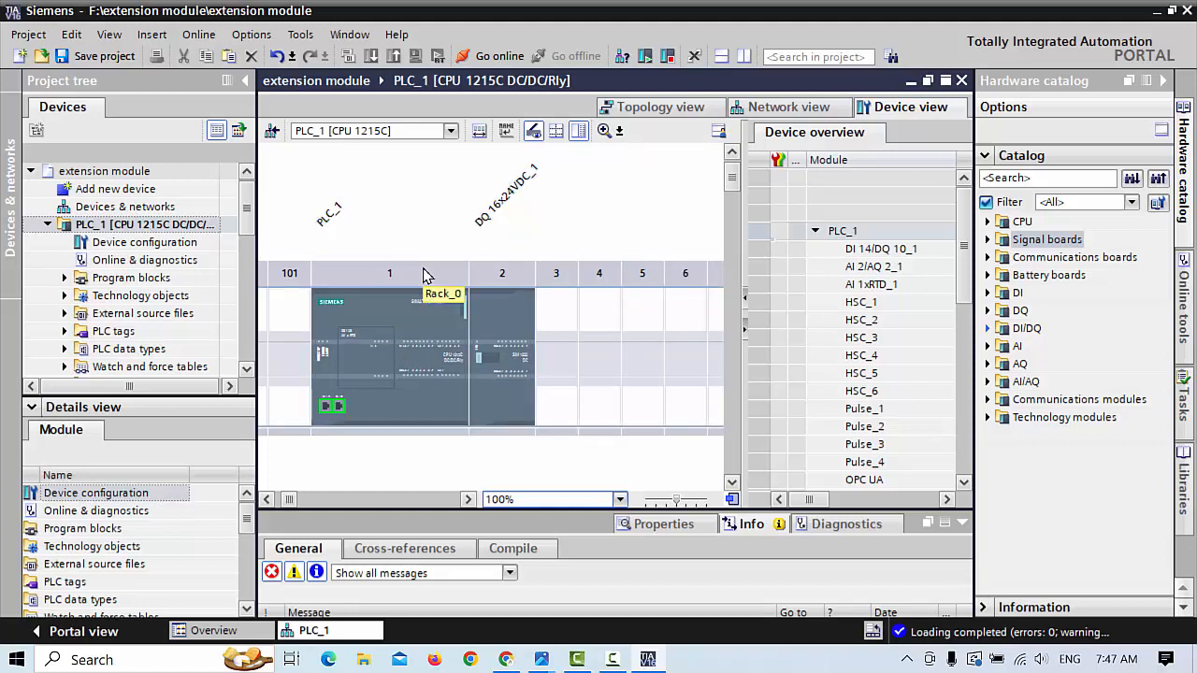
pyautogui.click(389, 344)
pyautogui.click(471, 333)
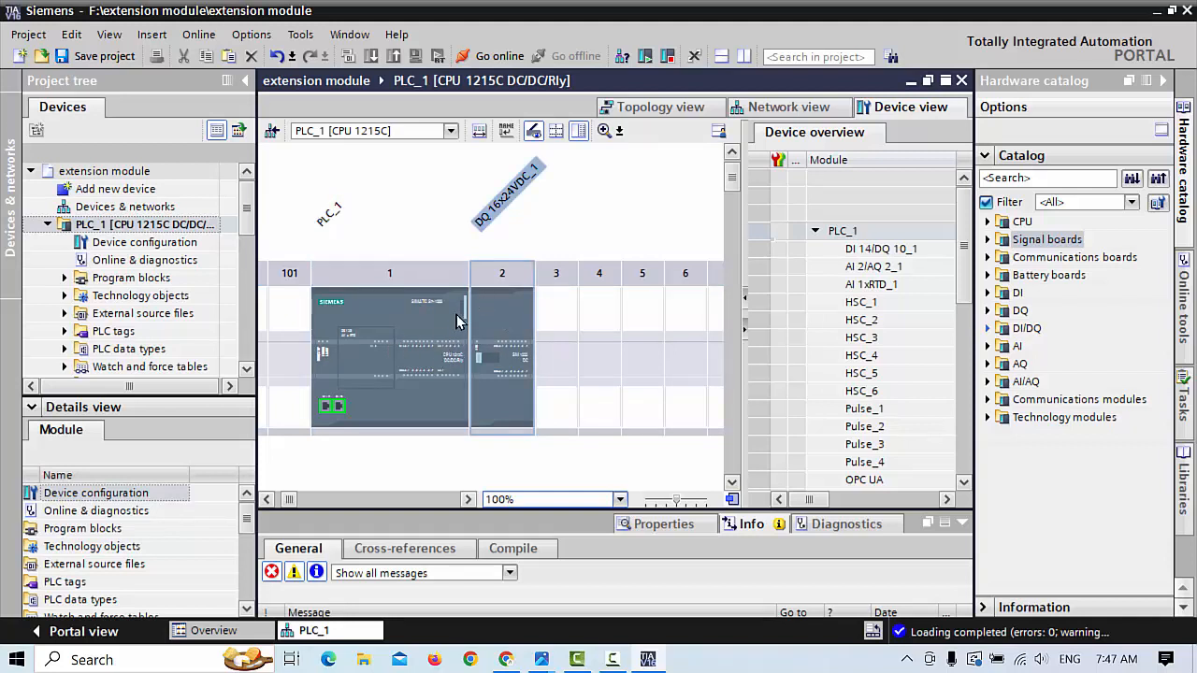
pyautogui.click(430, 310)
pyautogui.click(475, 367)
pyautogui.click(430, 344)
pyautogui.click(475, 327)
pyautogui.click(456, 317)
pyautogui.click(501, 321)
# Go online with PLC_1 and check the diagnostic status of the CPU and the slot 2 output module
pyautogui.click(500, 55)
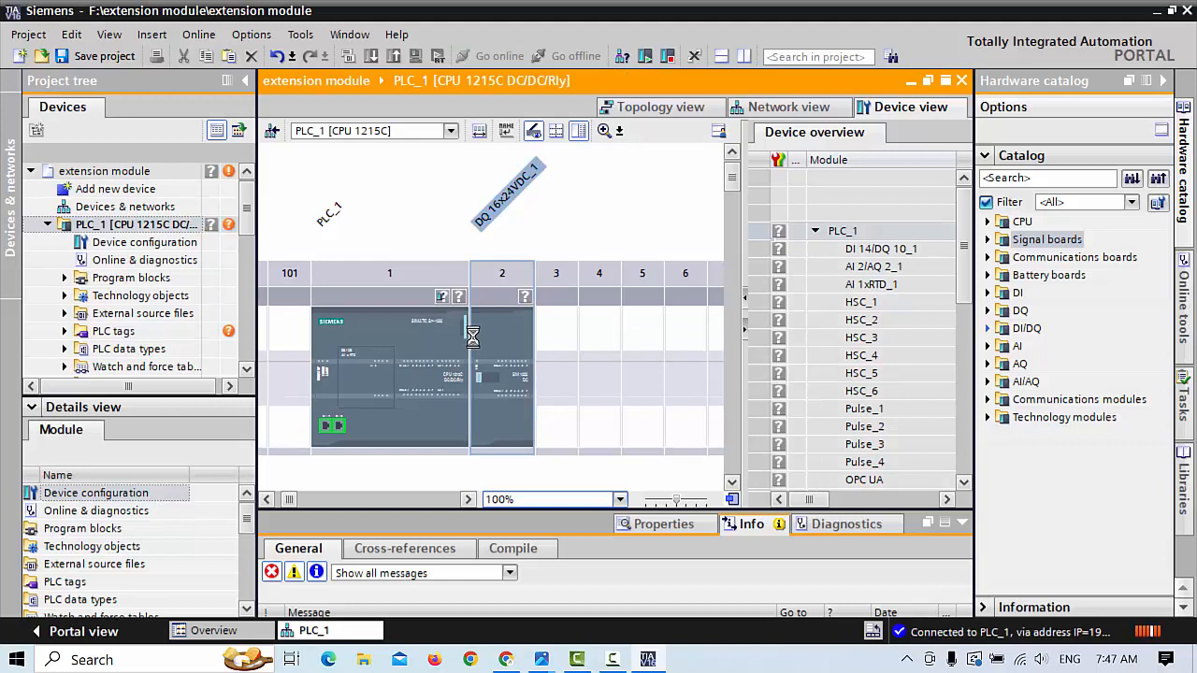
pyautogui.click(367, 350)
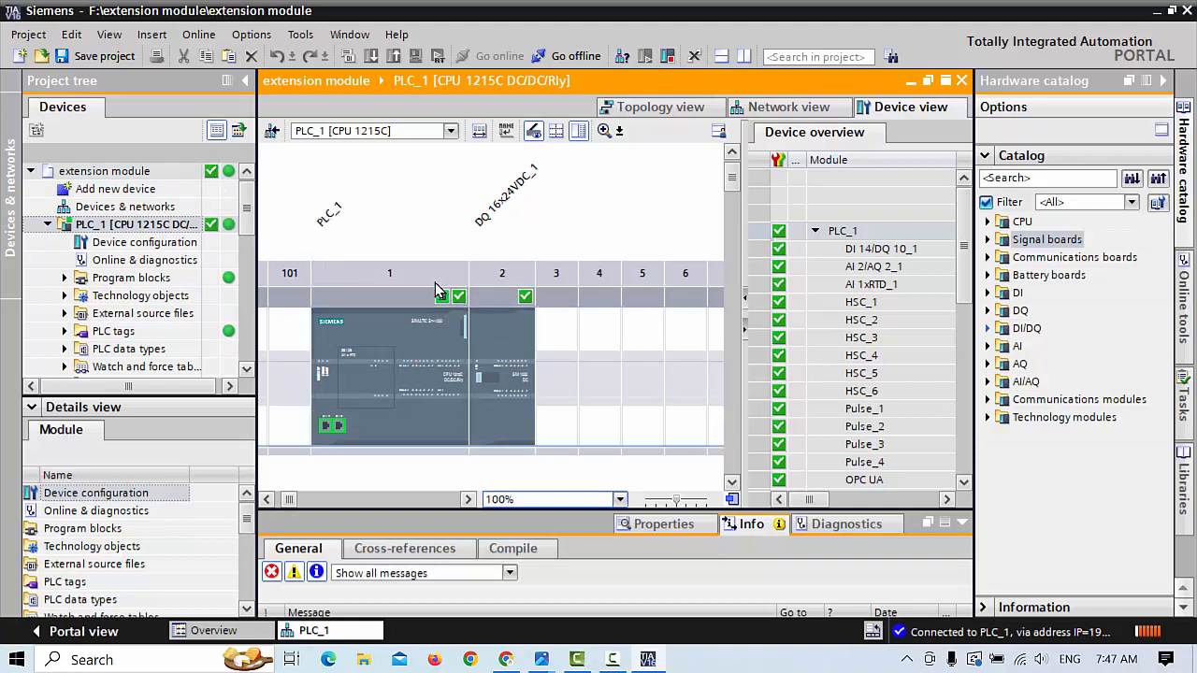
pyautogui.click(459, 301)
pyautogui.click(514, 330)
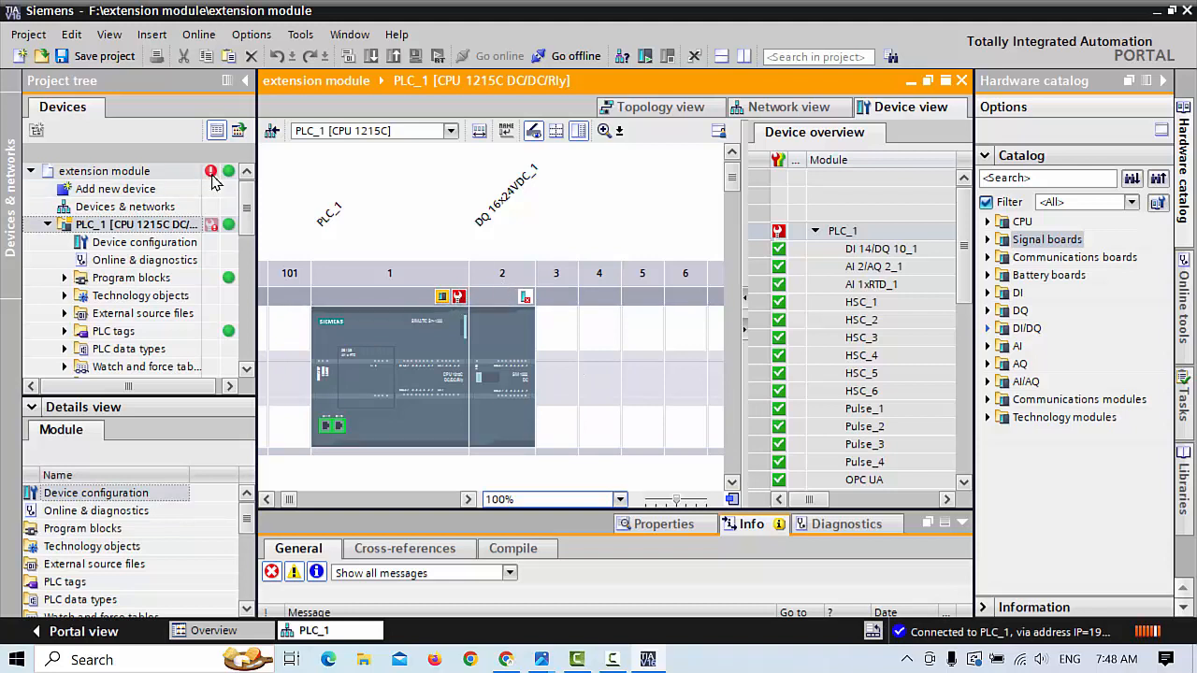
# Go offline and back online with PLC_1, and recheck the diagnostic status of the slot 2 output module
pyautogui.click(526, 304)
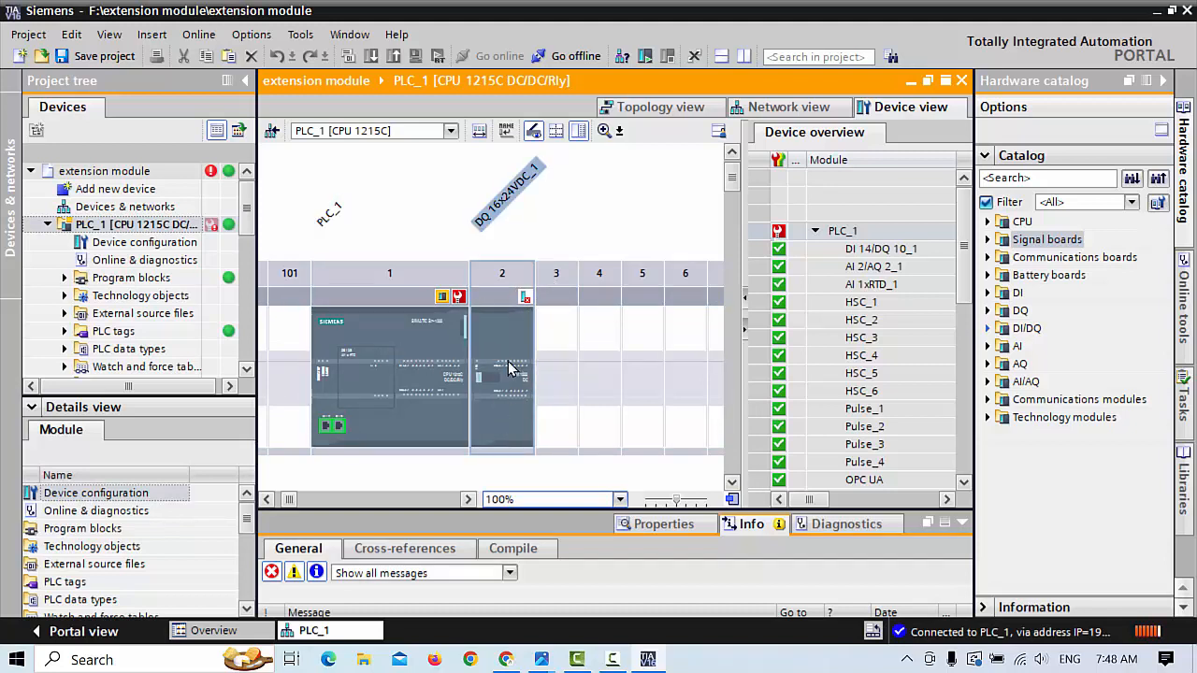
pyautogui.click(627, 363)
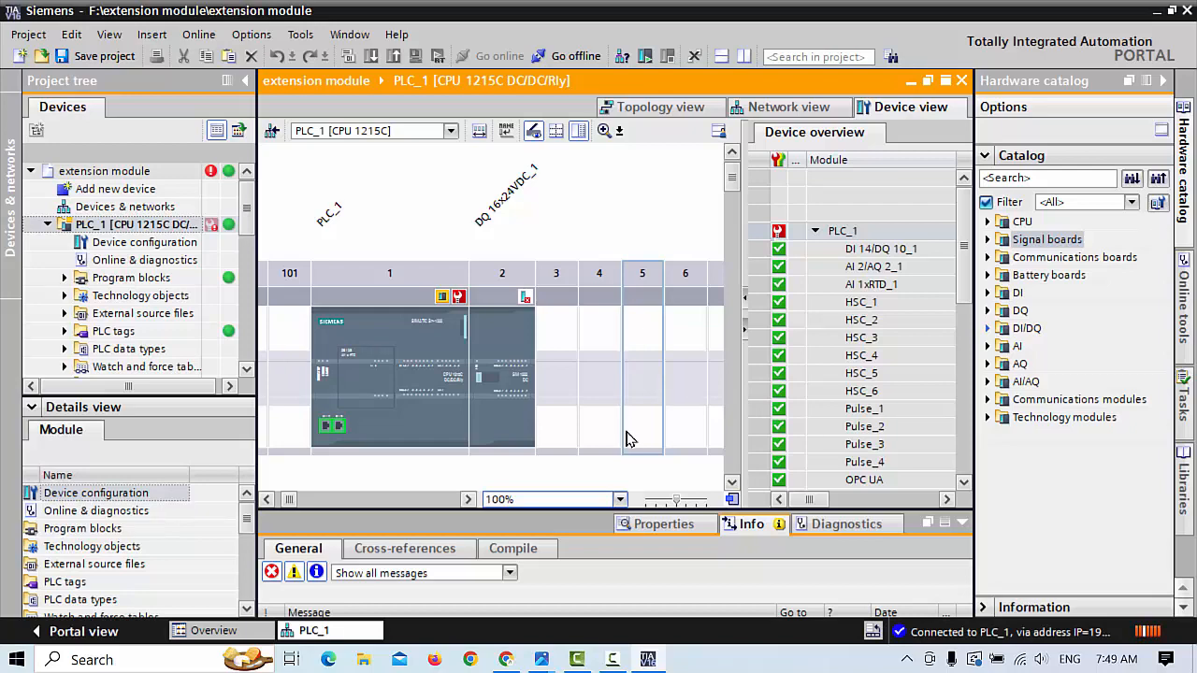
pyautogui.click(572, 56)
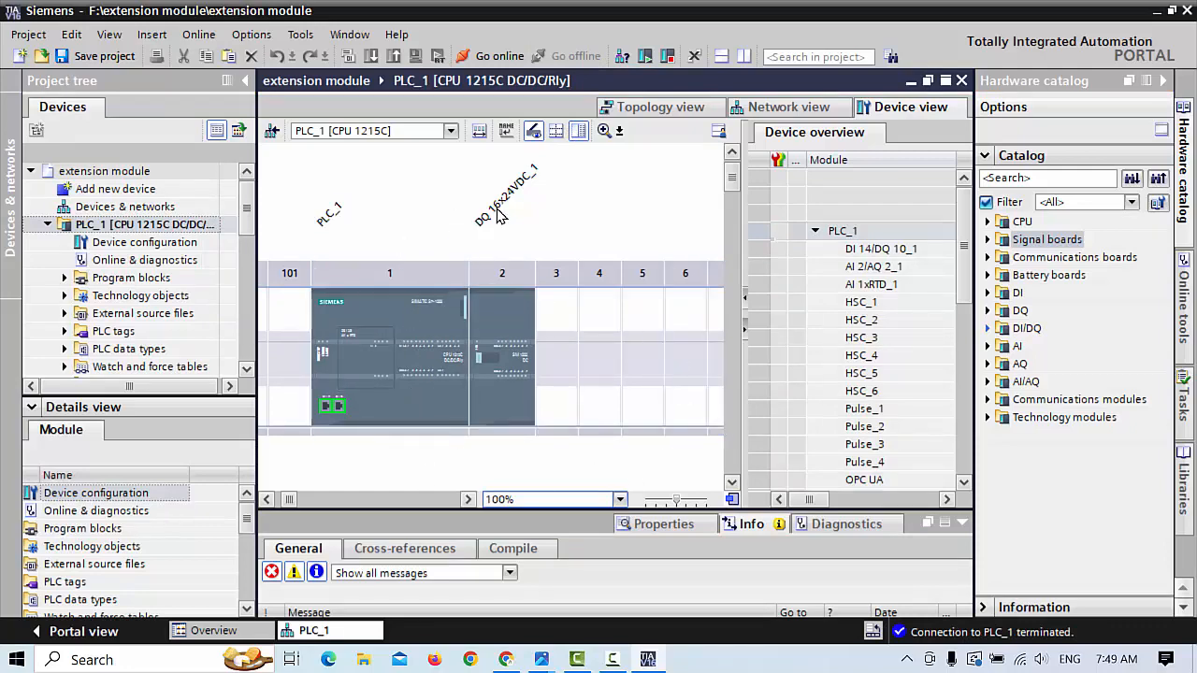
pyautogui.click(499, 57)
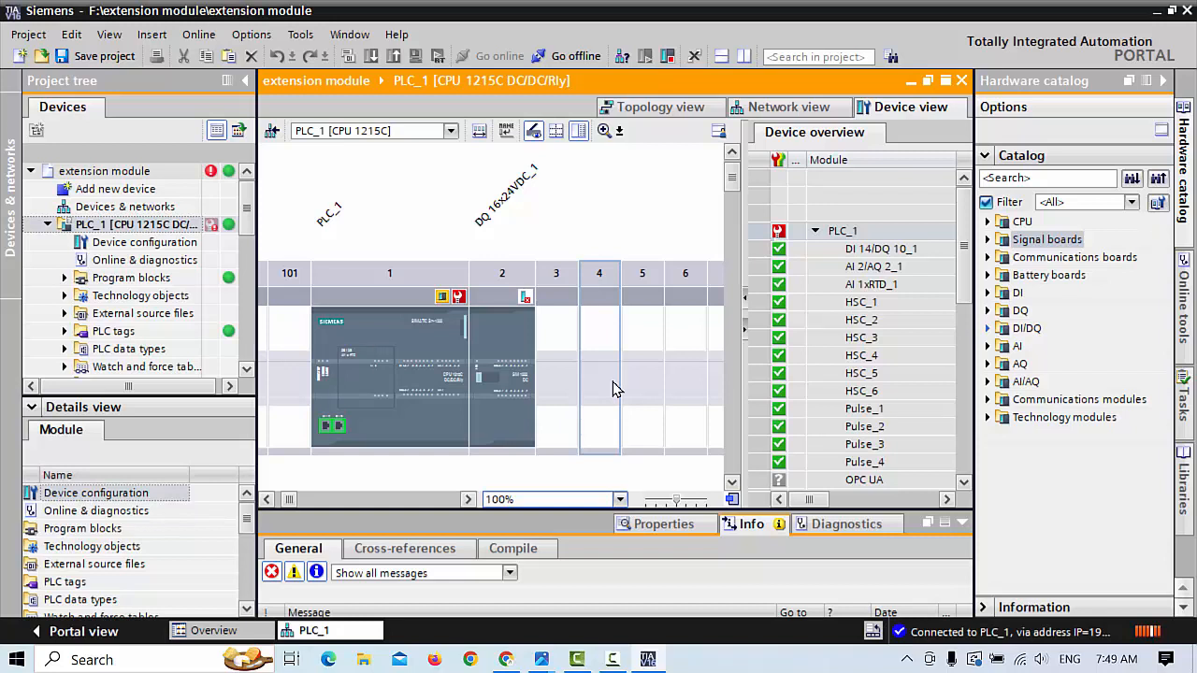
pyautogui.click(564, 408)
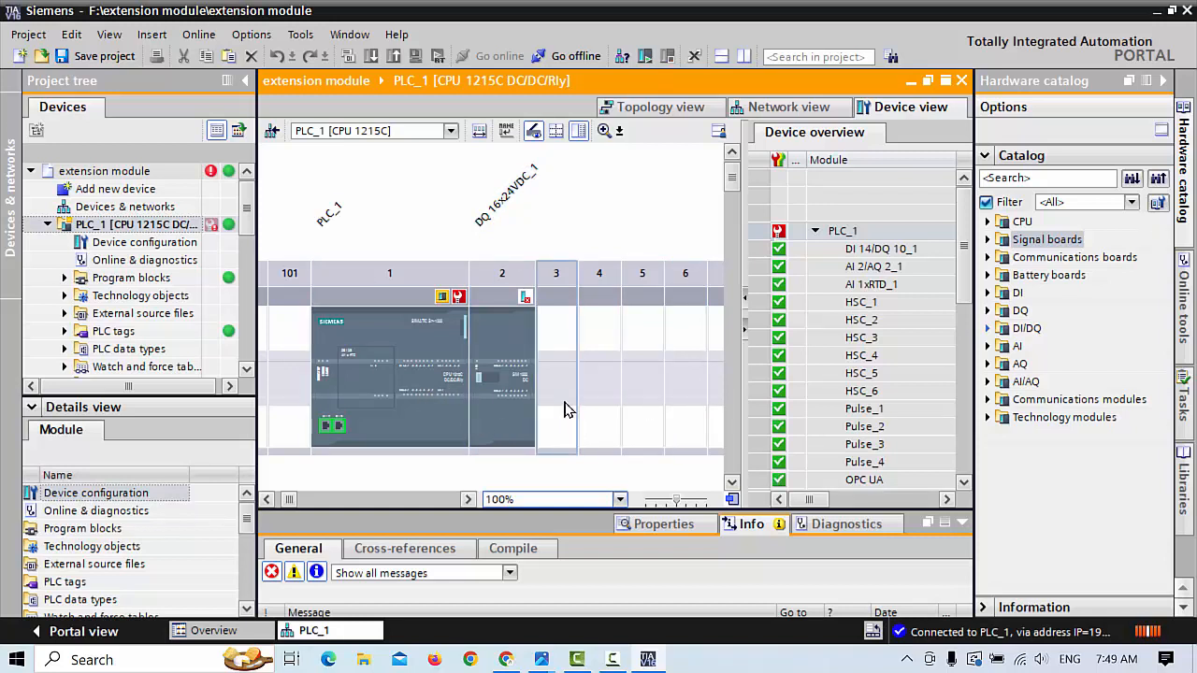
pyautogui.click(516, 395)
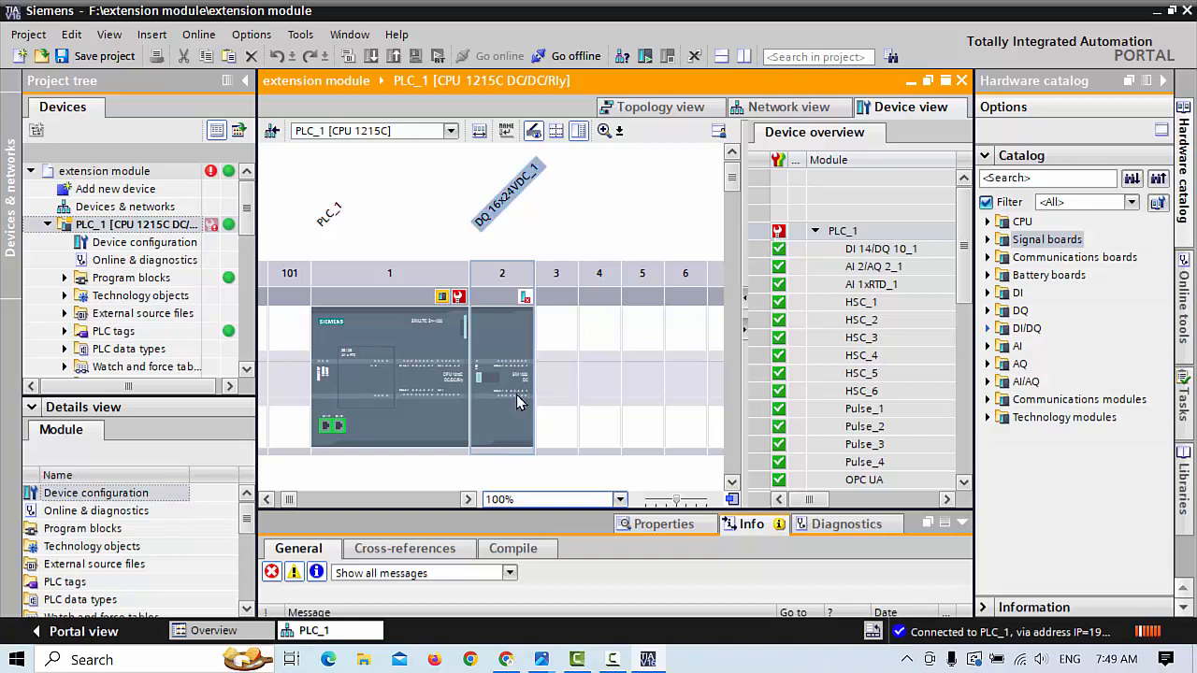
pyautogui.click(567, 411)
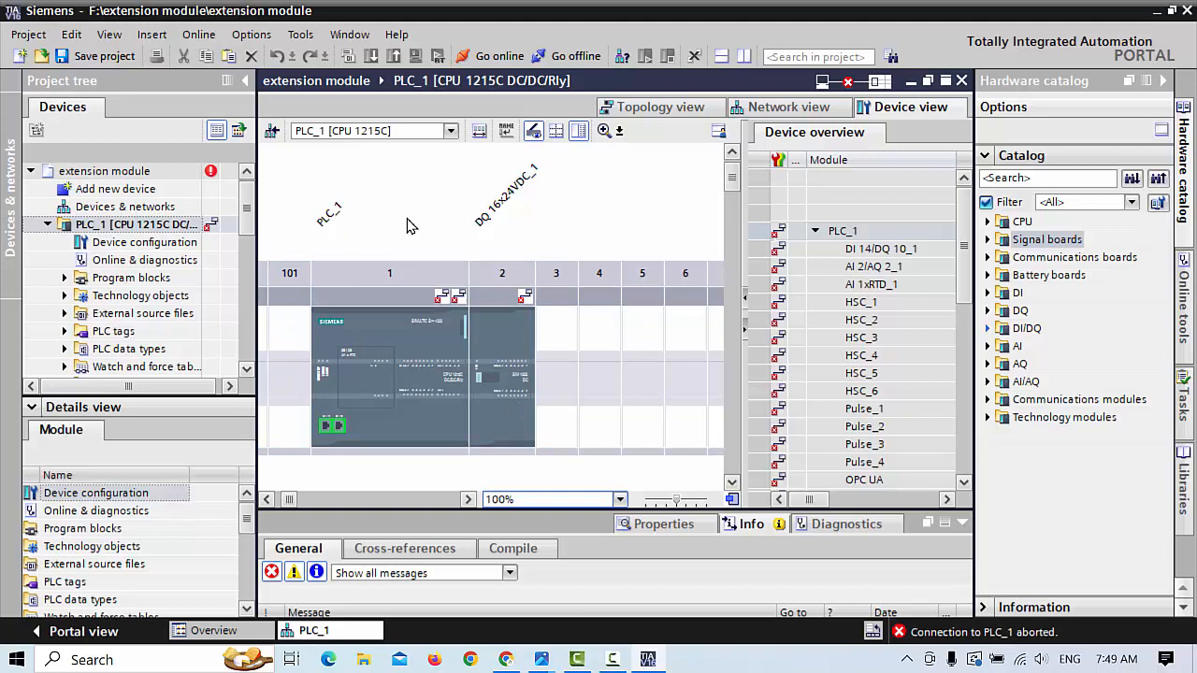
# Drop the aborted connection, go online with PLC_1 again and check the status of the CPU and the output module
pyautogui.click(558, 56)
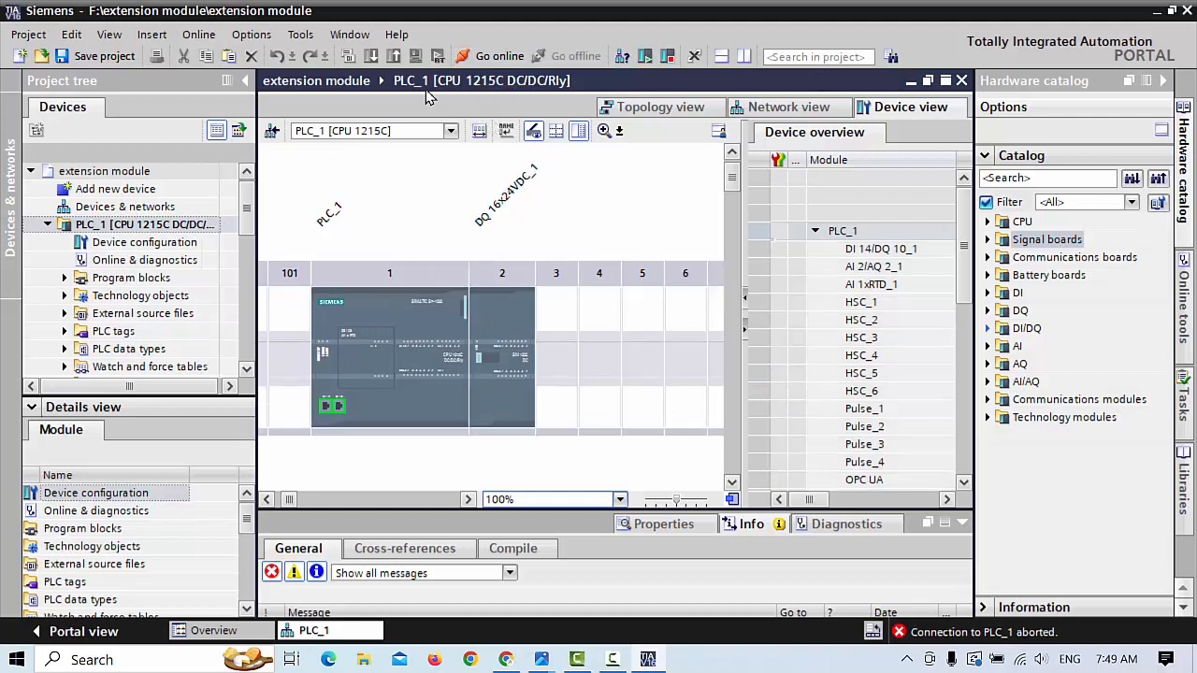
pyautogui.click(414, 327)
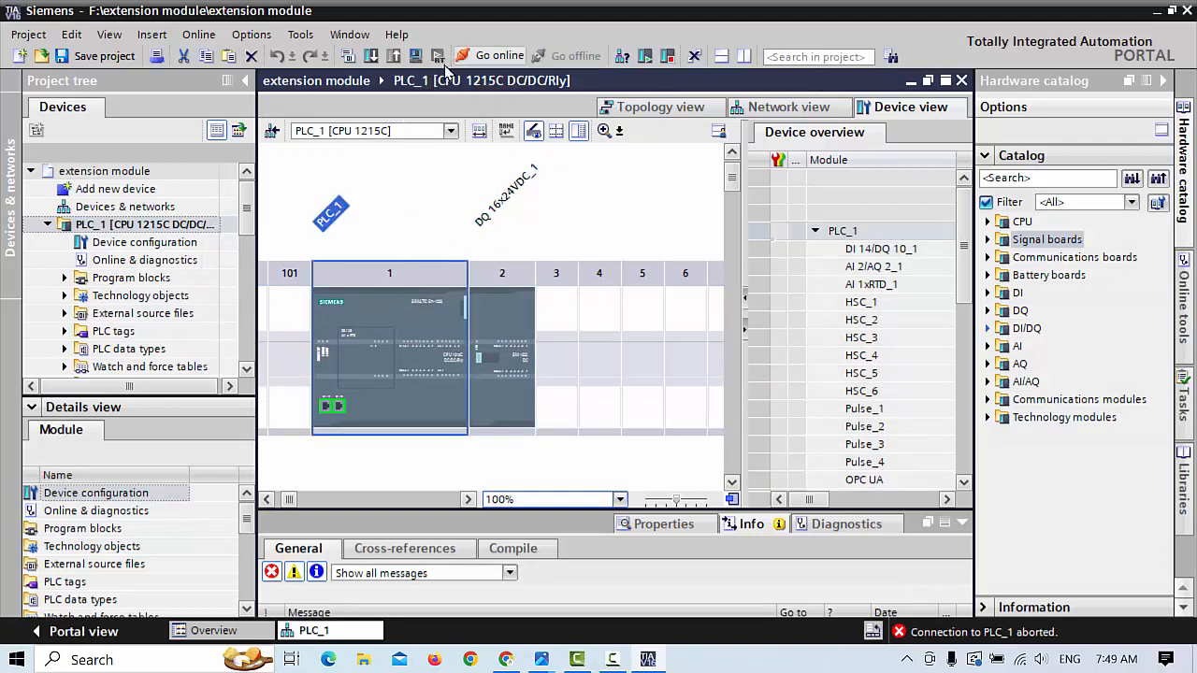
pyautogui.click(488, 56)
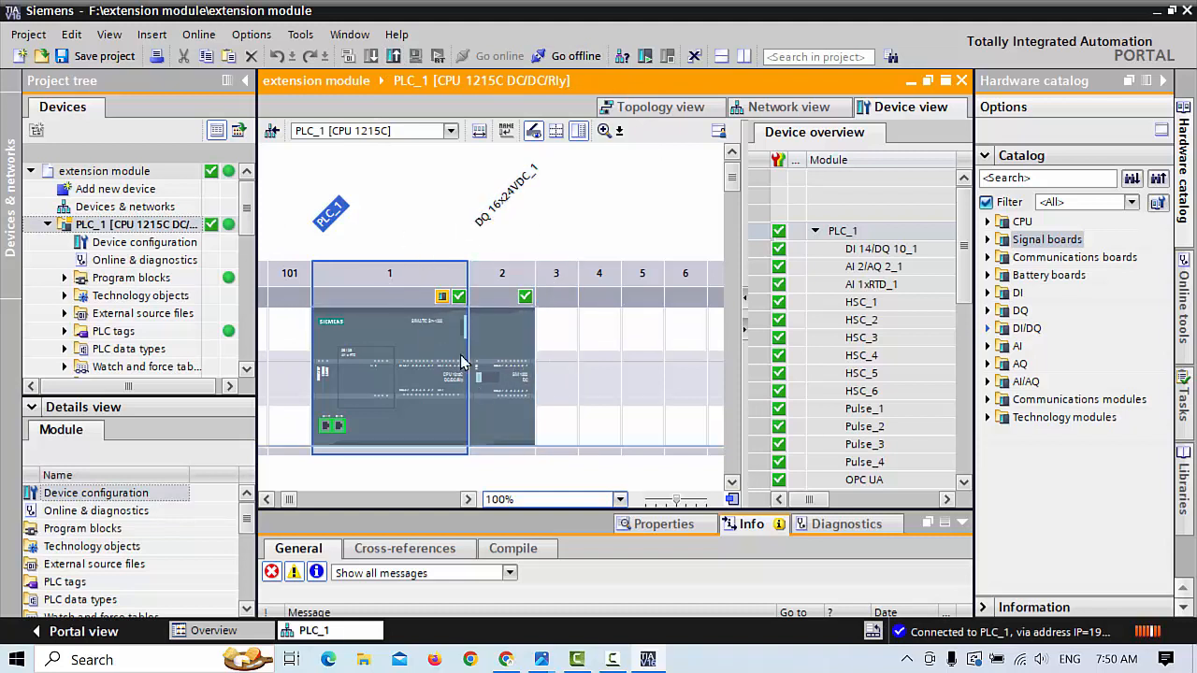
pyautogui.click(522, 367)
# Go offline from PLC_1 and open the Main [OB1] program block
pyautogui.click(570, 54)
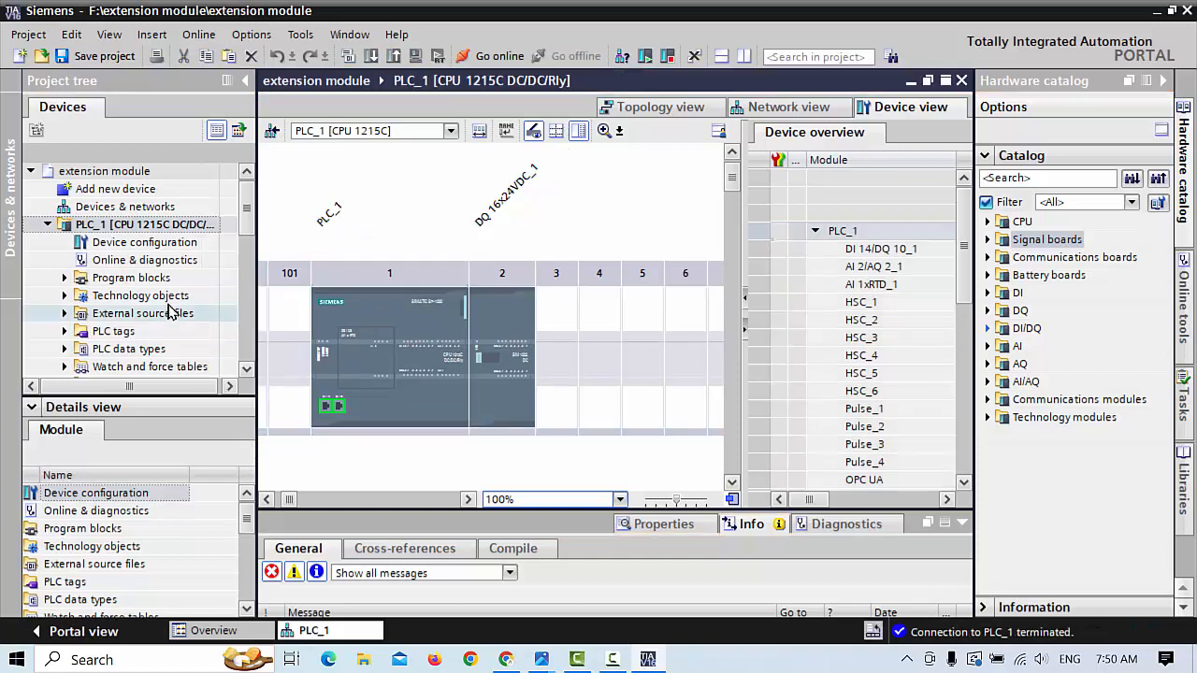
pyautogui.click(63, 278)
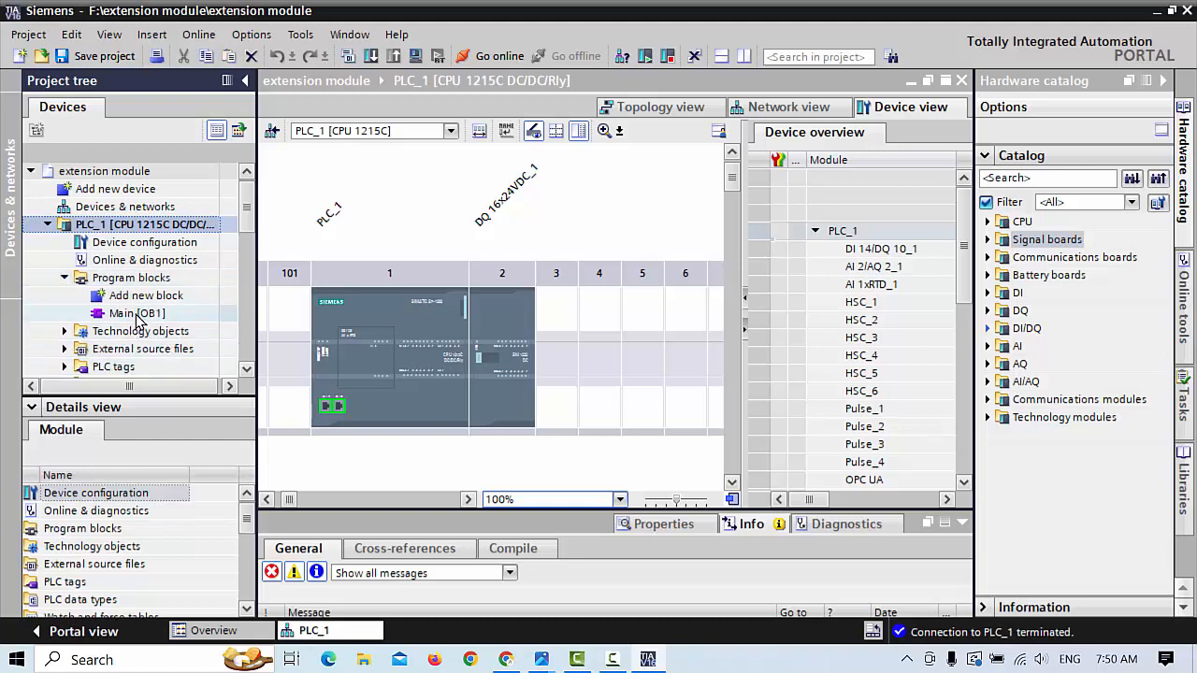
pyautogui.click(136, 315)
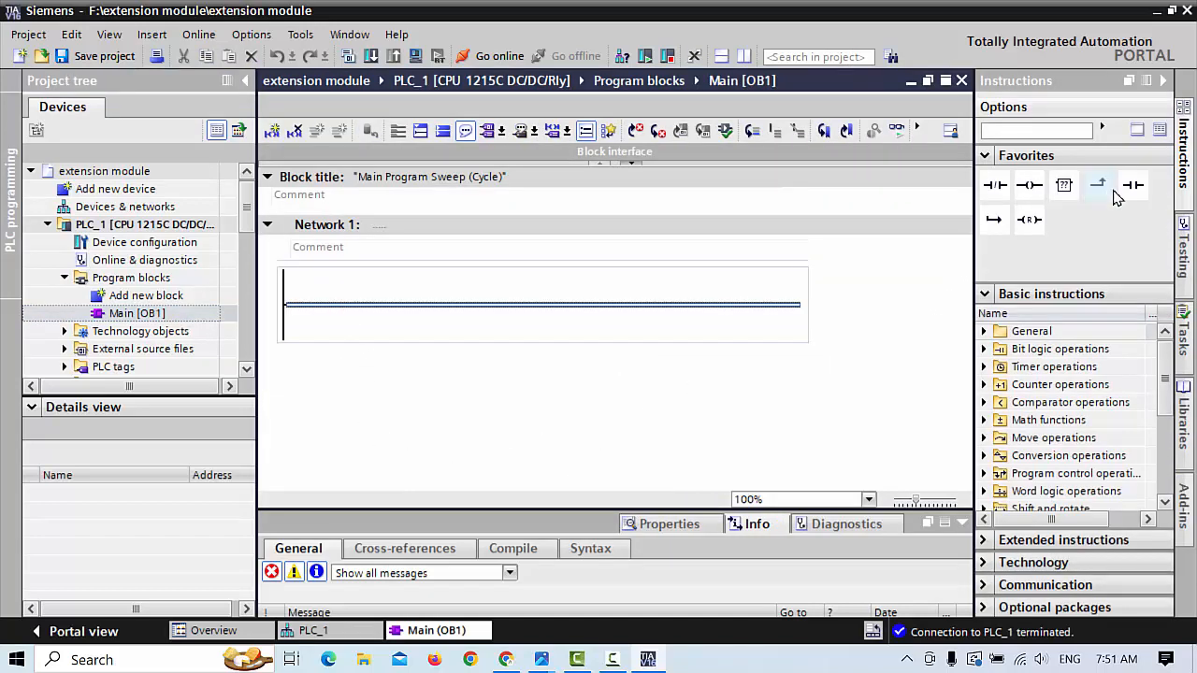
# Insert a normally open contact at the start of Network 1 and assign it the address I0.0
pyautogui.moveTo(1132, 187); pyautogui.dragTo(318, 299)
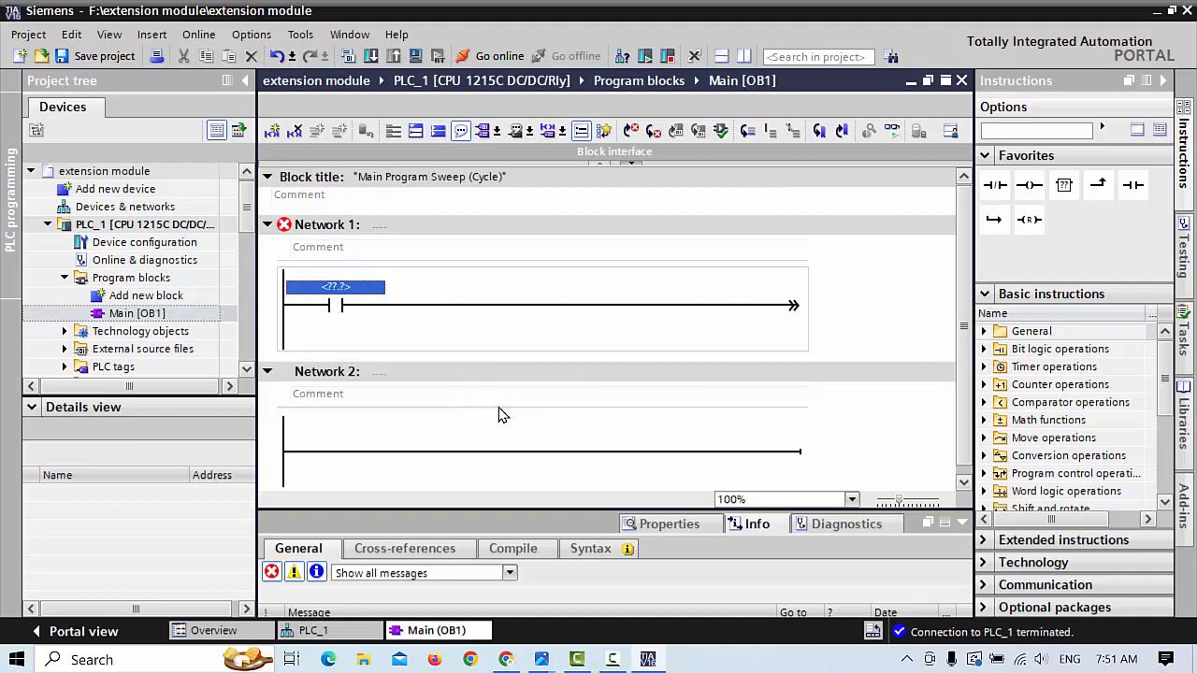
pyautogui.write('I0')
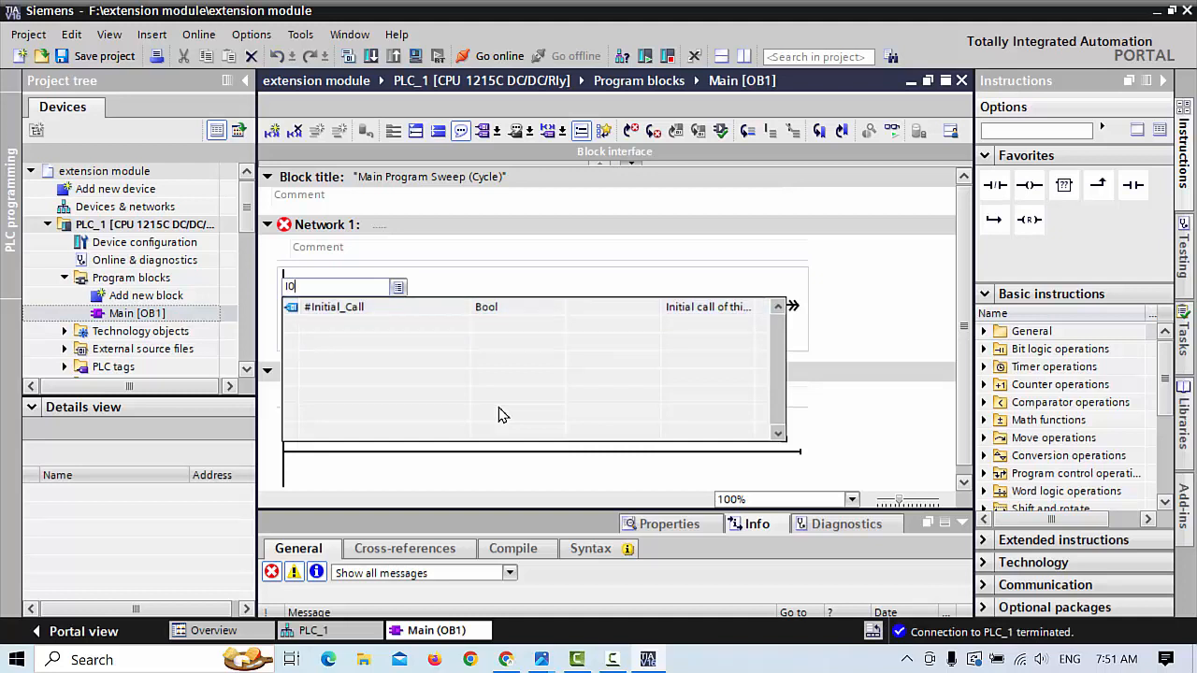
pyautogui.press('Return')
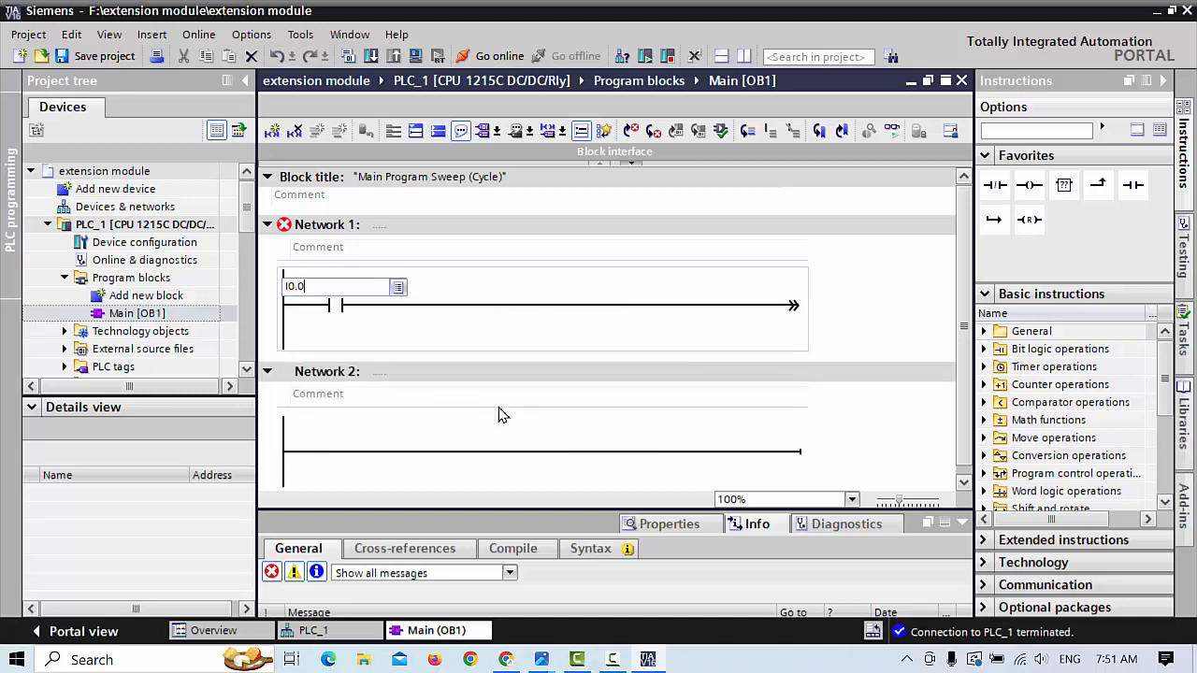
# Add an assignment coil at the end of the Network 1 rung and address it as Q0.7
pyautogui.click(748, 308)
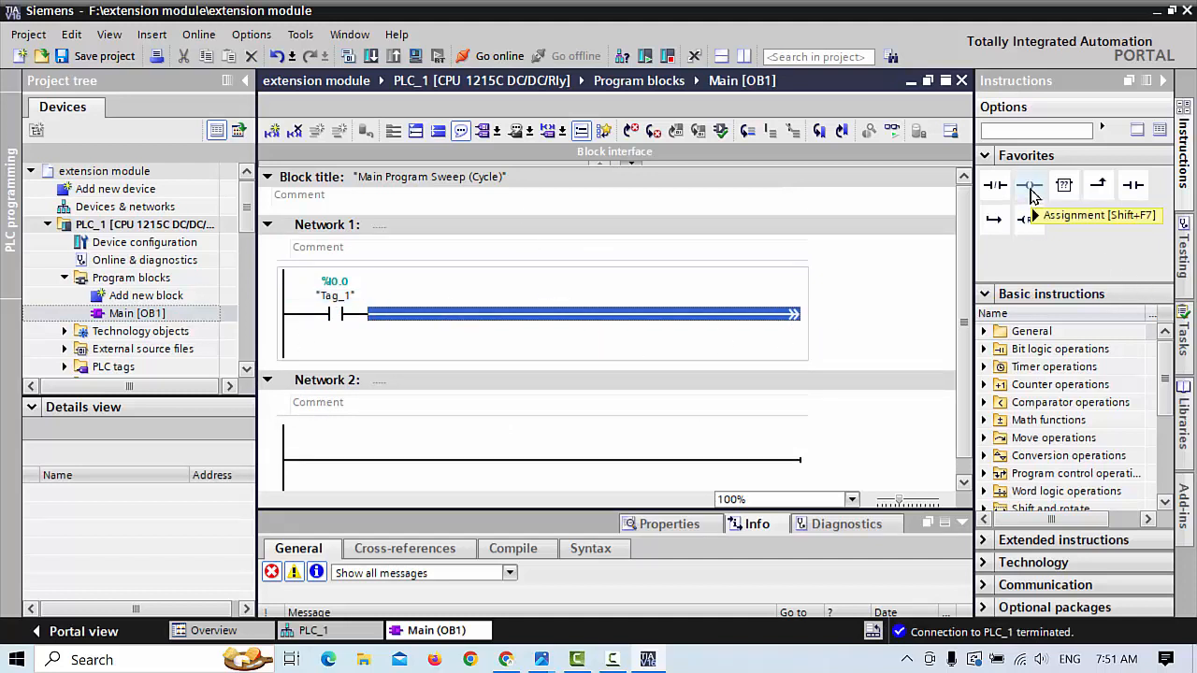
pyautogui.moveTo(1031, 192); pyautogui.dragTo(761, 318)
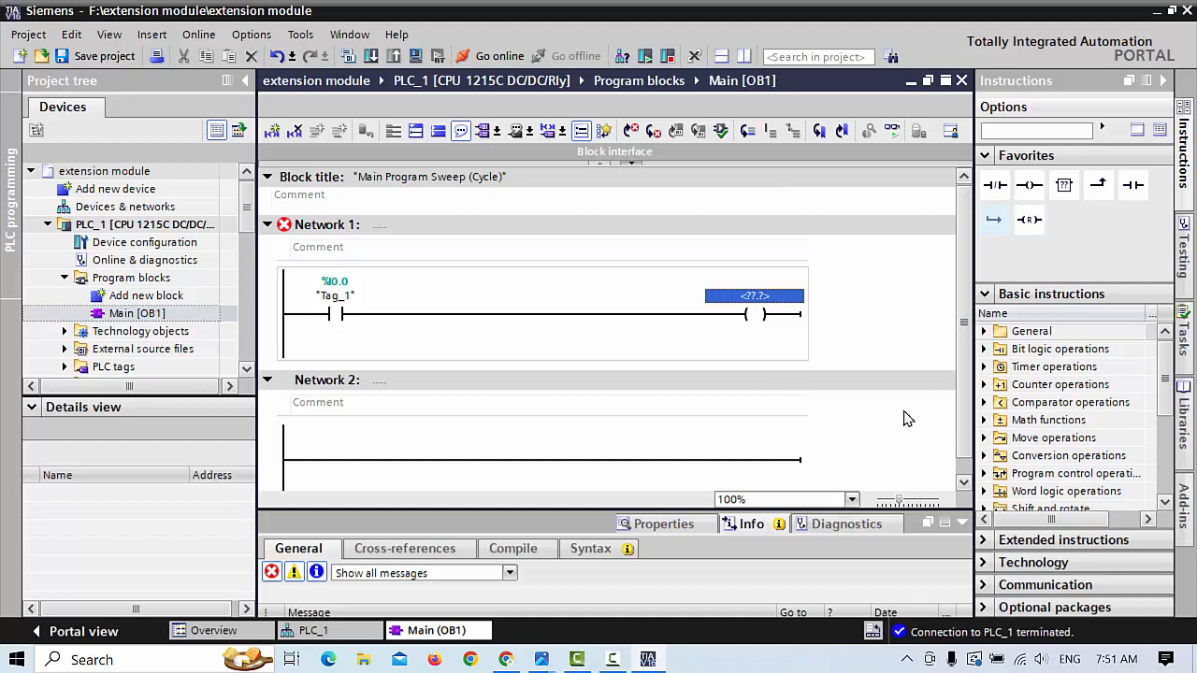
pyautogui.click(755, 296)
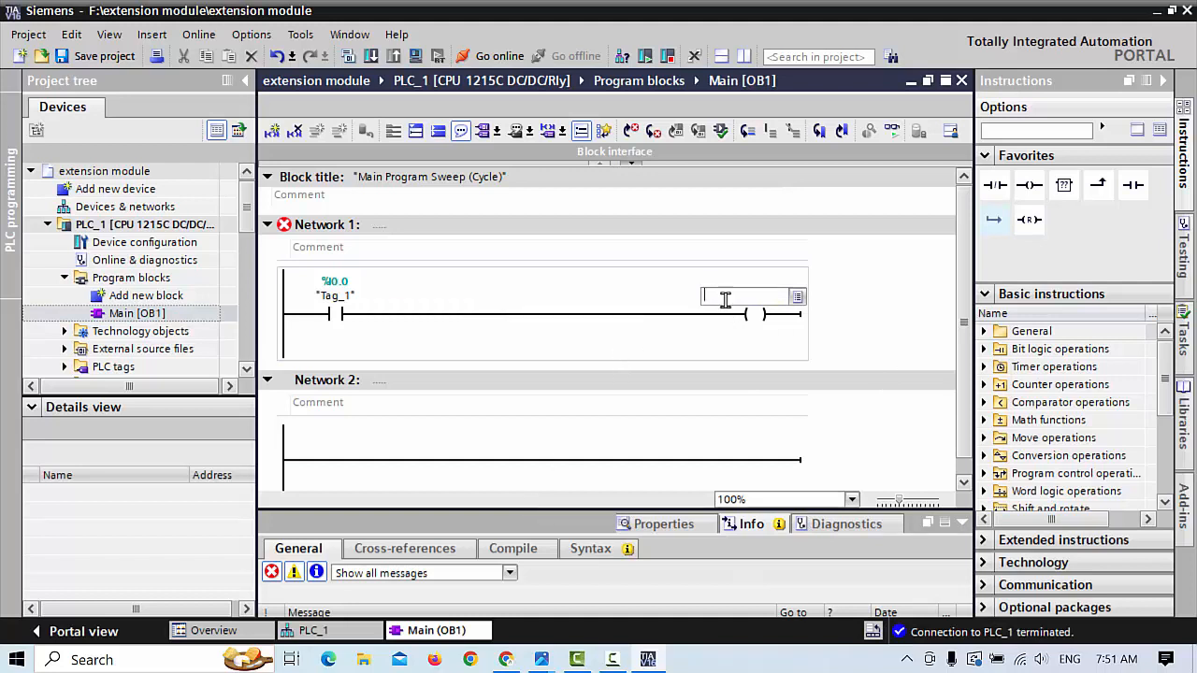
pyautogui.write('Q0.7')
pyautogui.press('Return')
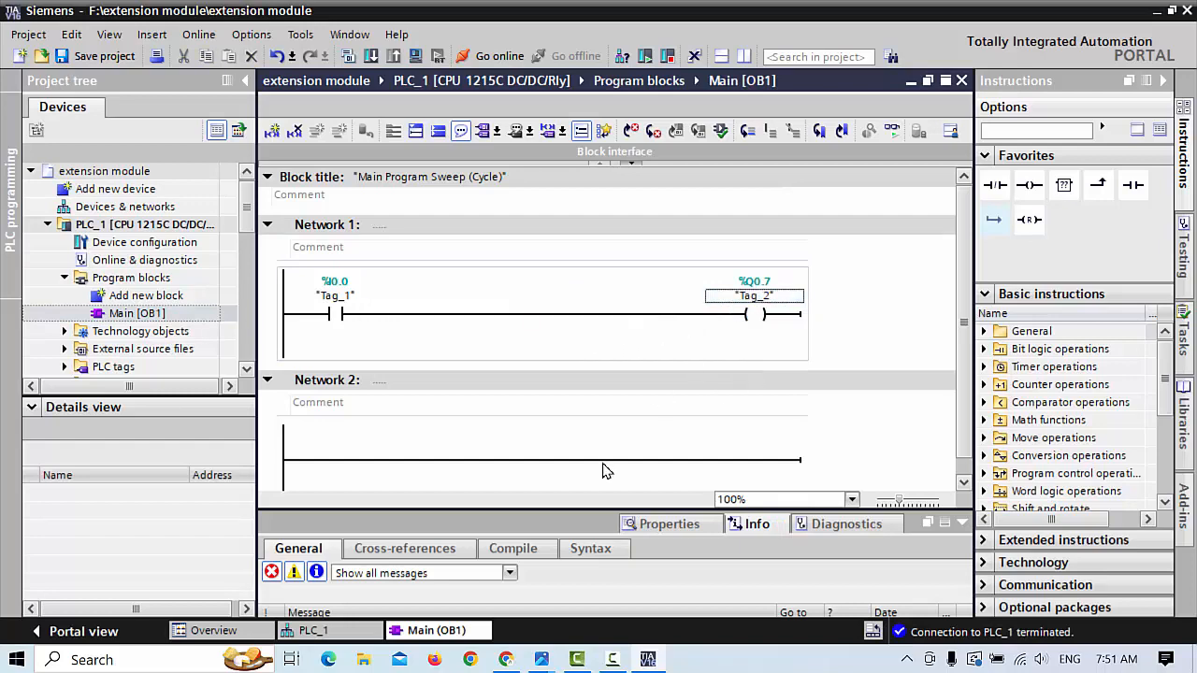
# Zoom PLC_1's device view to 500% and examine the I/O addresses on the output module and the CPU
pyautogui.click(329, 632)
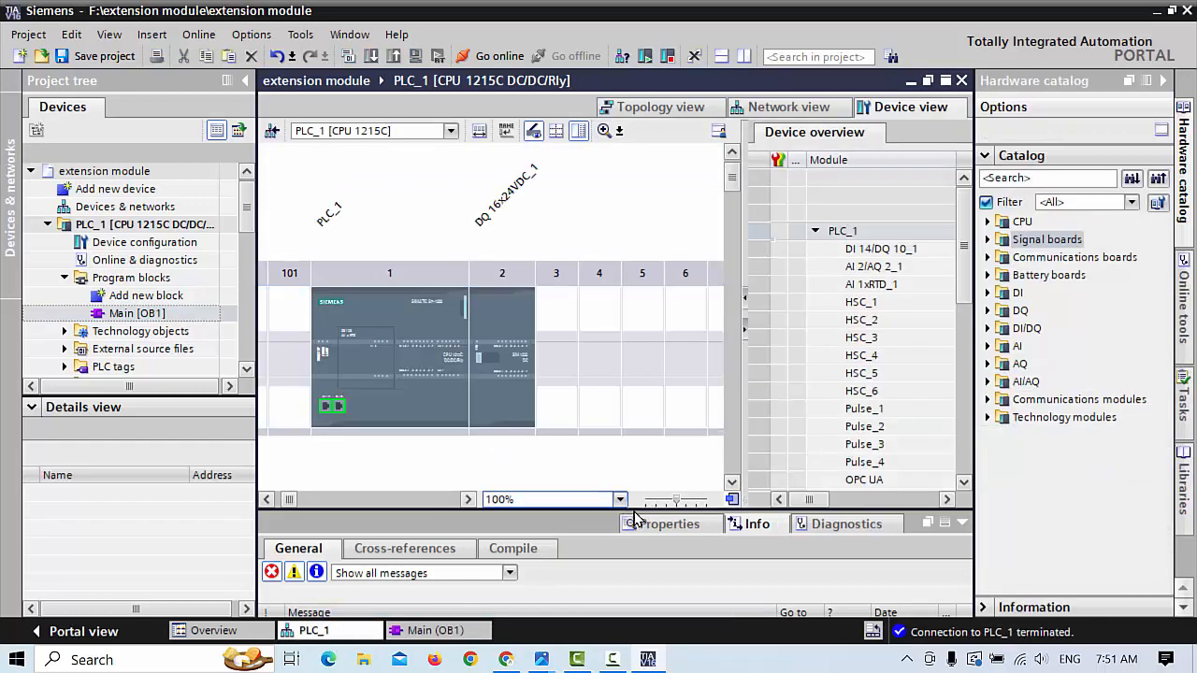
pyautogui.click(689, 507)
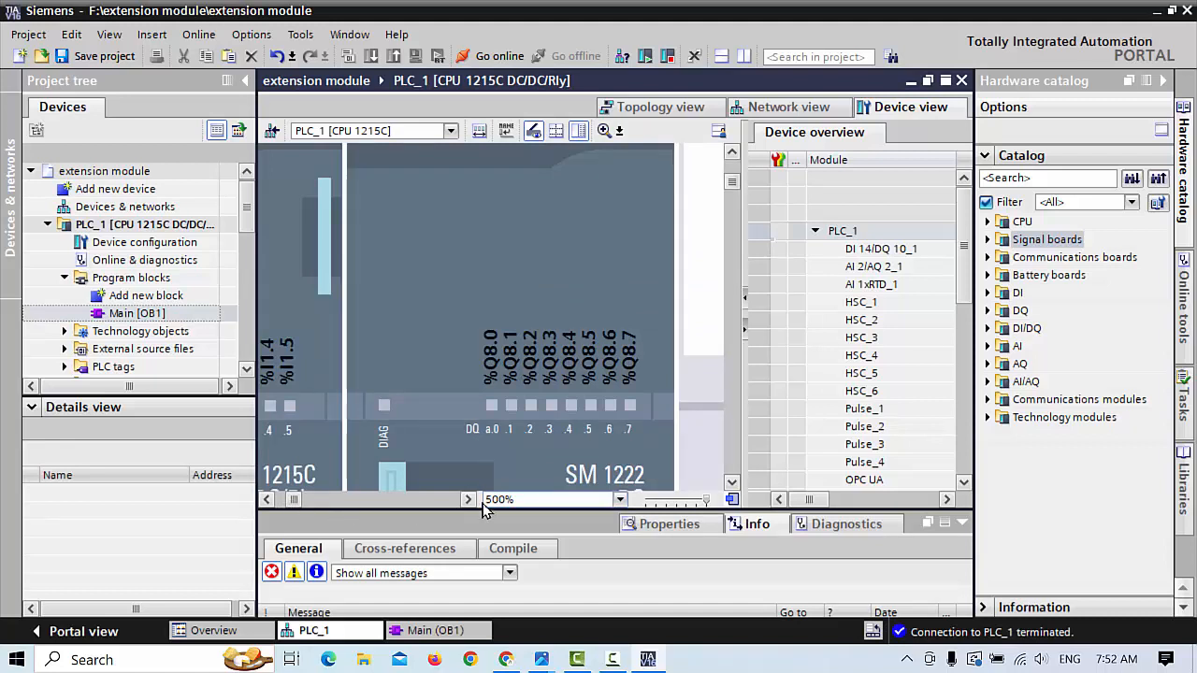
pyautogui.click(268, 500)
pyautogui.click(268, 501)
pyautogui.moveTo(269, 501); pyautogui.dragTo(268, 501)
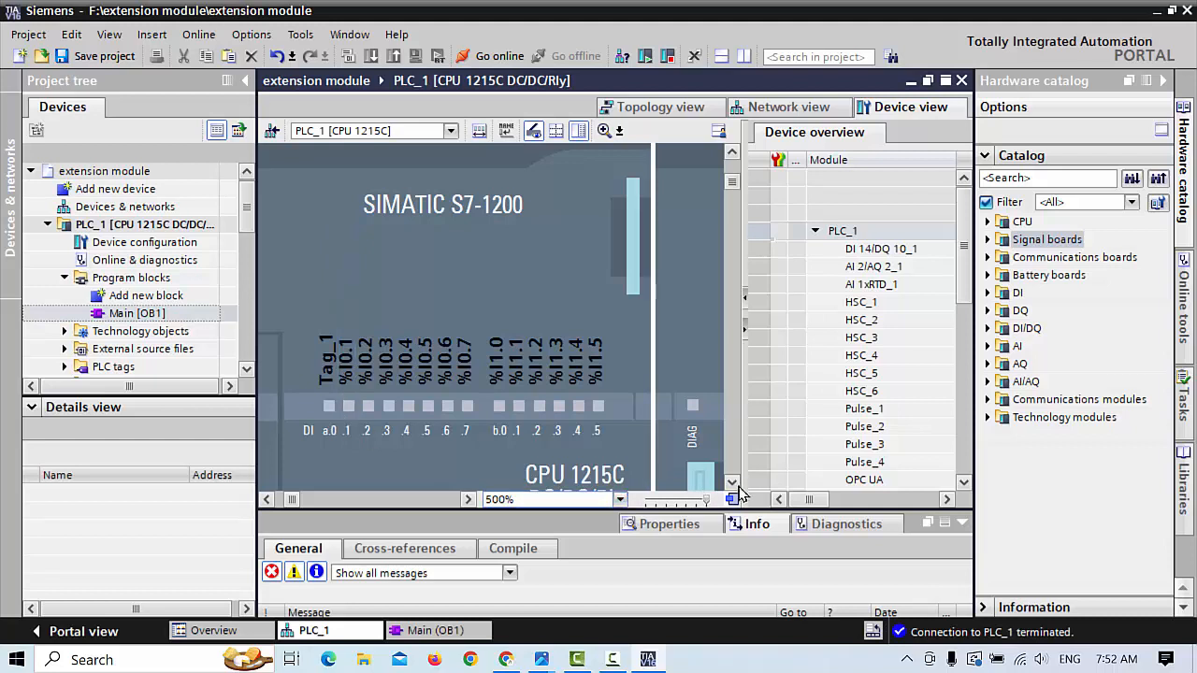
pyautogui.moveTo(732, 483); pyautogui.dragTo(732, 483)
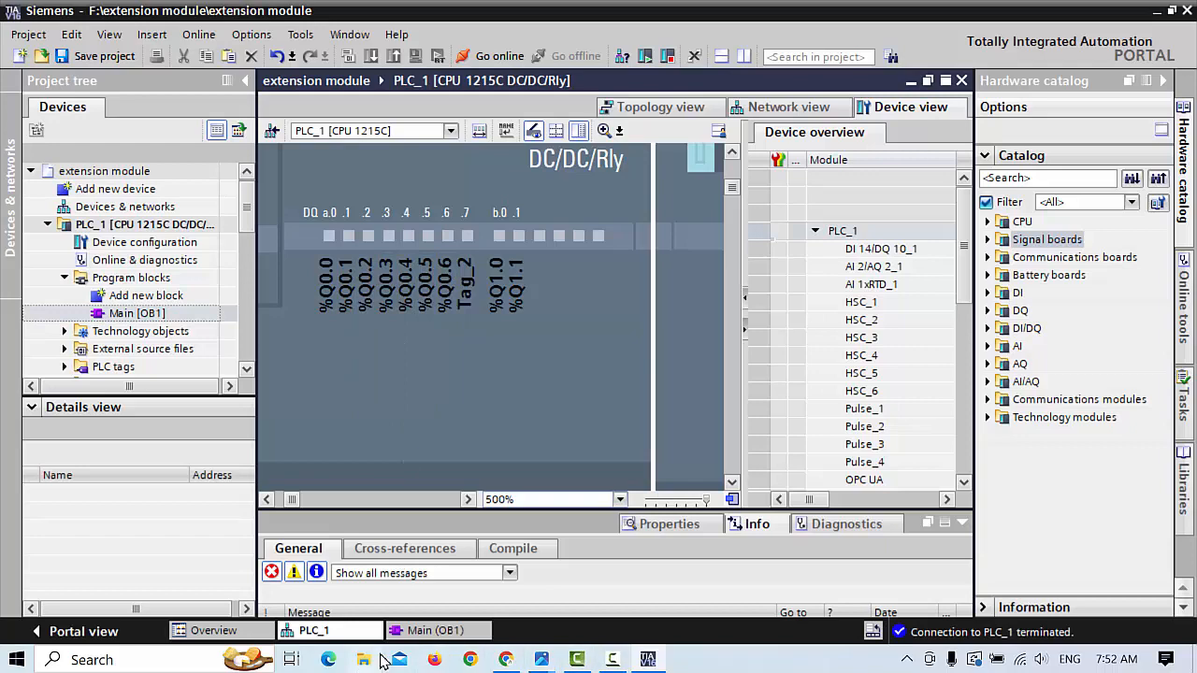
# Download the Main [OB1] program to PLC_1 and finish loading with the start modules action left at No action
pyautogui.click(436, 630)
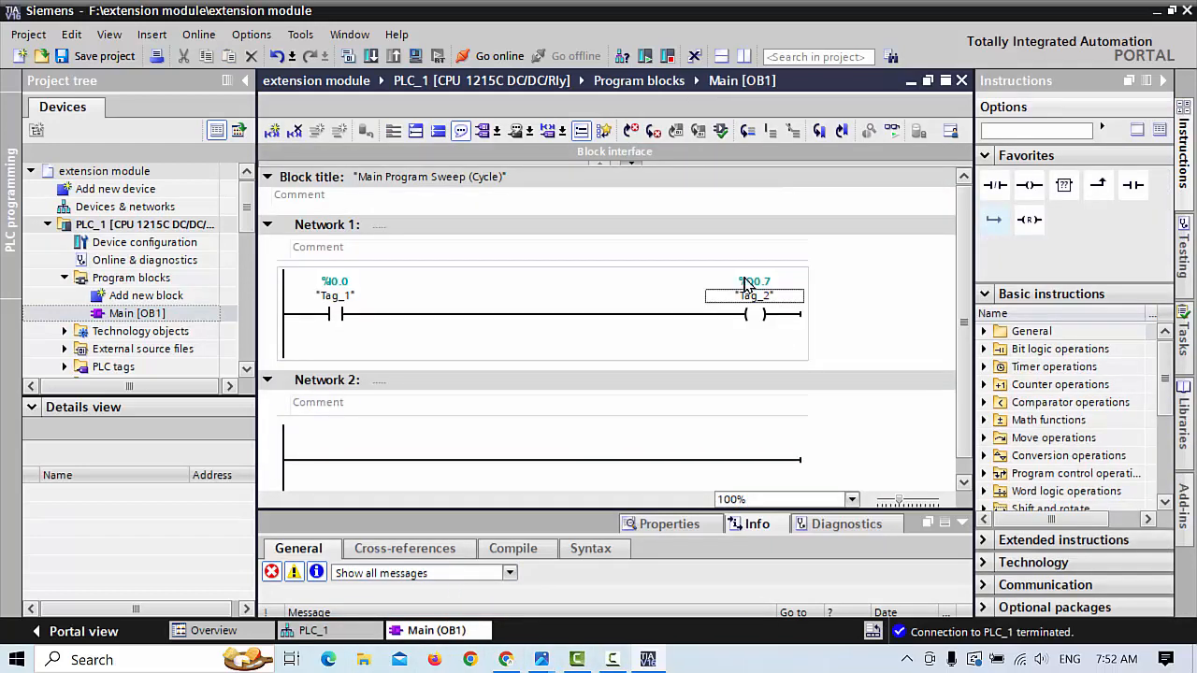
pyautogui.click(370, 57)
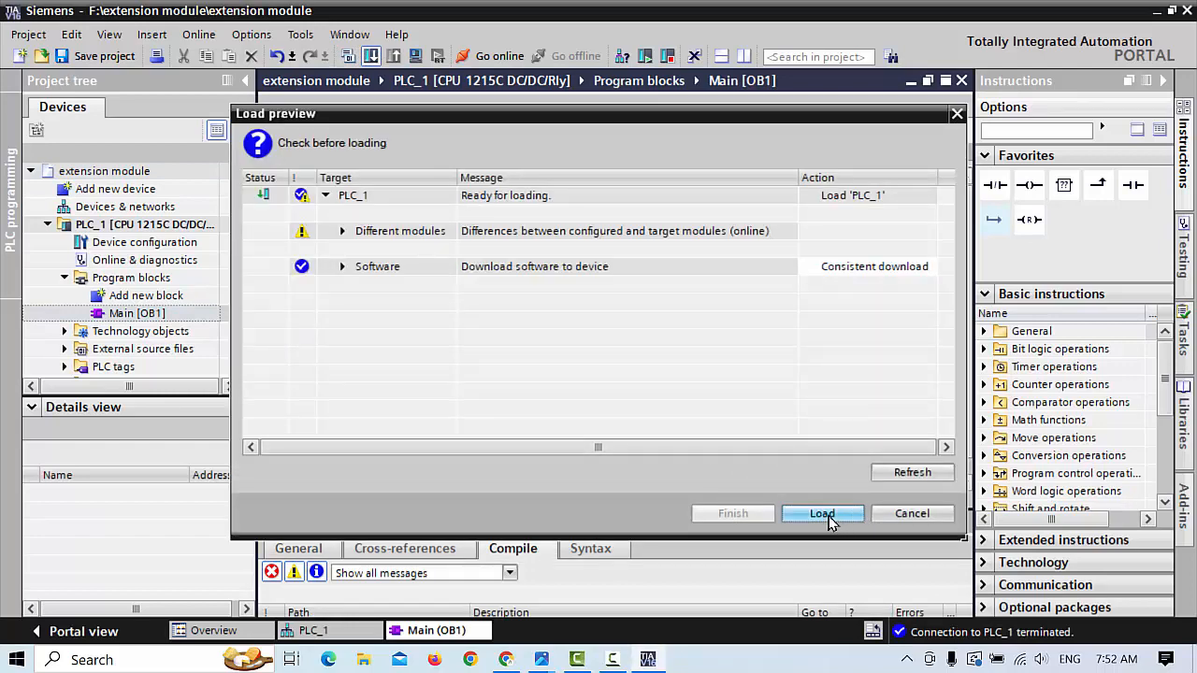
pyautogui.click(823, 515)
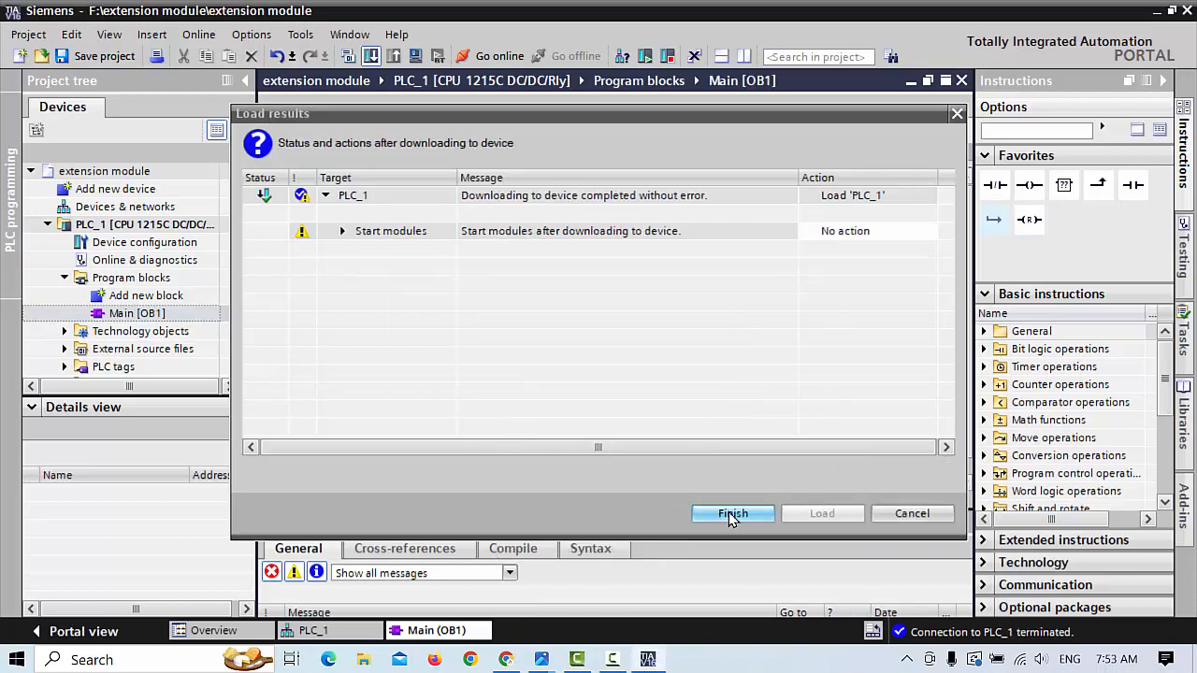
pyautogui.click(731, 514)
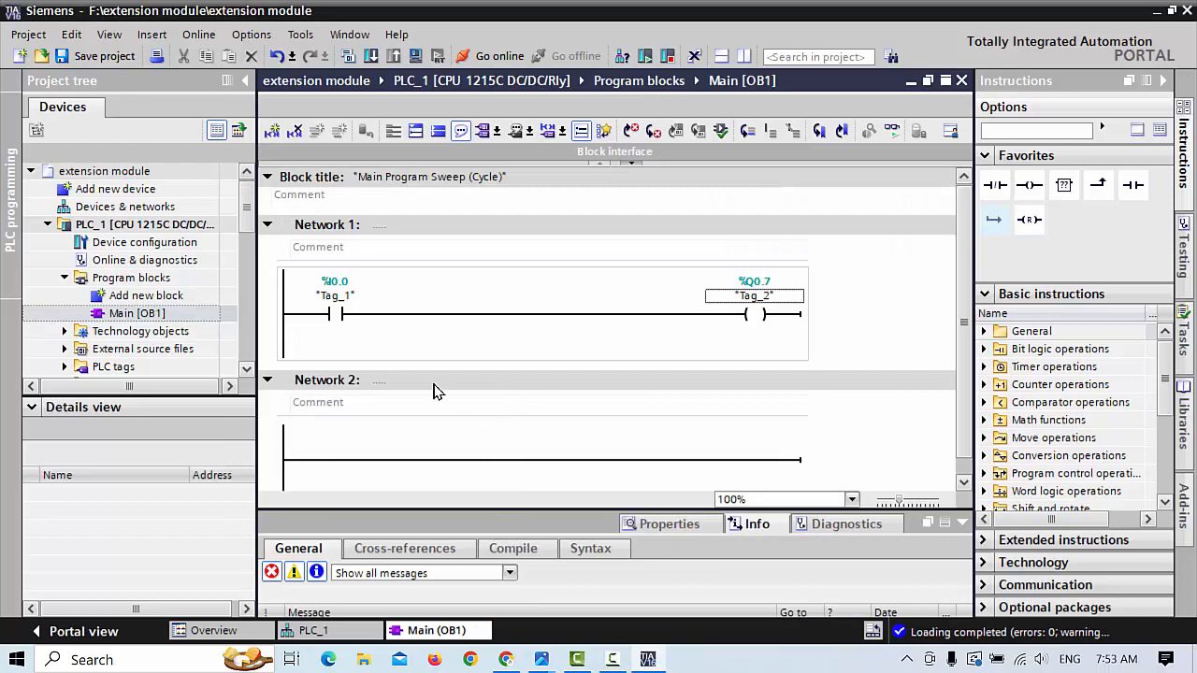
# Turn on monitoring for Main [OB1] and switch the CPU to RUN mode
pyautogui.click(889, 135)
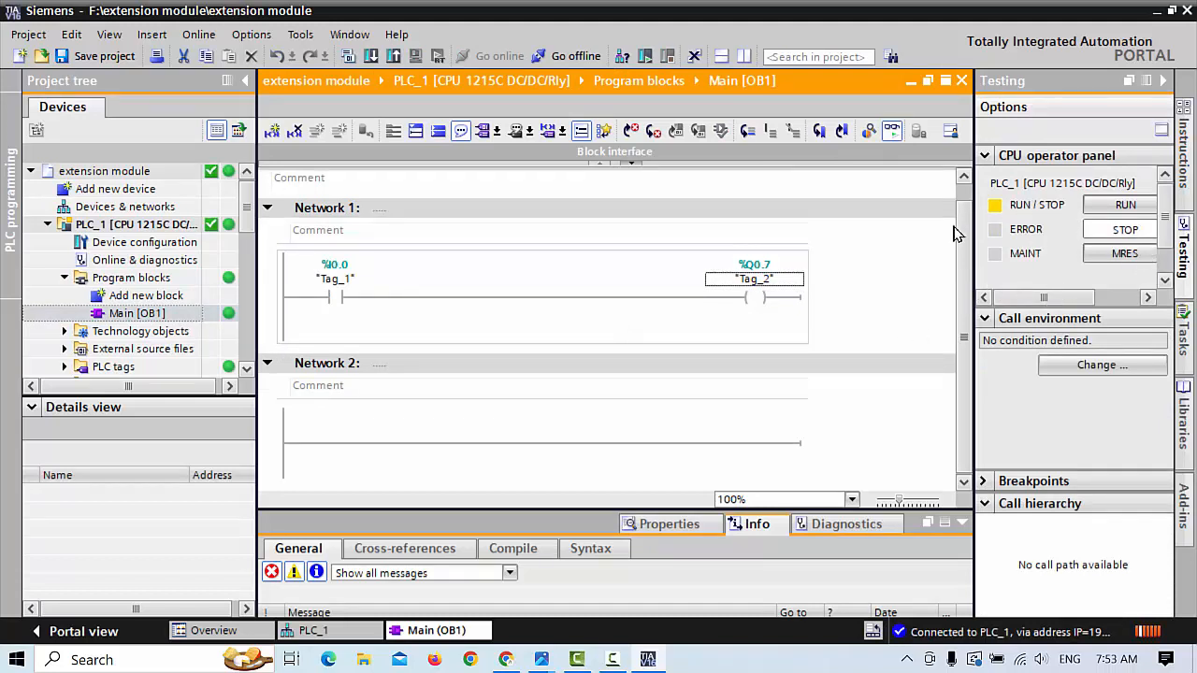
pyautogui.click(1125, 208)
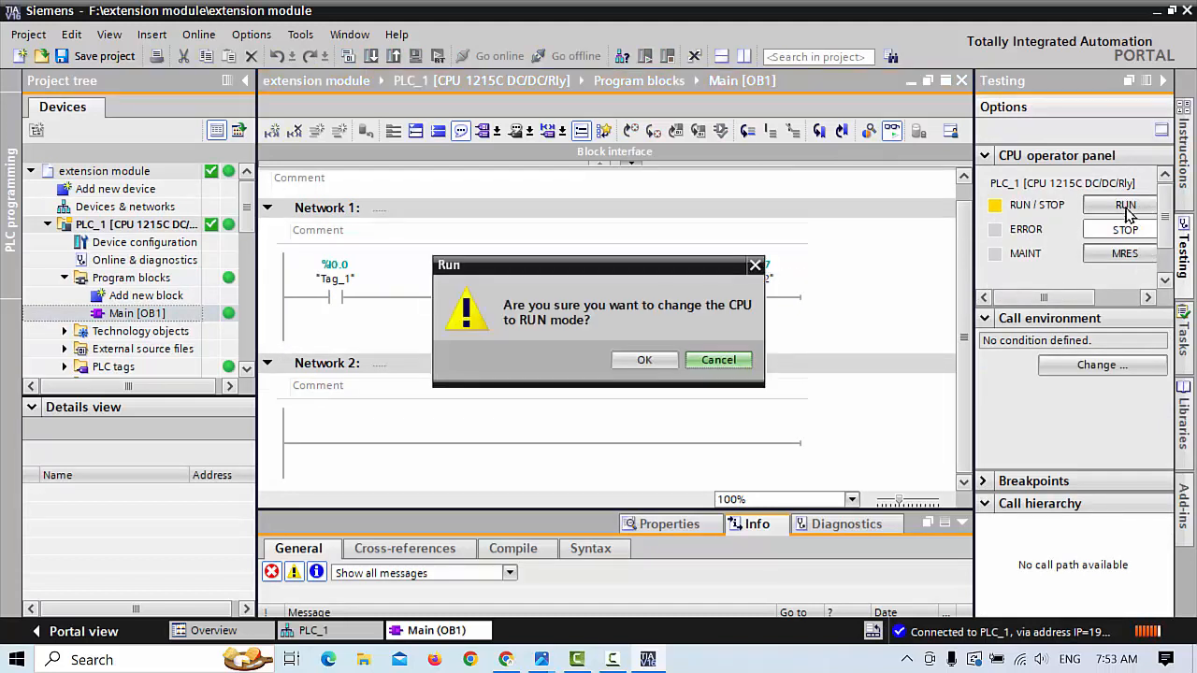
pyautogui.click(644, 360)
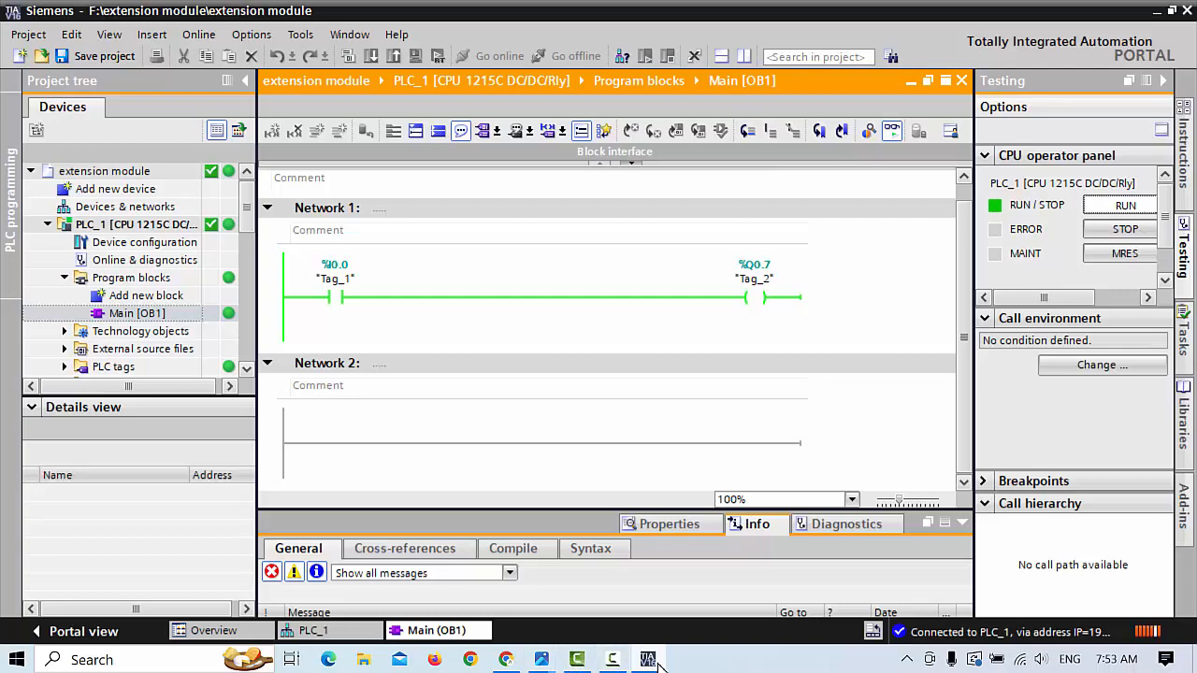
# Return to PLC_1's device view and examine the CPU's tagged input and output positions while online
pyautogui.moveTo(647, 660)
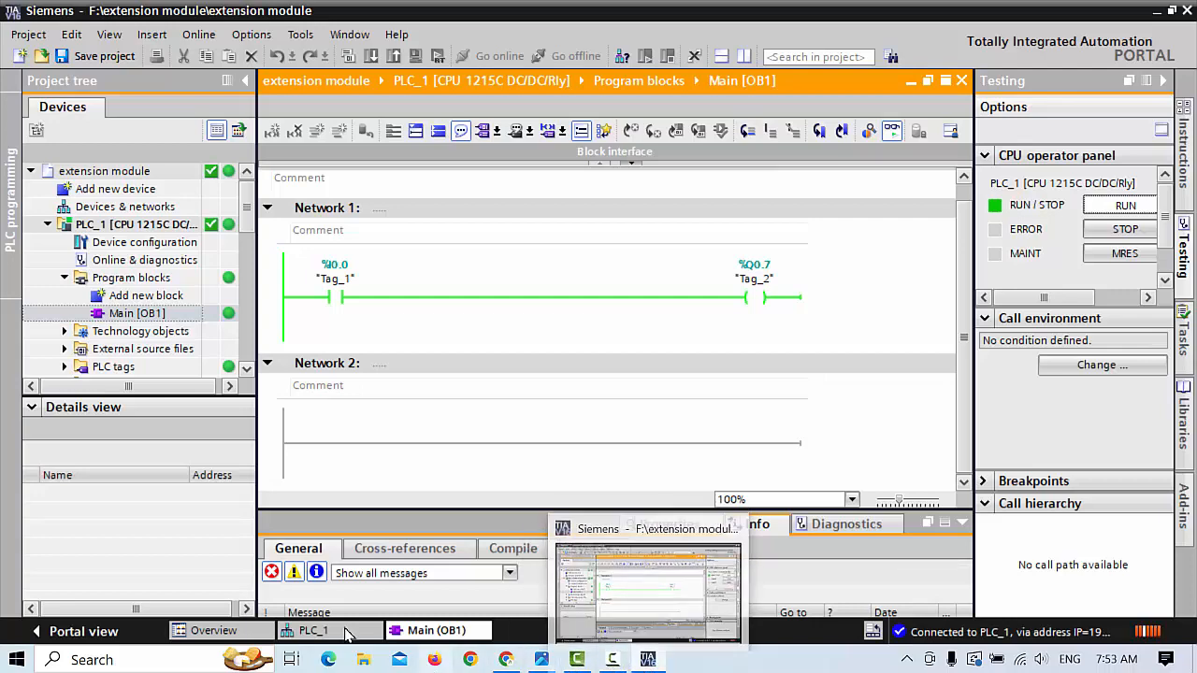
pyautogui.click(301, 635)
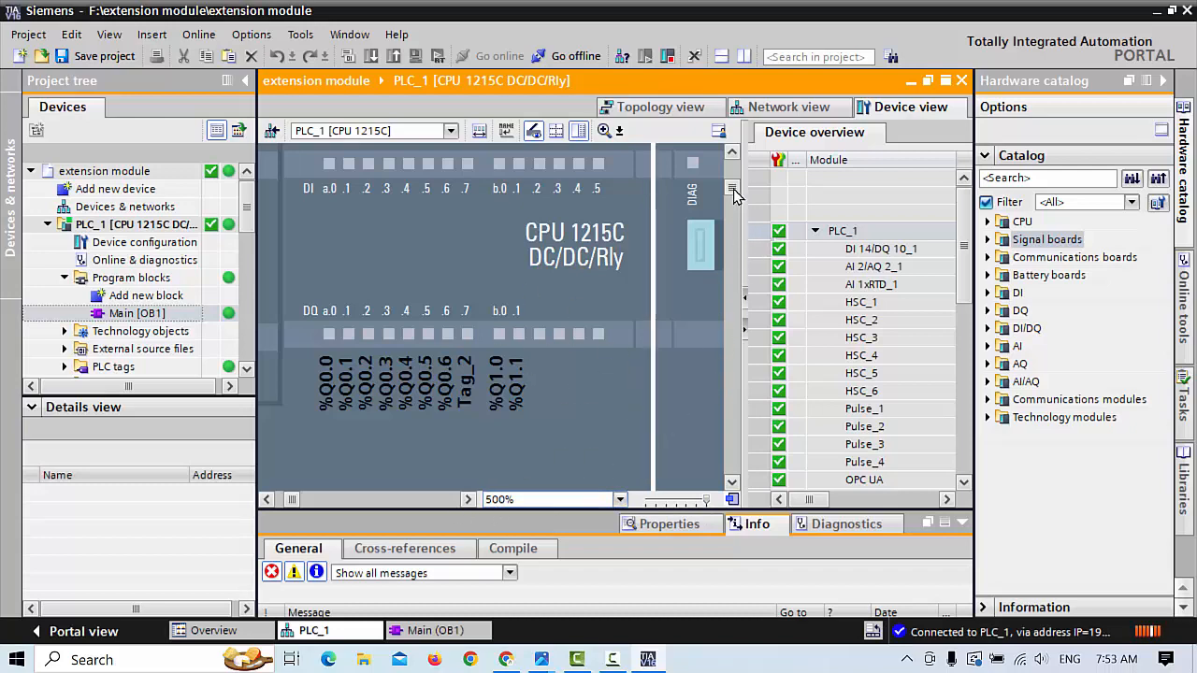
pyautogui.moveTo(732, 189); pyautogui.dragTo(734, 187)
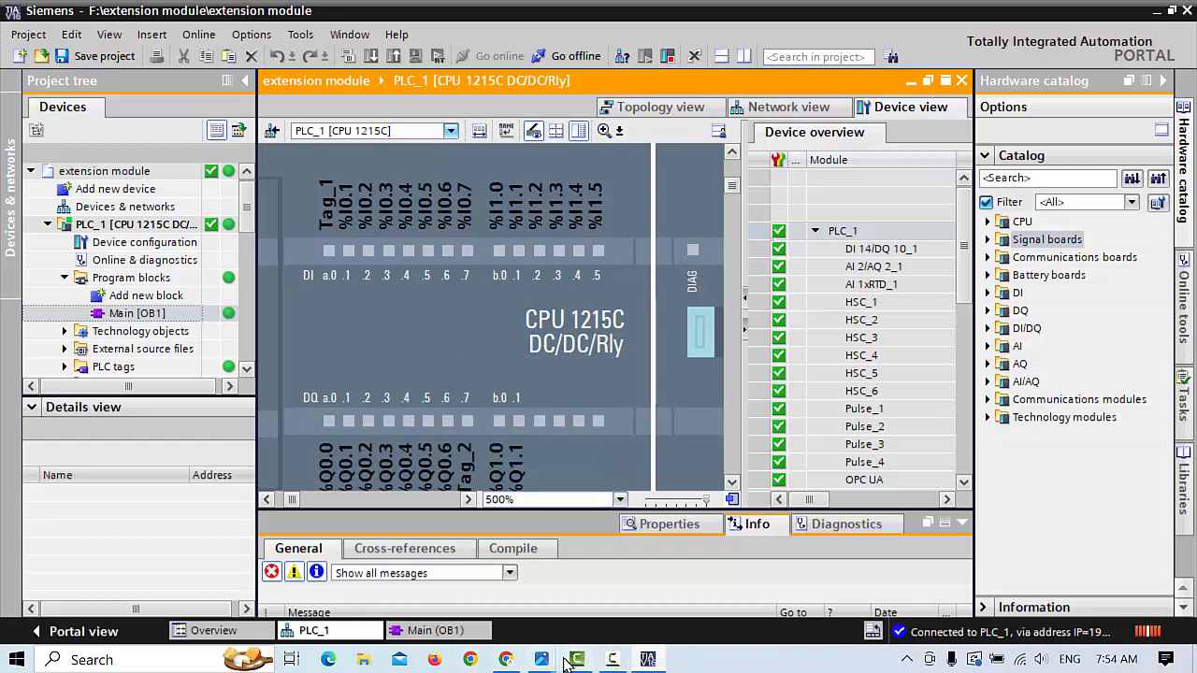
# Switch to the Camera app to view the PLC hardware's indicator lights, and minimize it when done
pyautogui.click(133, 660)
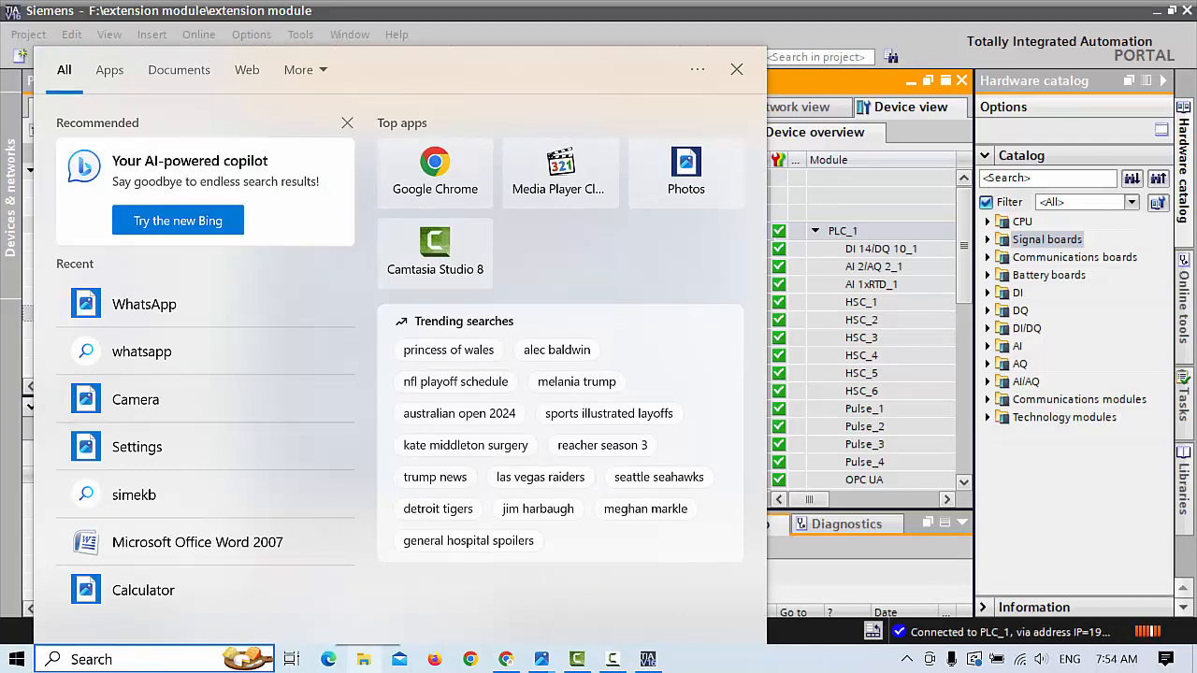
pyautogui.press('Escape')
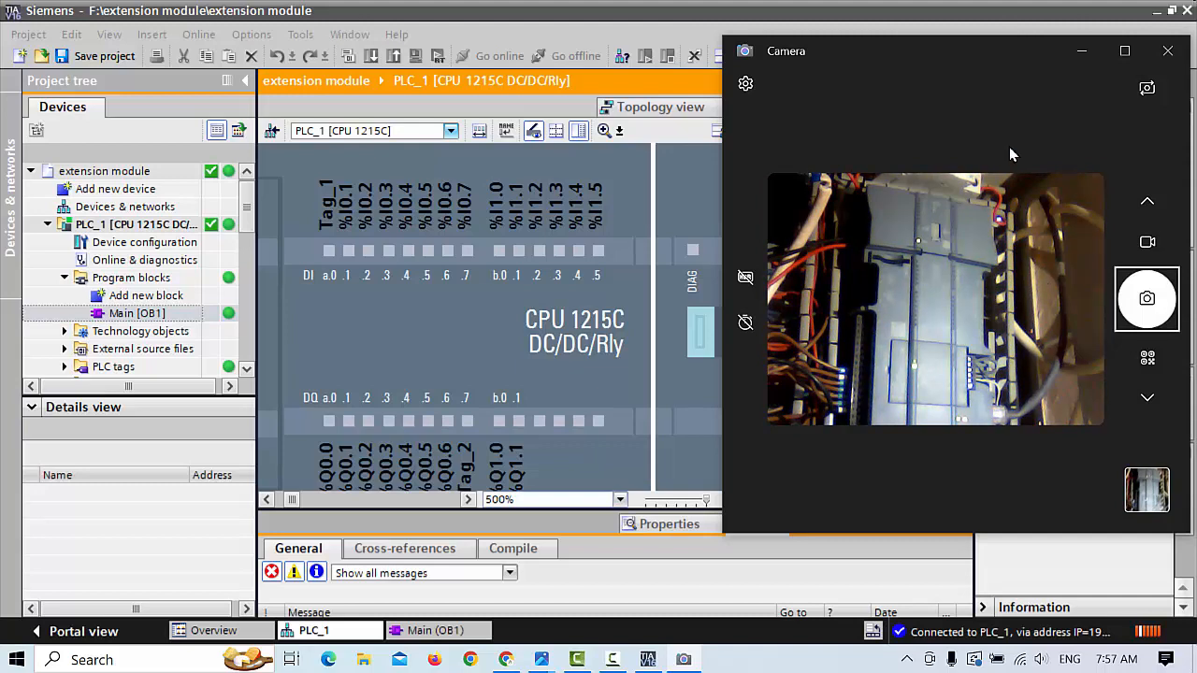
pyautogui.click(1080, 54)
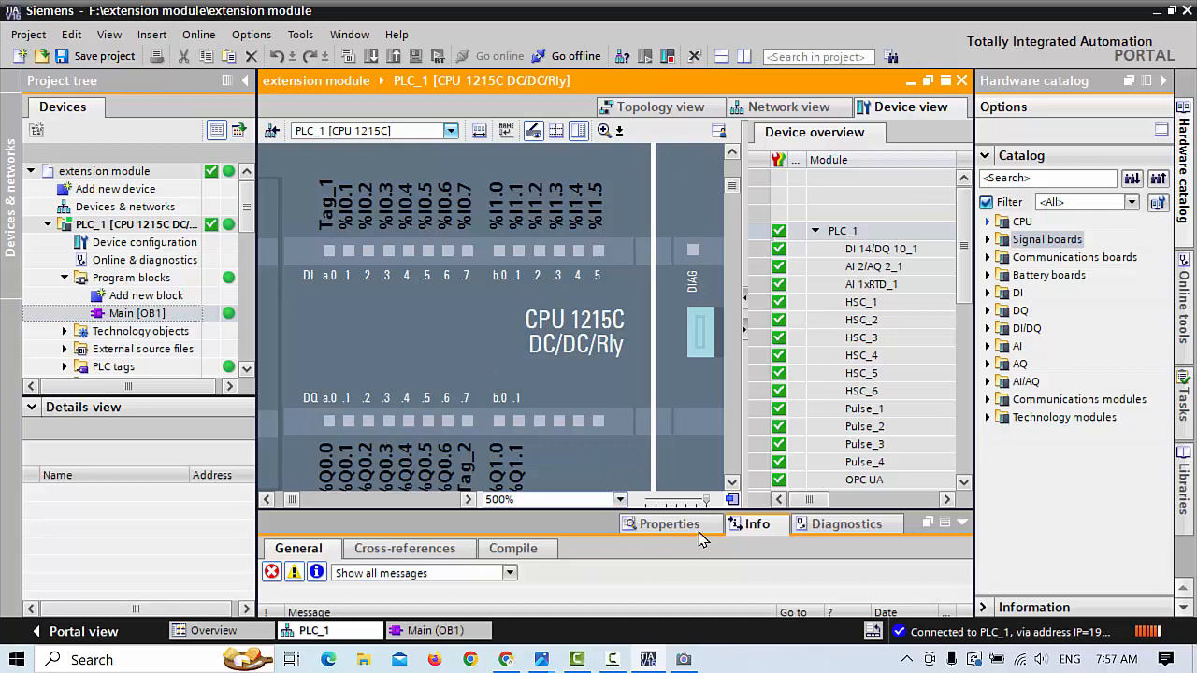
# Set the zoom of PLC_1's device view to 100% and check the monitored ladder in Main [OB1]
pyautogui.click(683, 502)
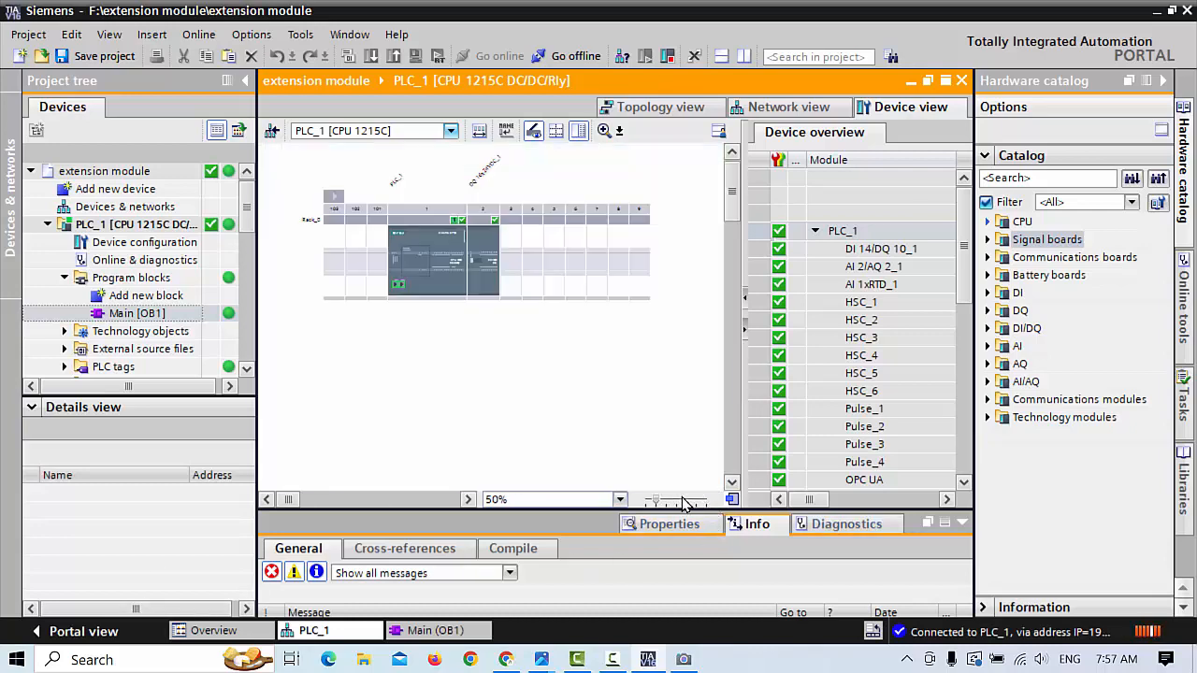
pyautogui.click(619, 499)
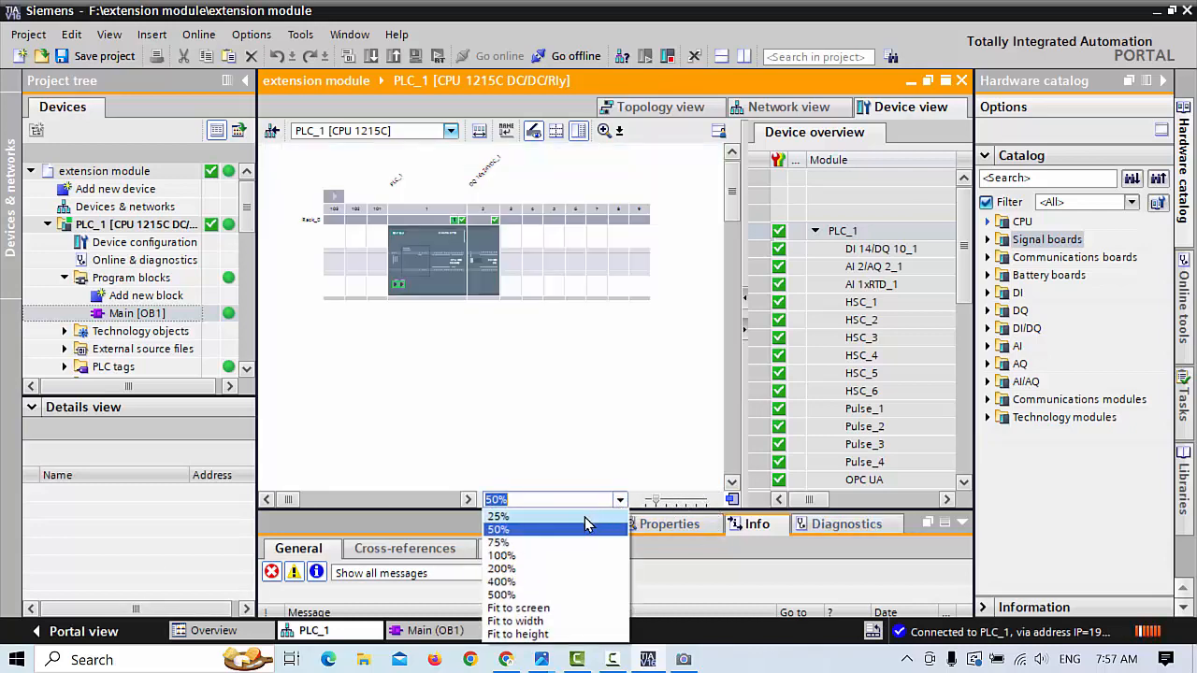
pyautogui.click(502, 555)
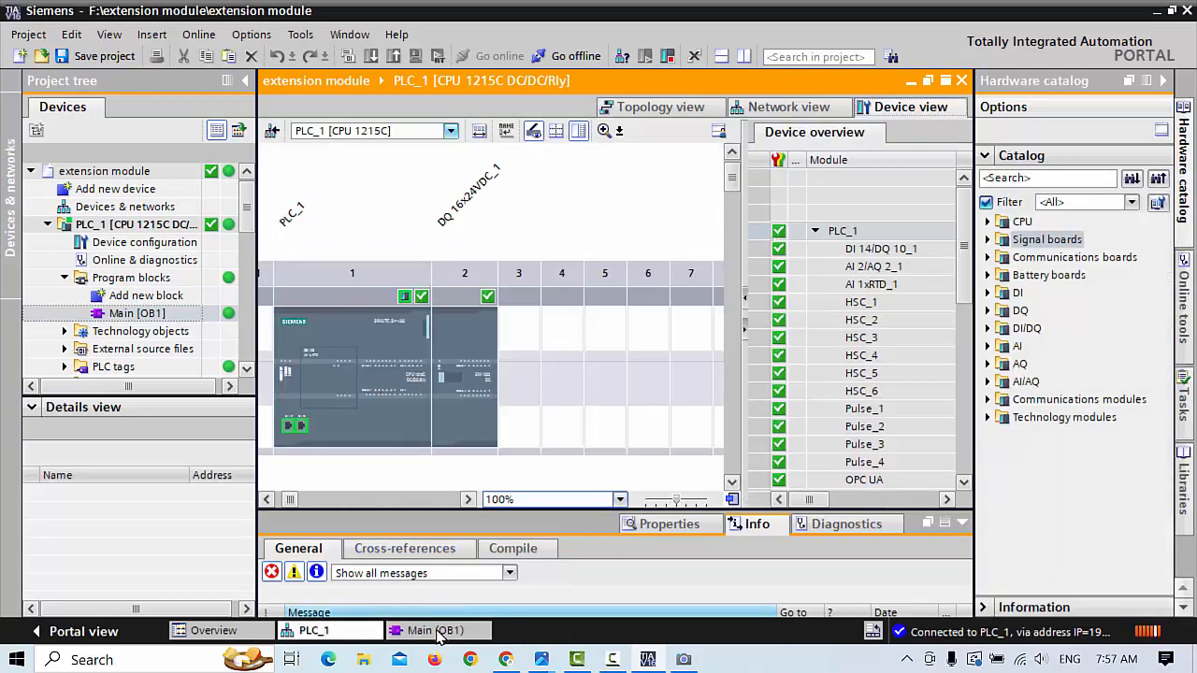
pyautogui.click(434, 633)
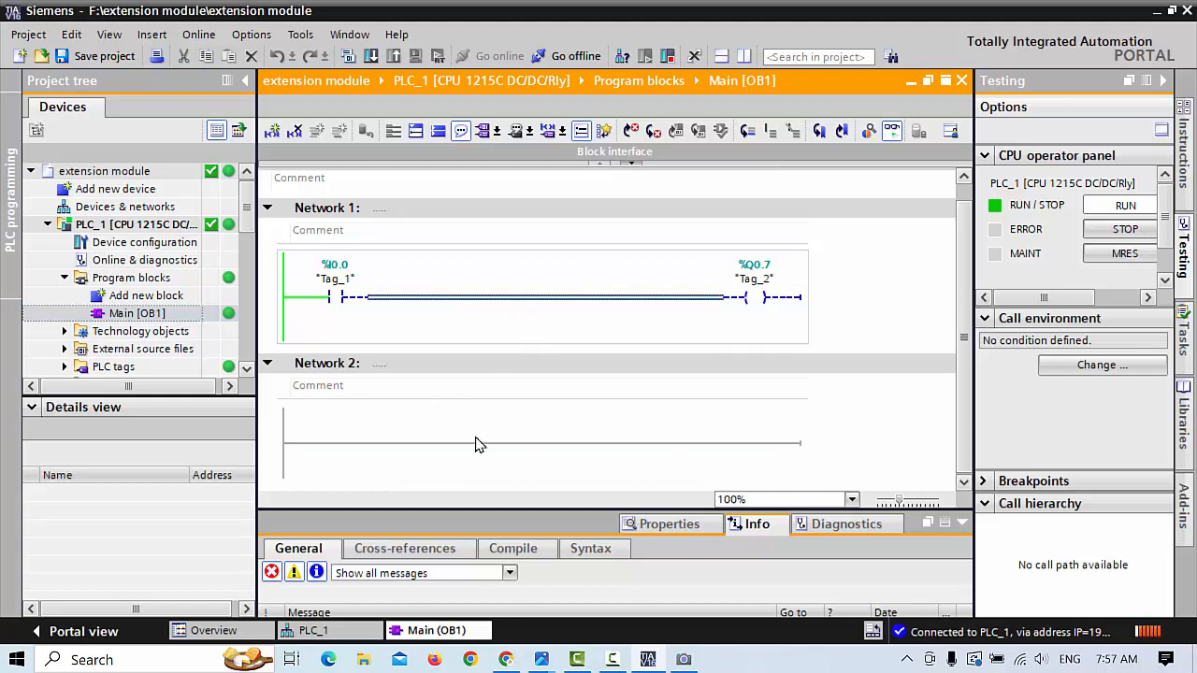
# Examine both rows of output addresses on the SM 1222 module in PLC_1's device view at 500% zoom
pyautogui.click(318, 631)
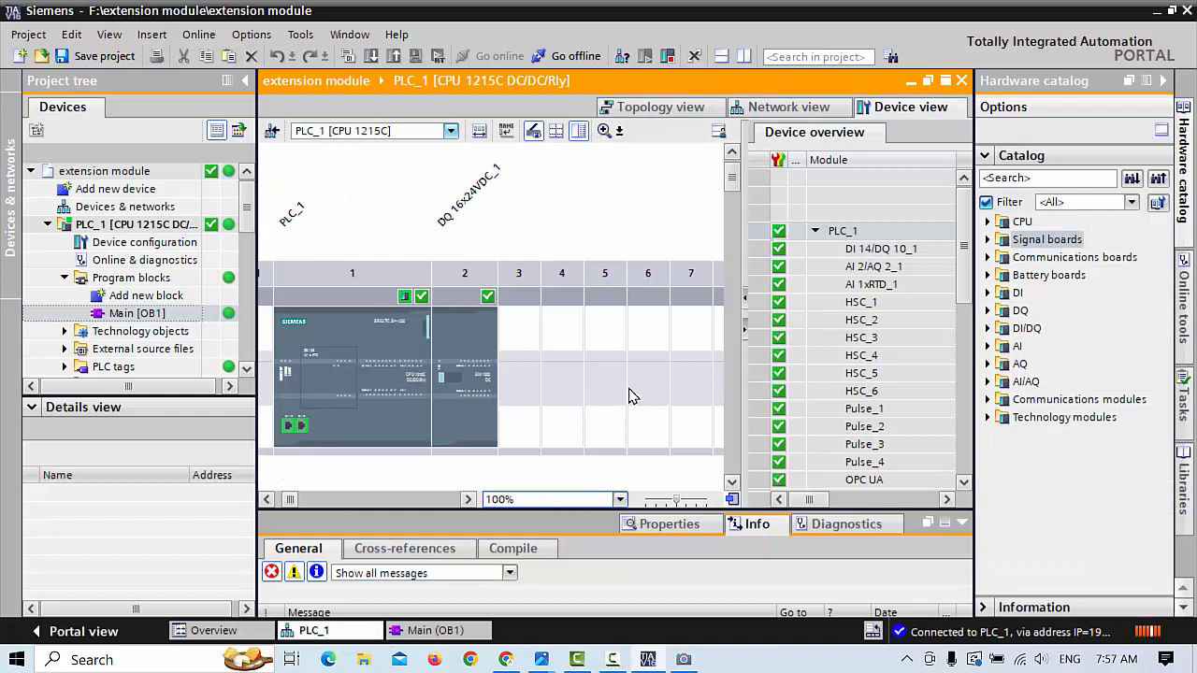
pyautogui.click(683, 500)
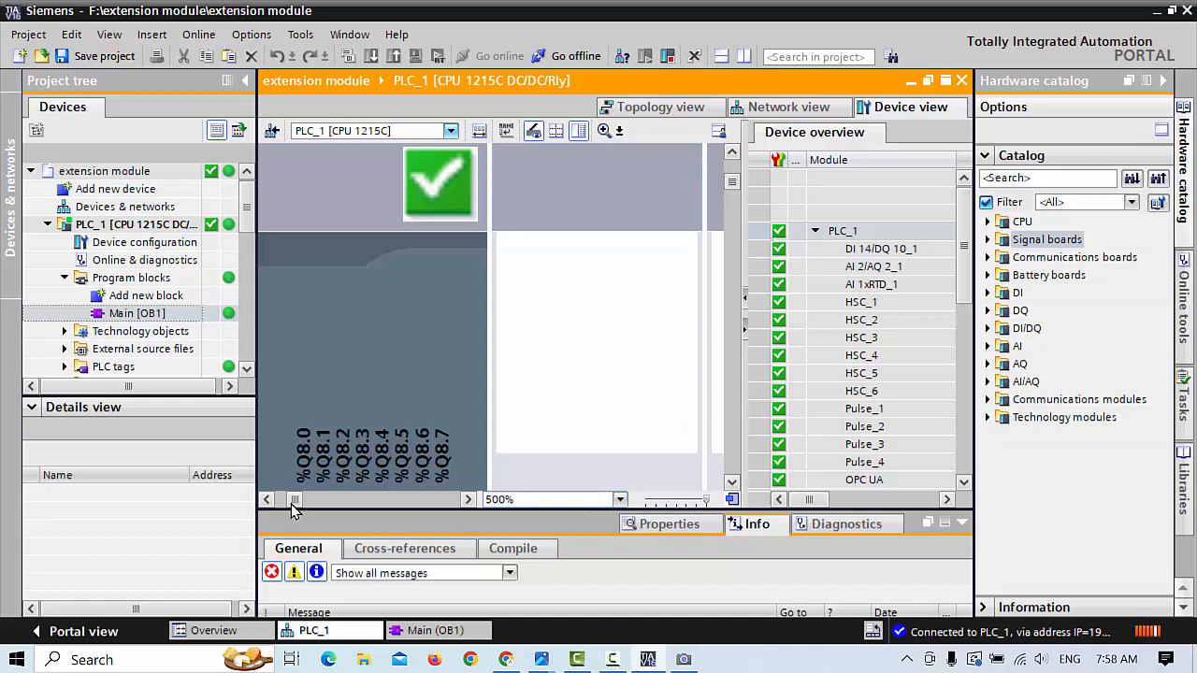
pyautogui.moveTo(291, 504); pyautogui.dragTo(292, 503)
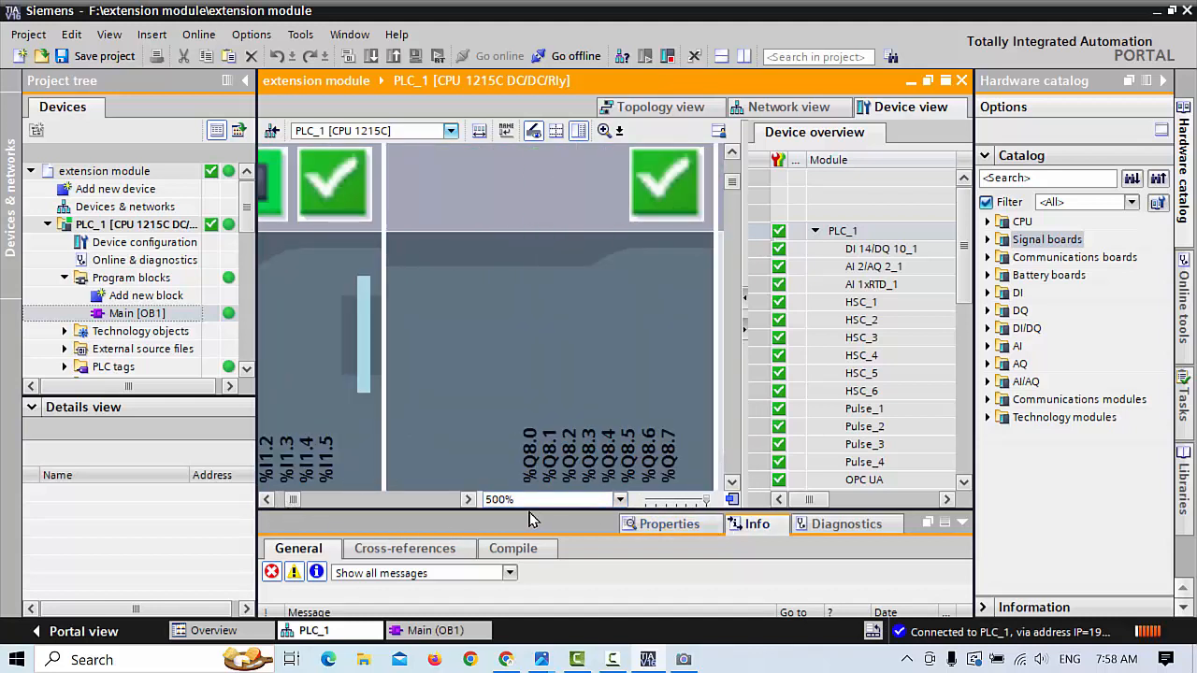
pyautogui.click(469, 500)
pyautogui.click(468, 500)
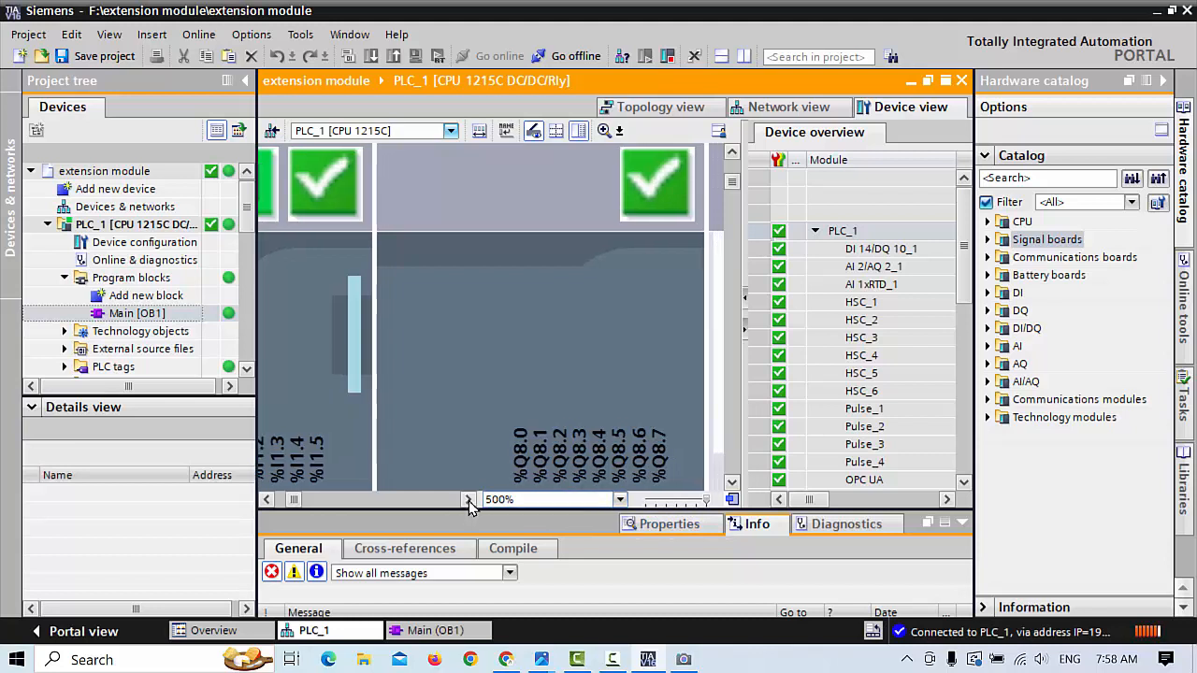
pyautogui.click(468, 500)
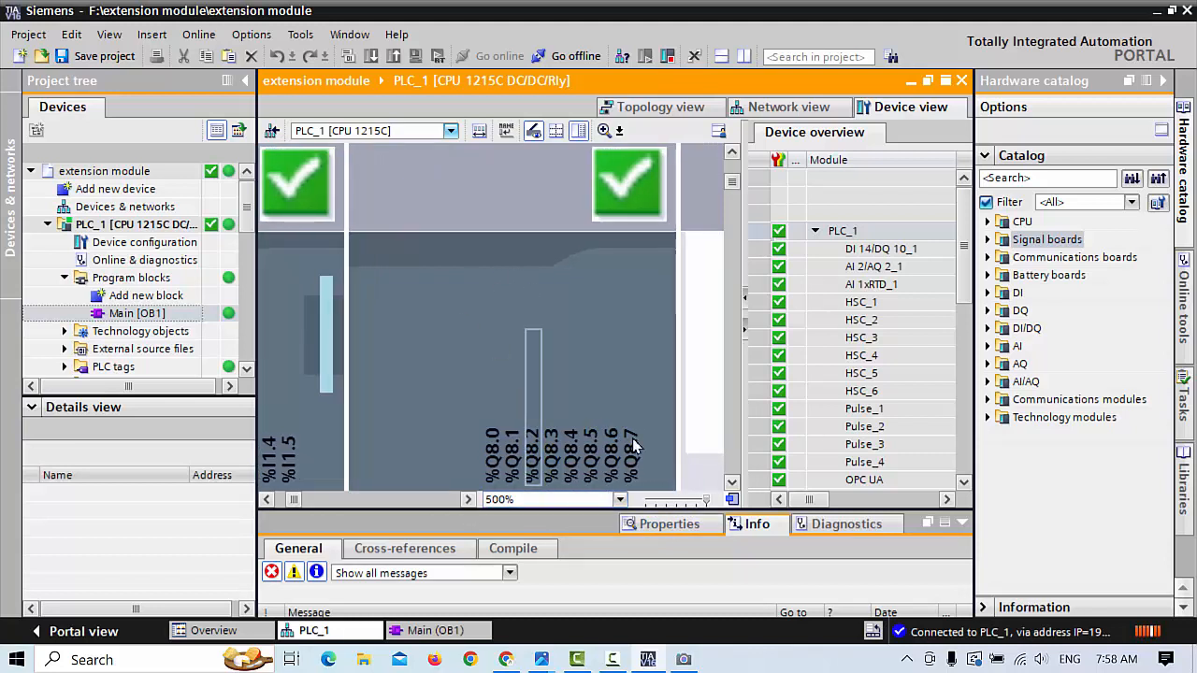
pyautogui.click(732, 481)
pyautogui.click(732, 482)
pyautogui.click(732, 481)
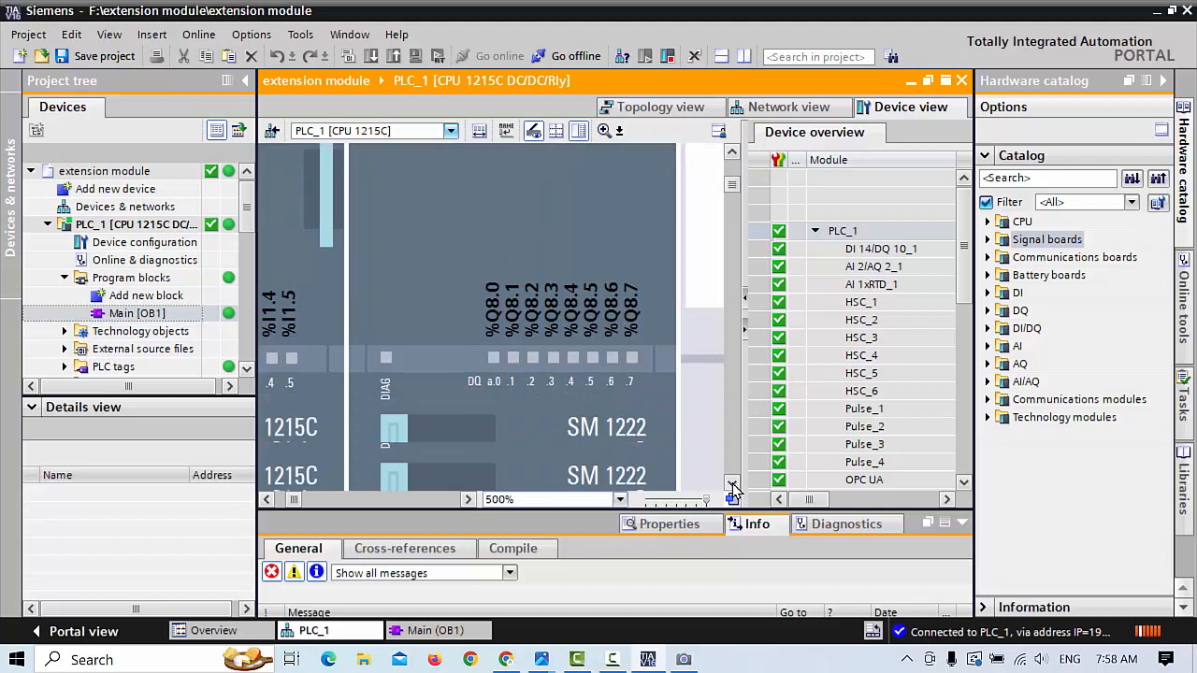
pyautogui.click(732, 481)
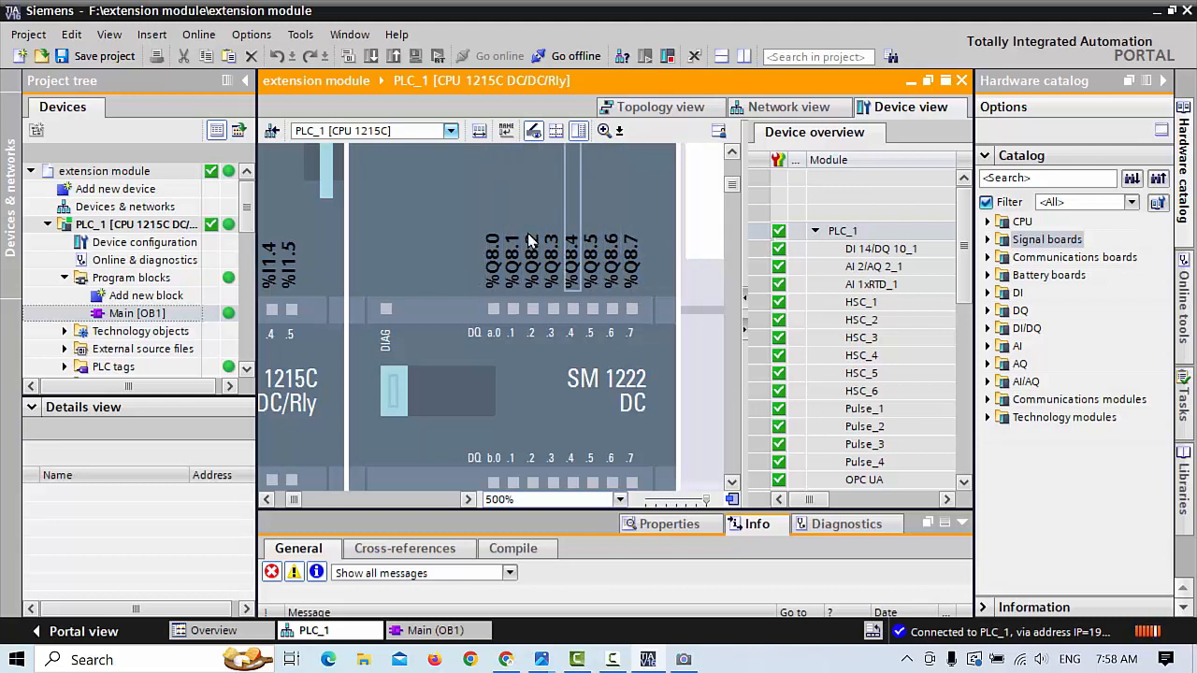
pyautogui.click(732, 482)
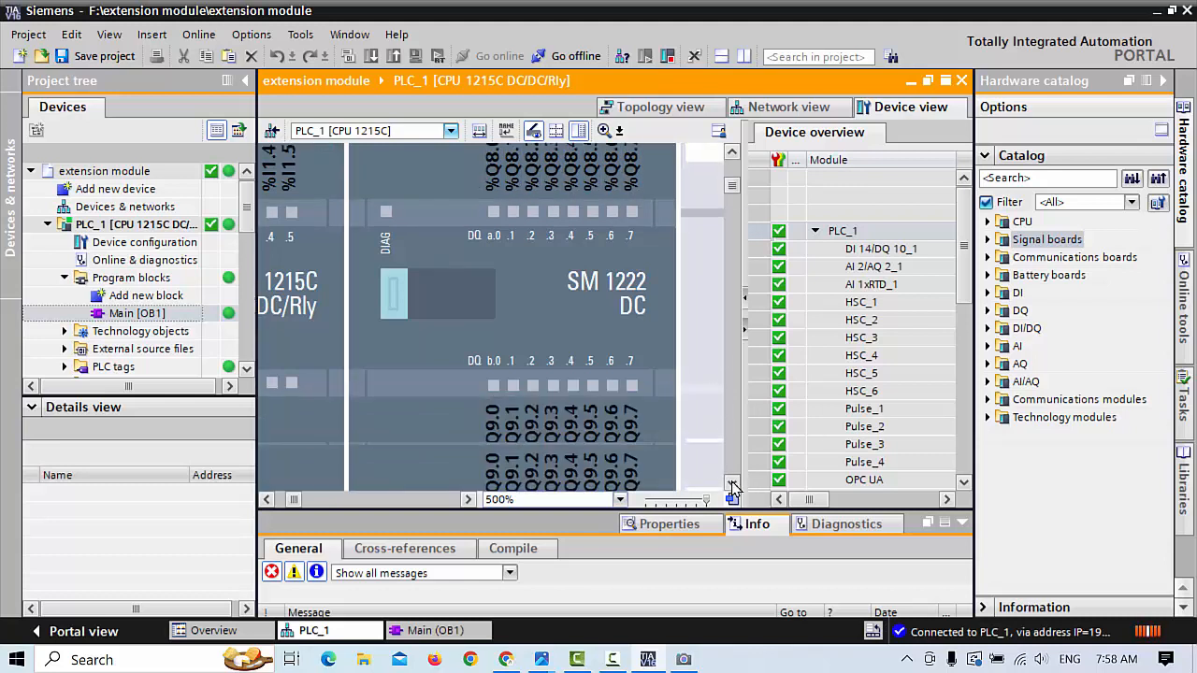
pyautogui.click(732, 482)
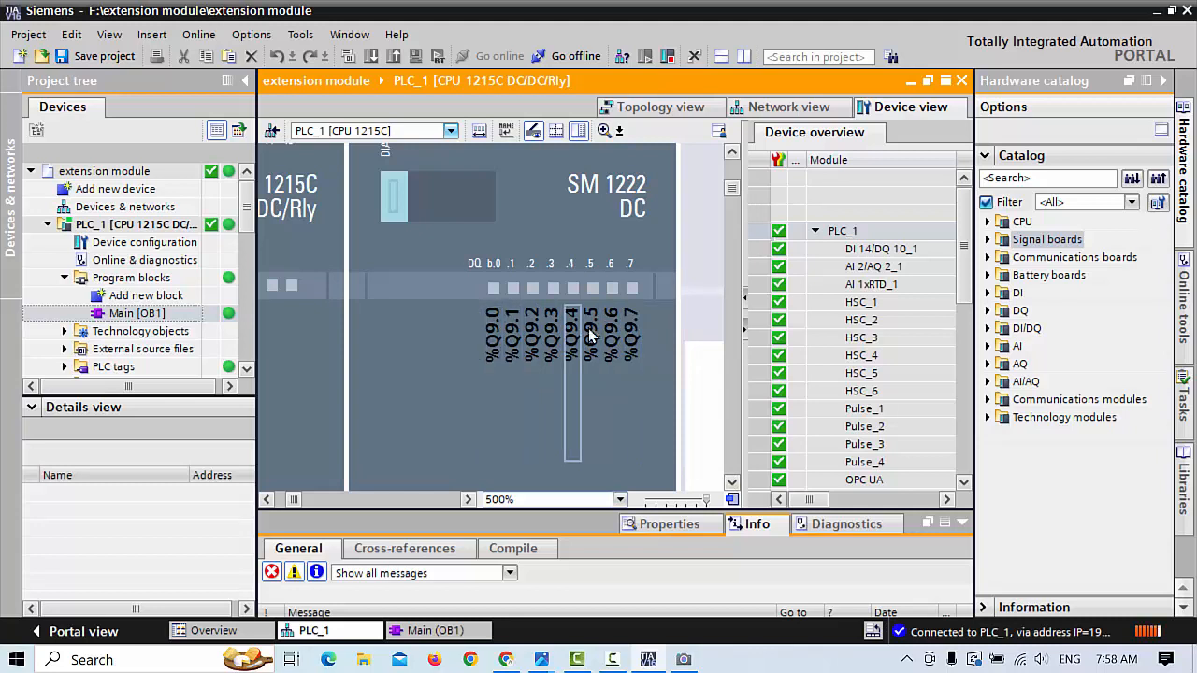
pyautogui.scroll(5, 688, 229)
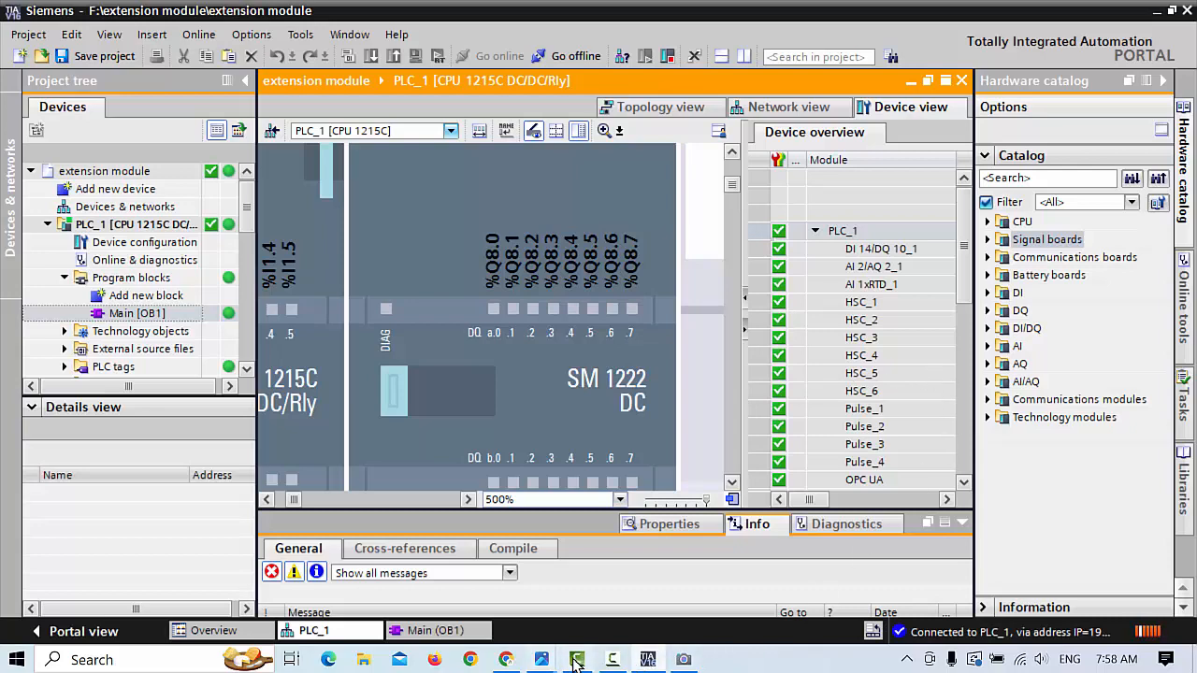
# Check the SM 1222 module's printed label in the photo IMG_20240118_071954.jpg, and minimize the photo
pyautogui.moveTo(542, 660)
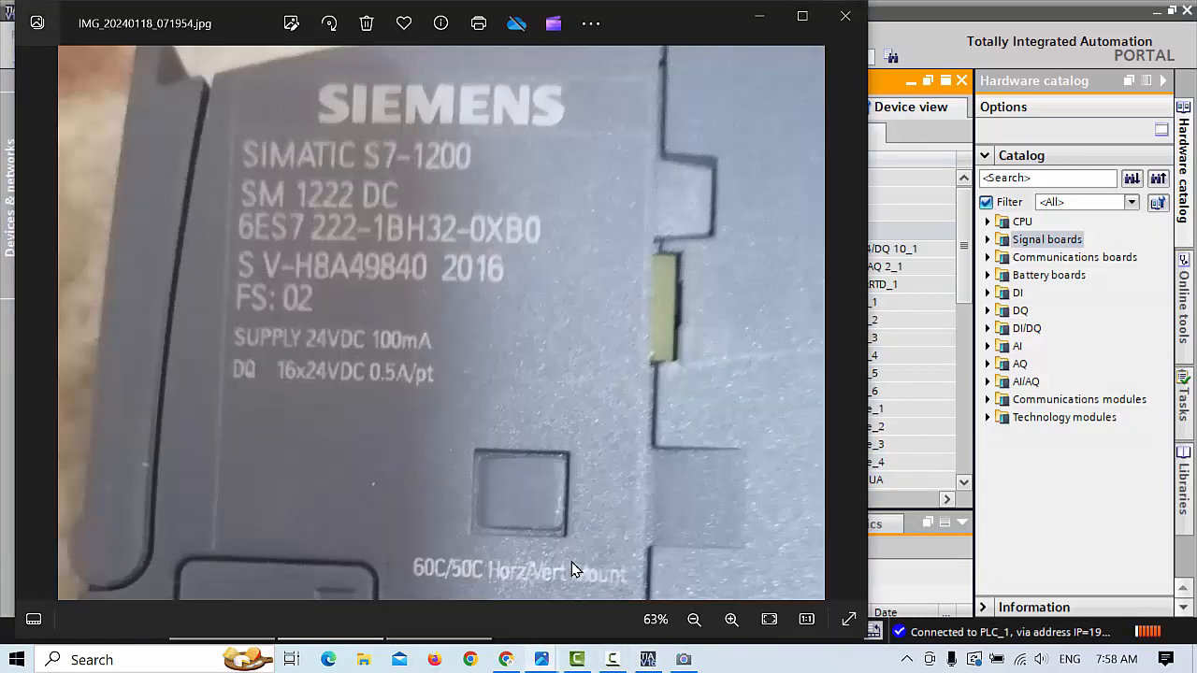
pyautogui.click(572, 570)
pyautogui.click(759, 19)
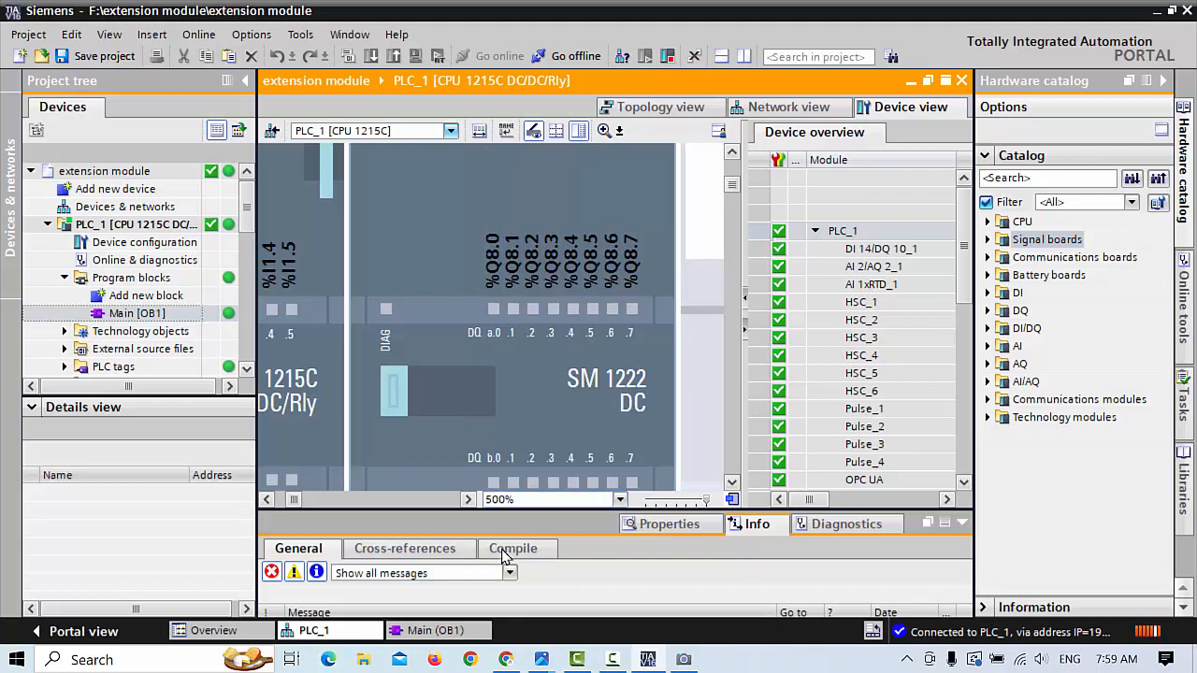
# Turn off monitoring, go offline from PLC_1 and change the output coil's address in Network 1 of Main [OB1] to Q8.0
pyautogui.click(430, 630)
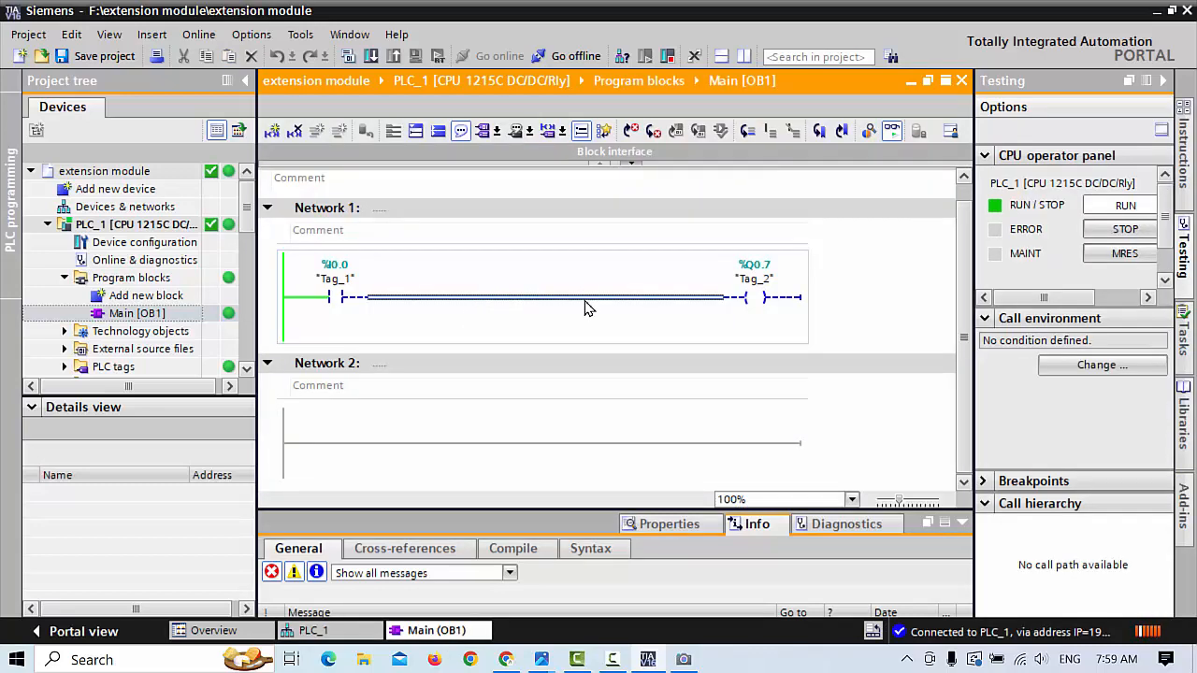
pyautogui.click(755, 277)
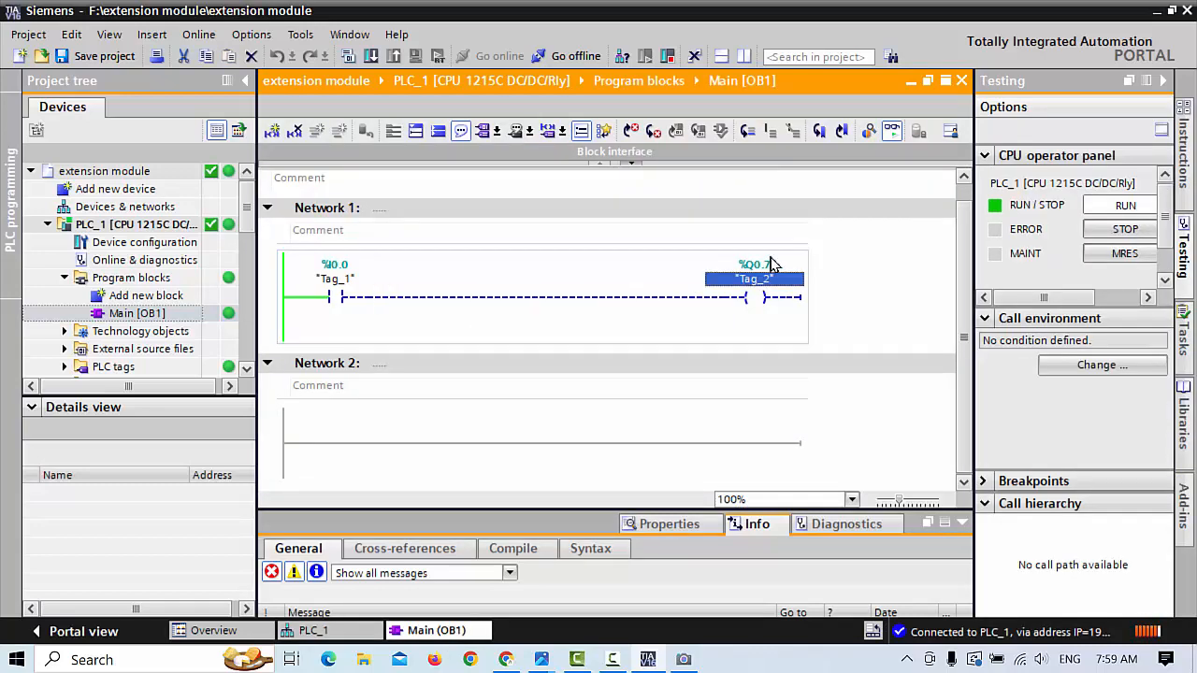
pyautogui.click(892, 130)
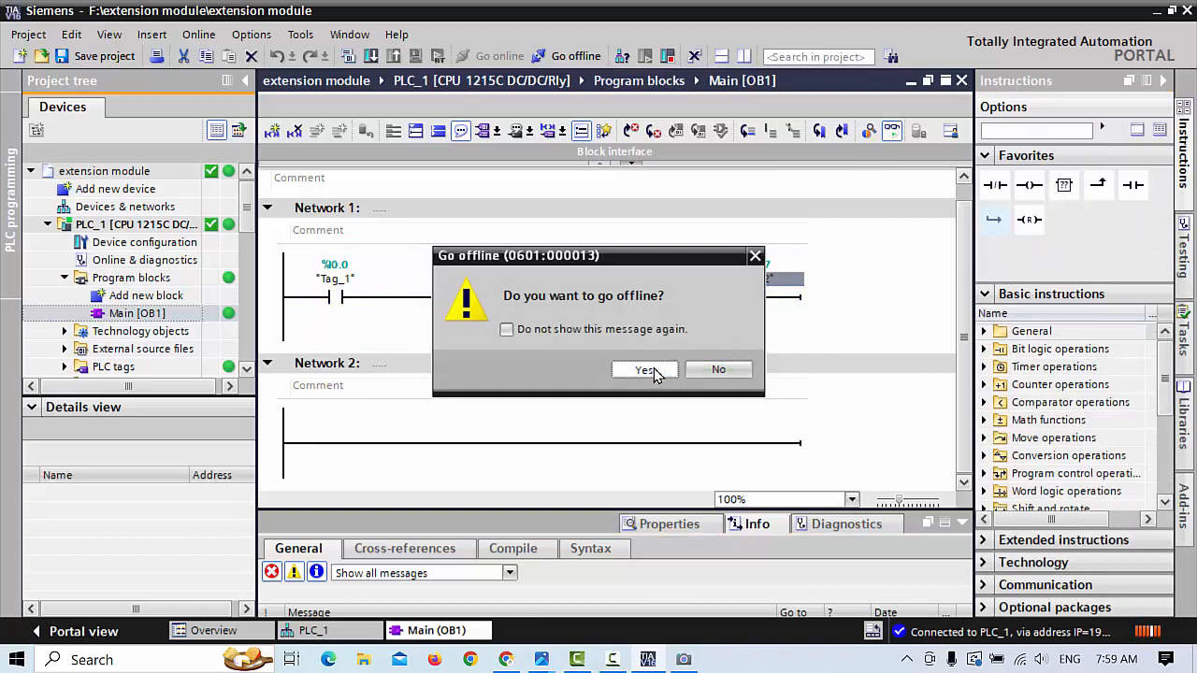
pyautogui.click(655, 373)
pyautogui.click(765, 278)
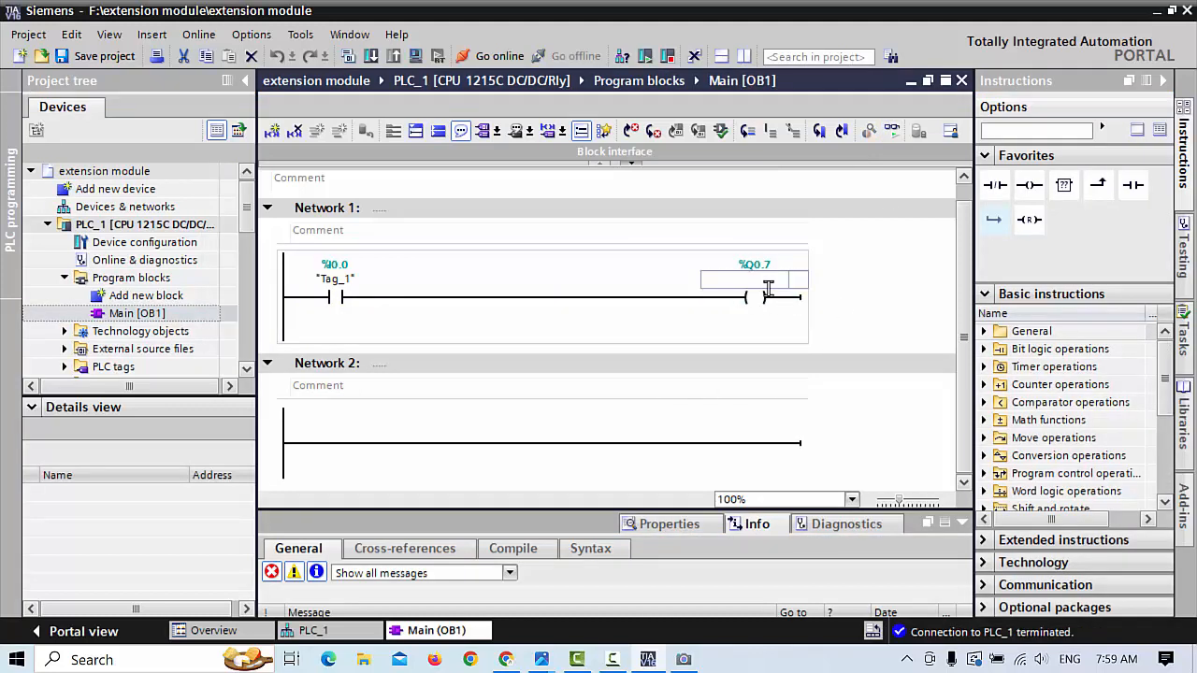
pyautogui.write('Q8.0')
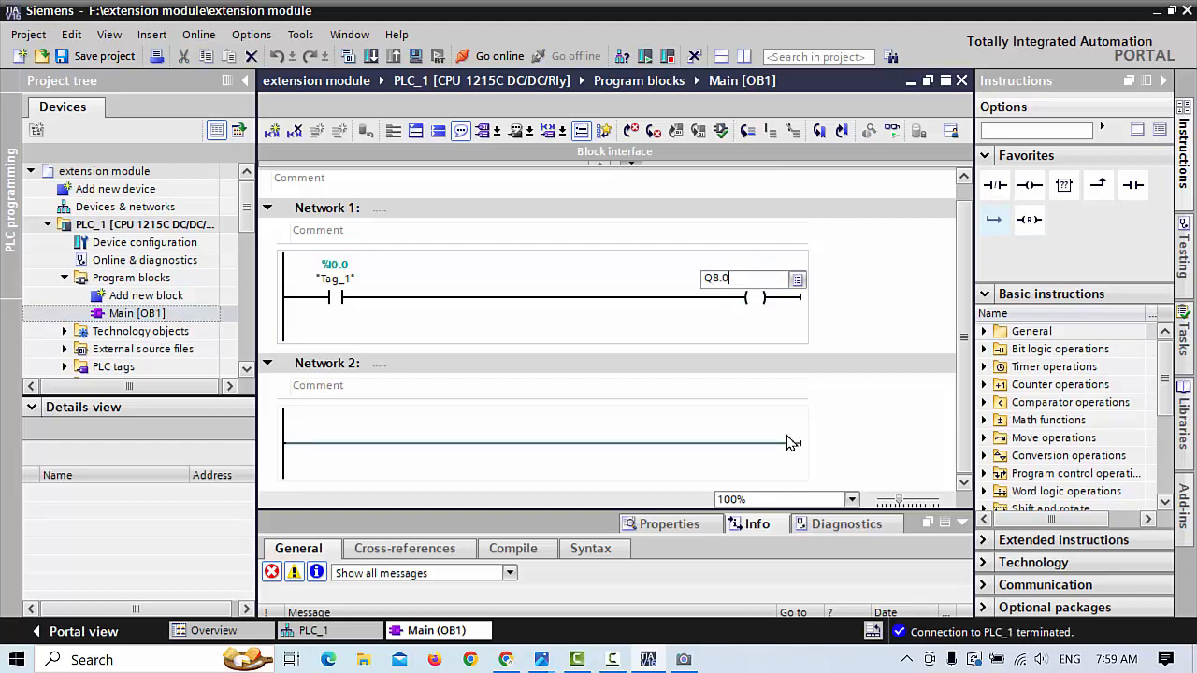
pyautogui.press('Return')
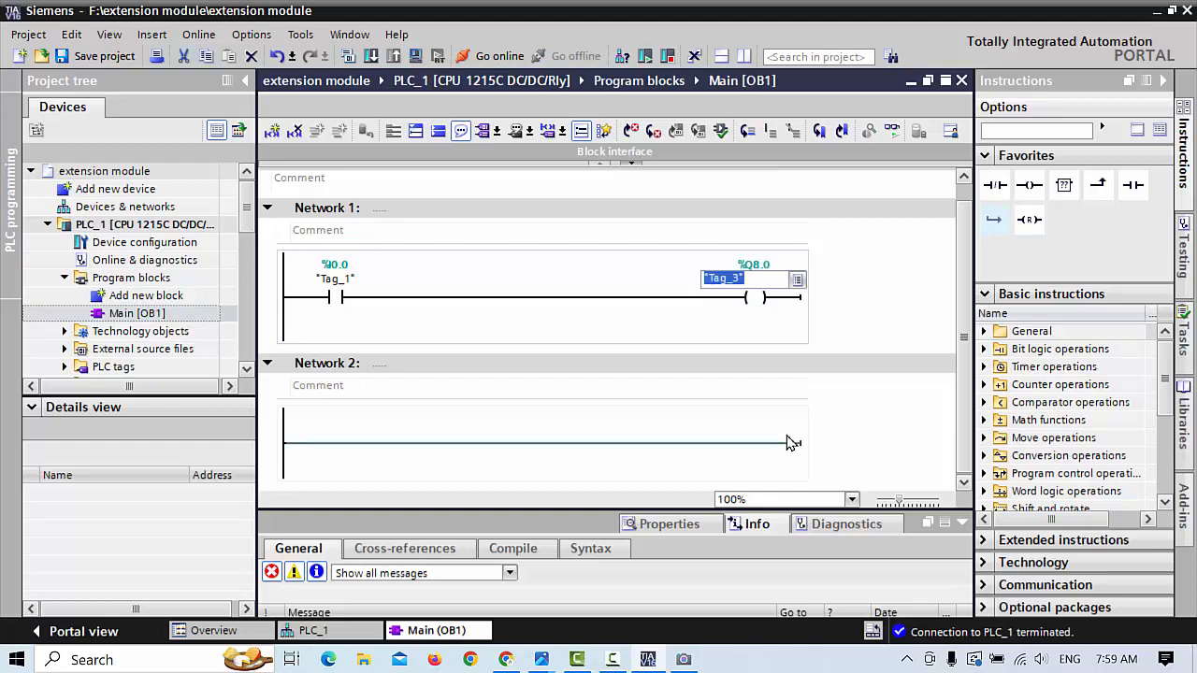
pyautogui.click(601, 299)
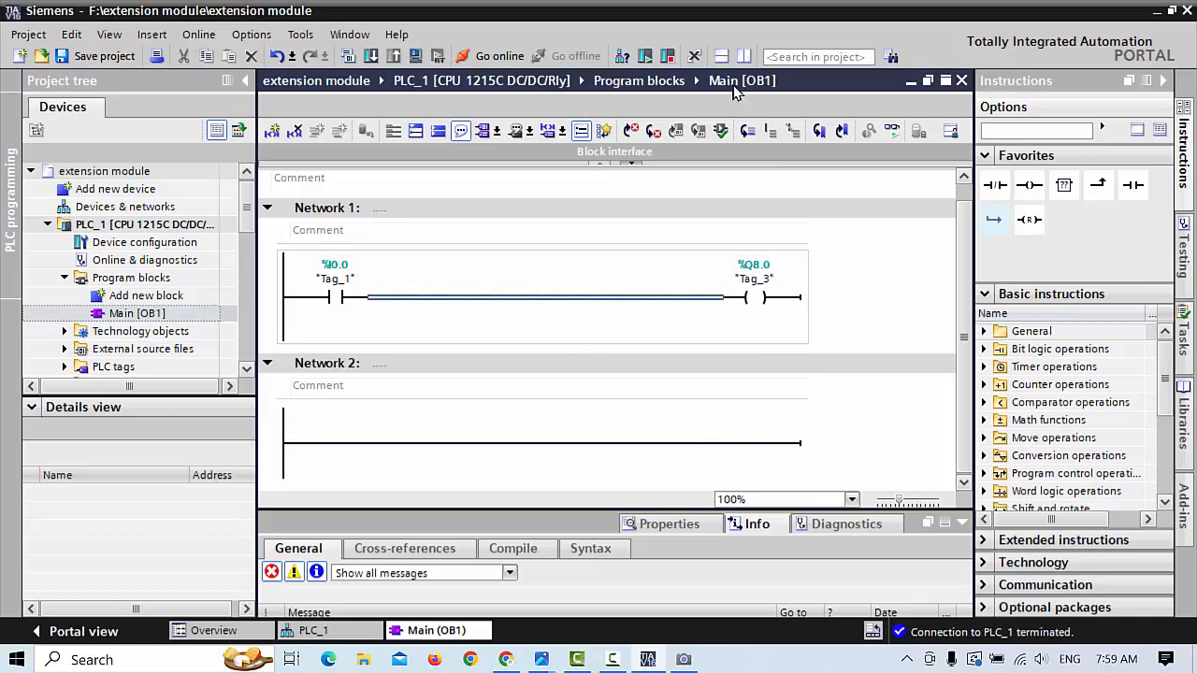
# Download the modified Main [OB1] program to PLC_1 and turn on monitoring for the block
pyautogui.click(371, 56)
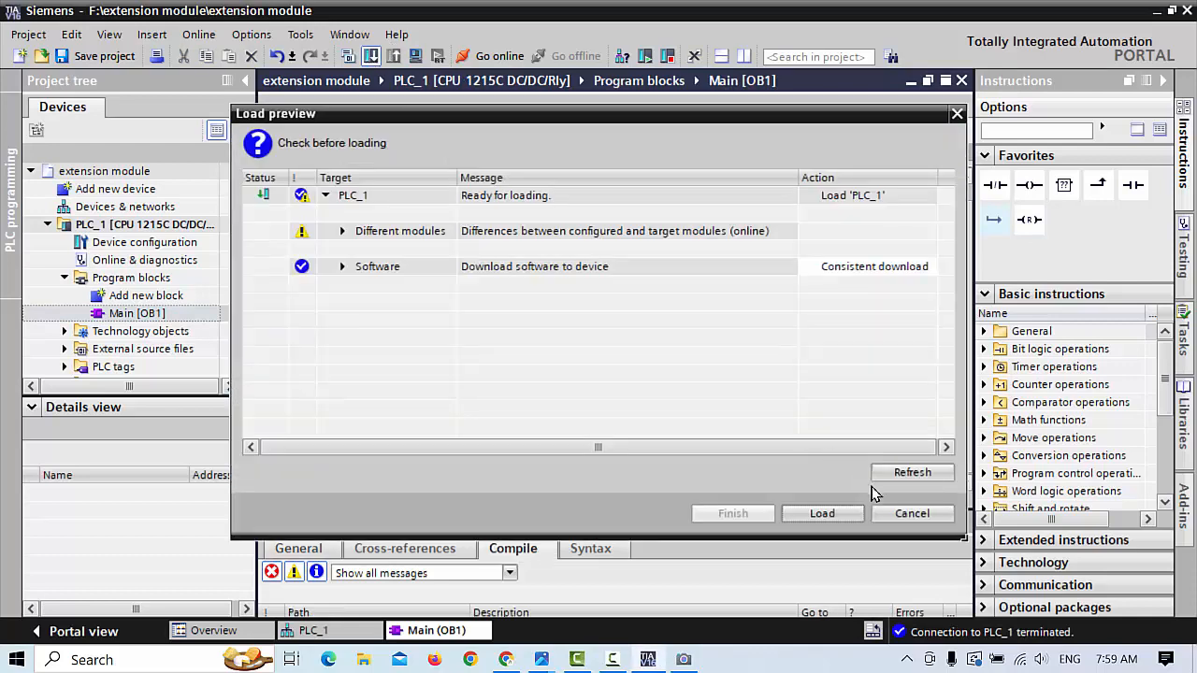
pyautogui.click(822, 513)
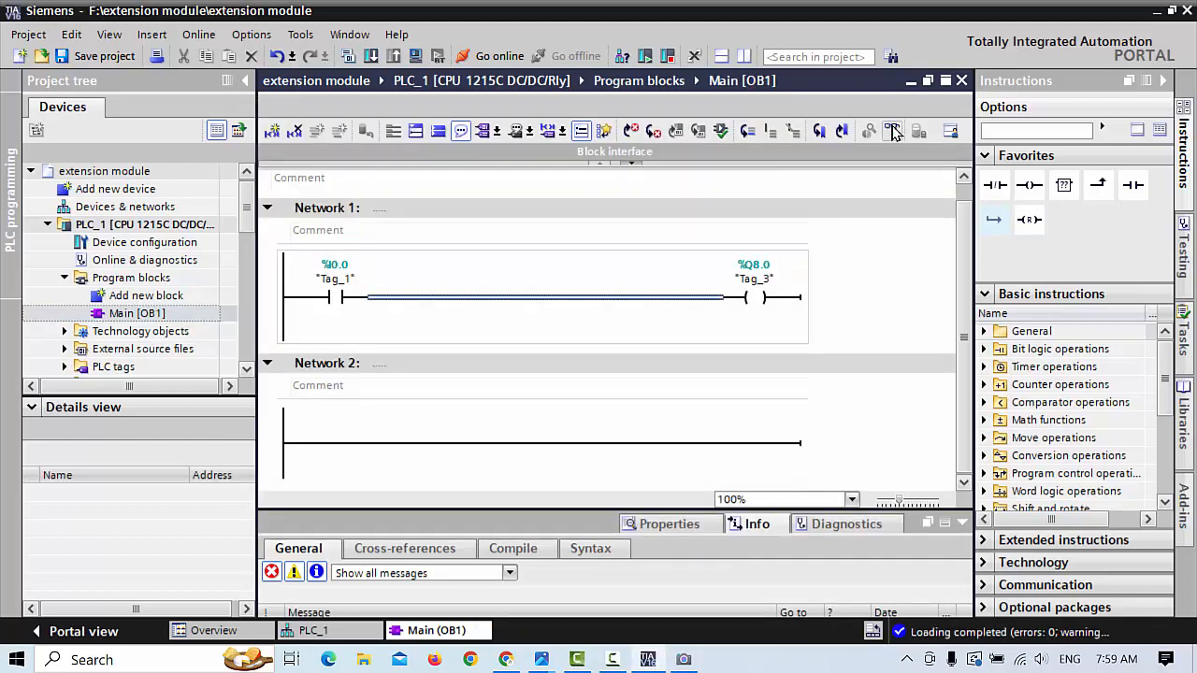
pyautogui.click(892, 130)
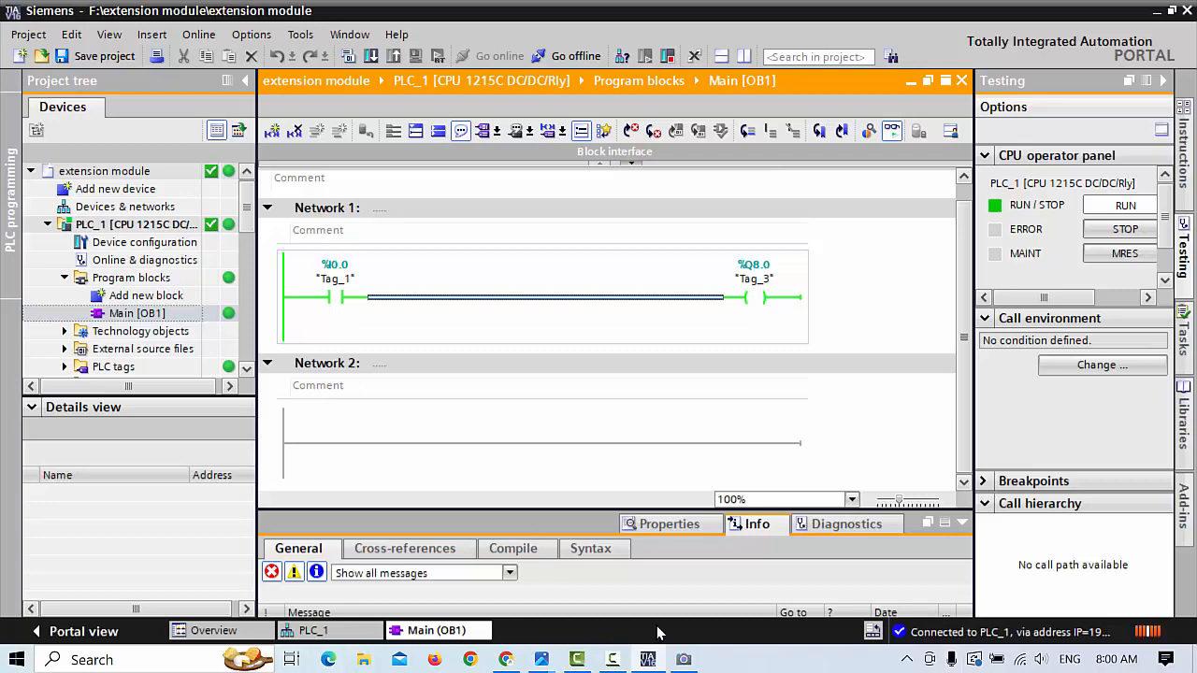
# Switch to the Camera app and place its window below Network 1 to watch the output module while %I0.0 is switched
pyautogui.click(683, 659)
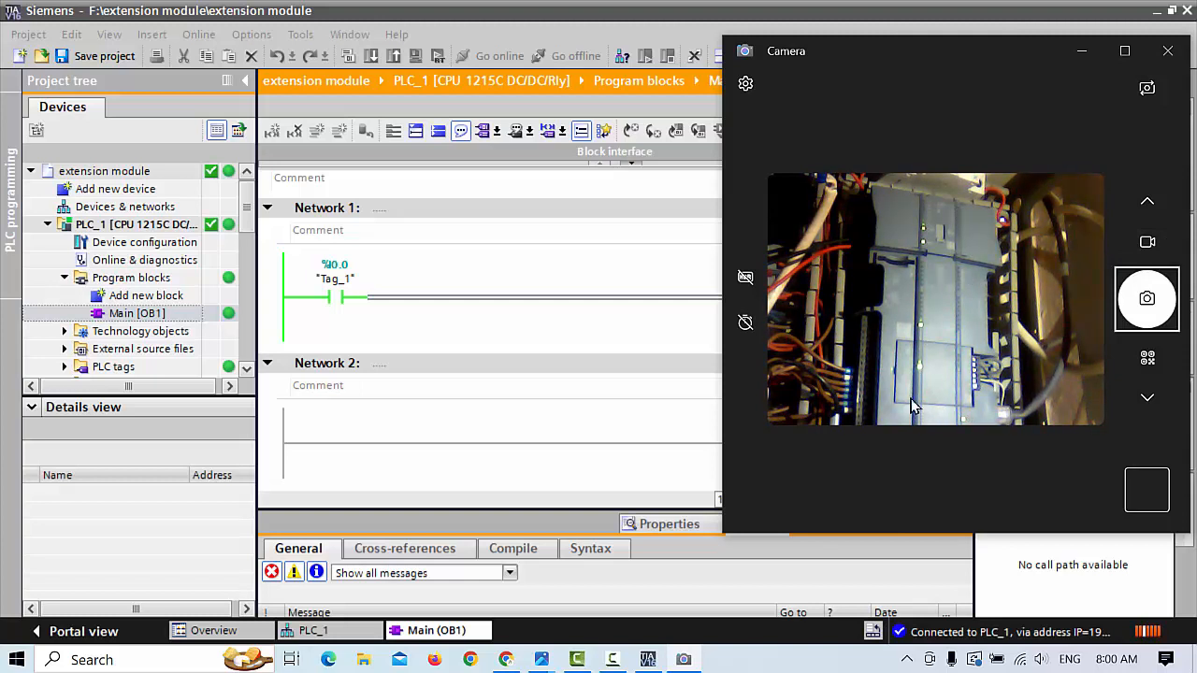
pyautogui.moveTo(959, 52); pyautogui.dragTo(876, 383)
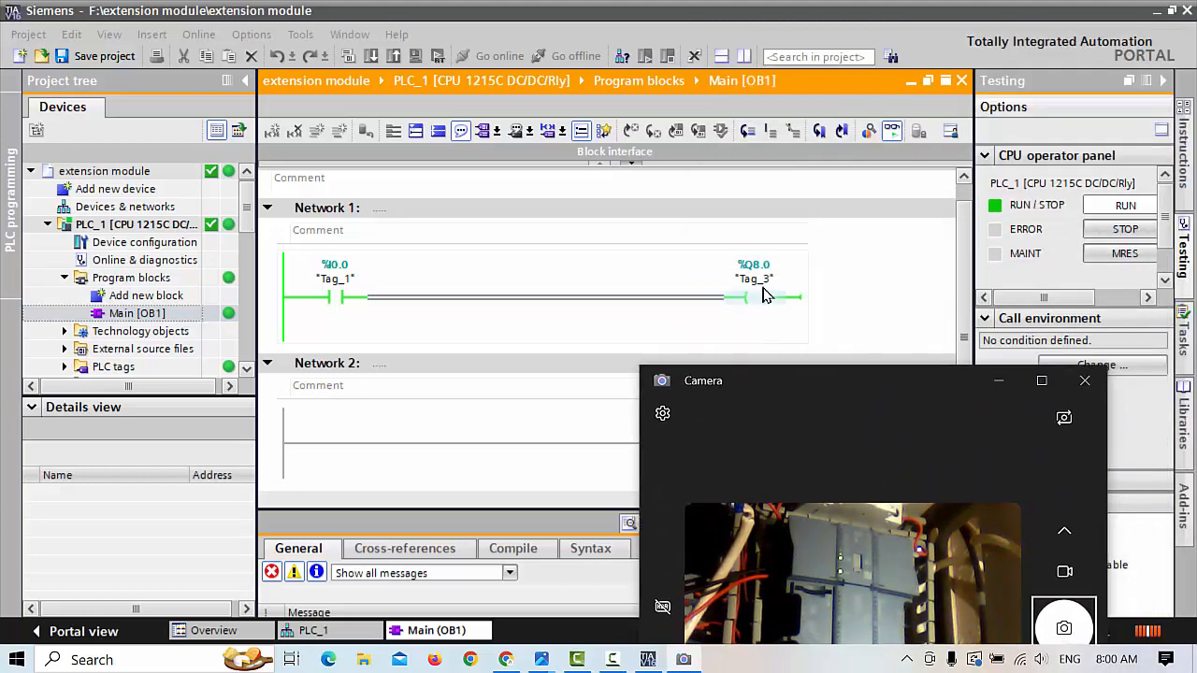
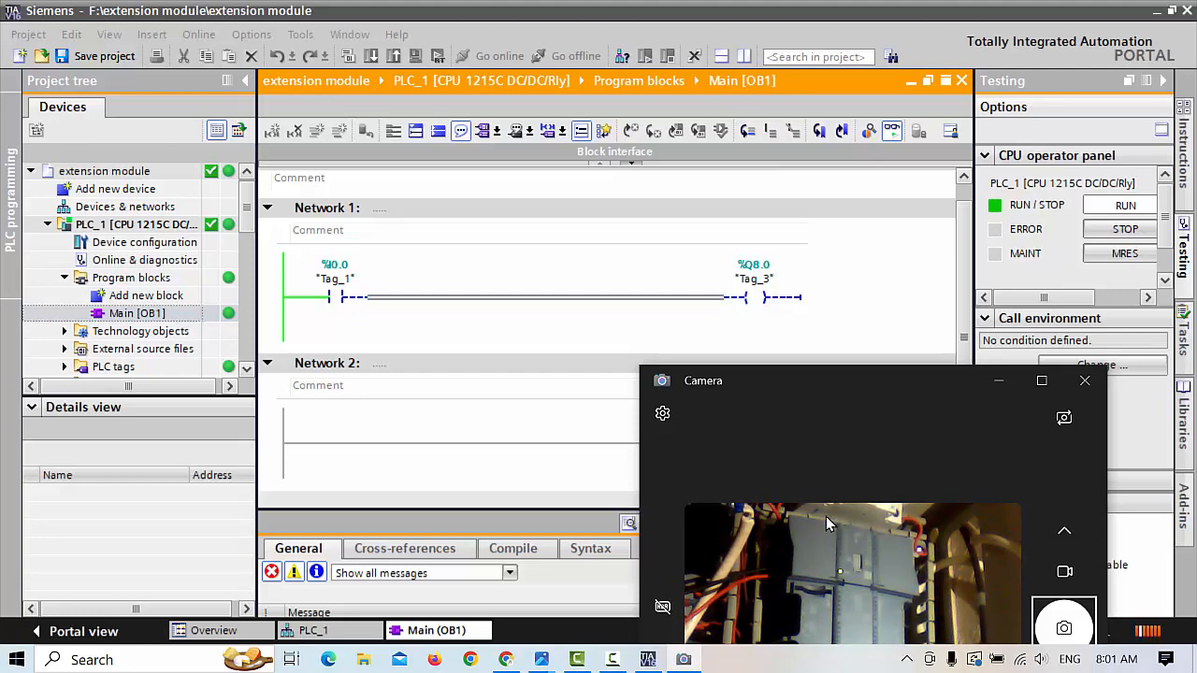
pyautogui.click(999, 381)
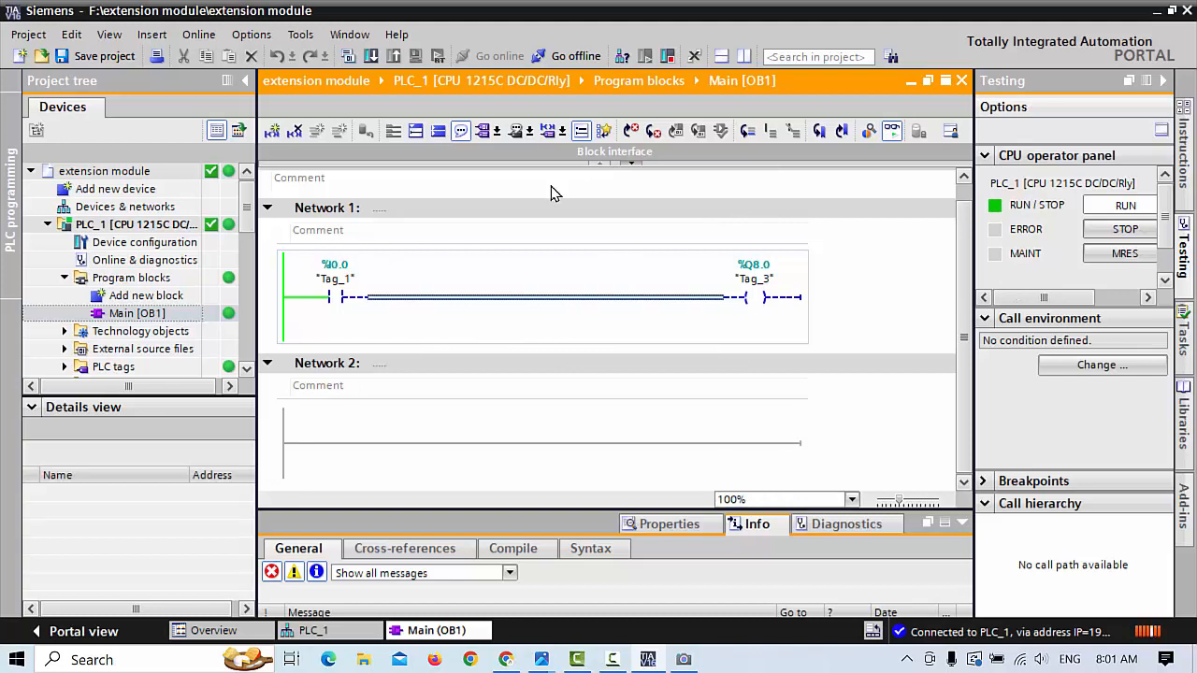
# Turn off monitoring for Main [OB1] and go offline from PLC_1
pyautogui.click(895, 129)
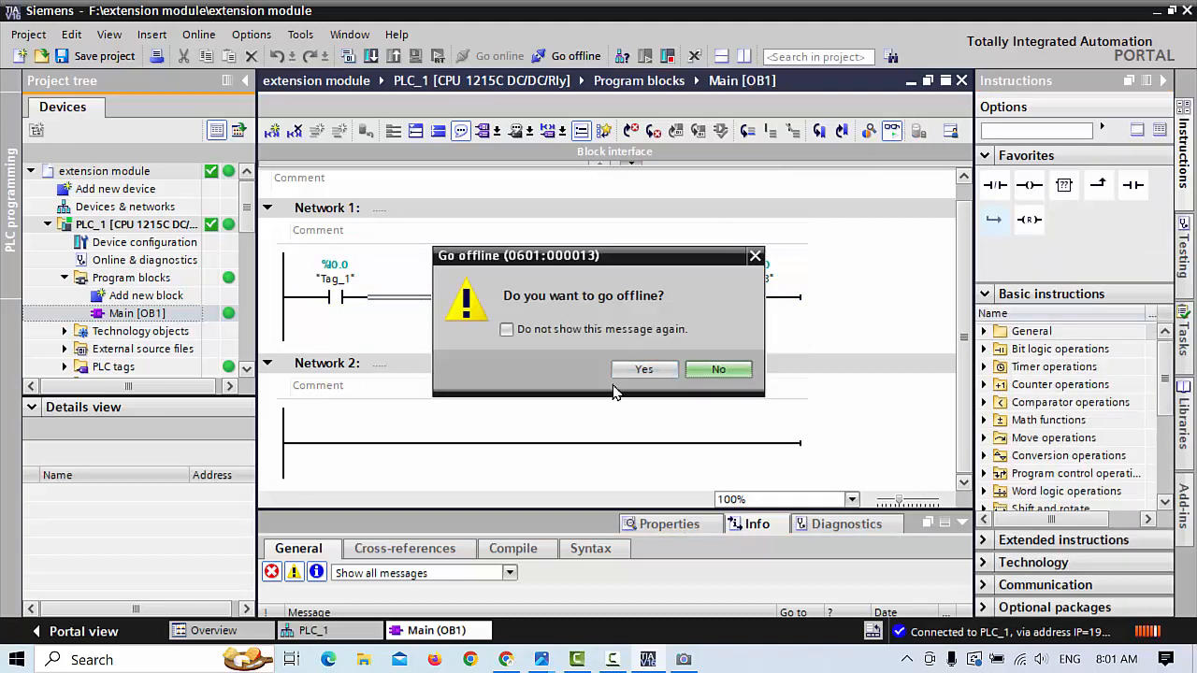
pyautogui.click(643, 369)
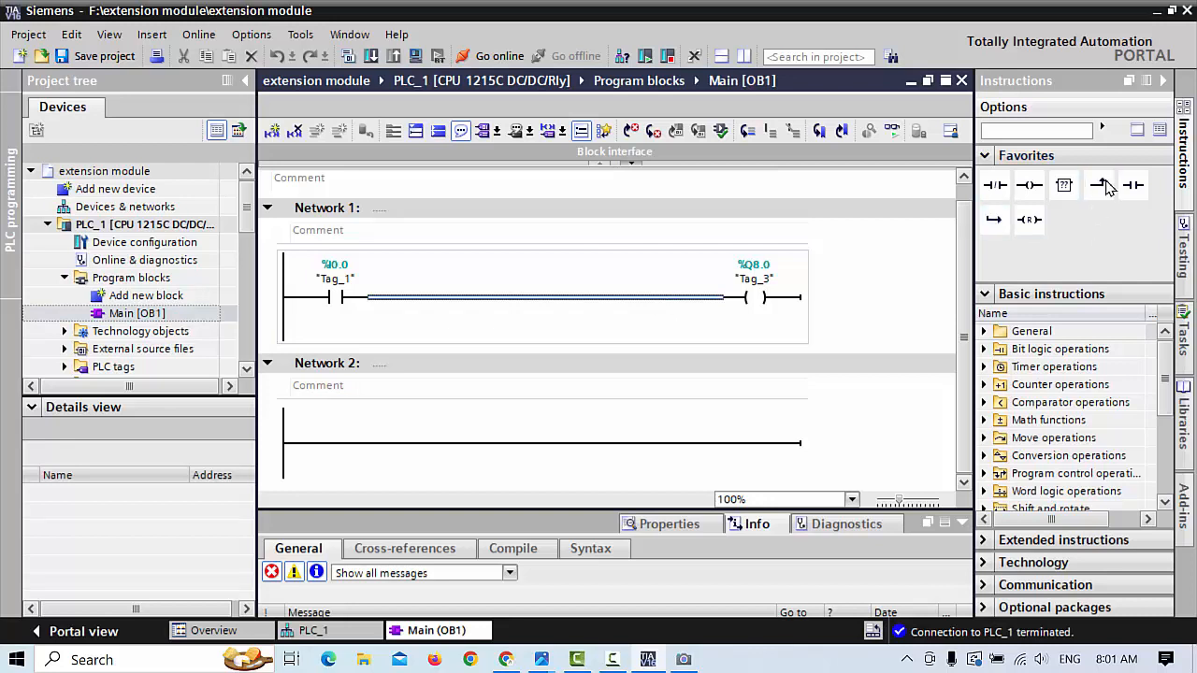
# Open a branch after the %I0.0 contact in Network 1 and add an output coil on it with the address Q9.0
pyautogui.click(996, 226)
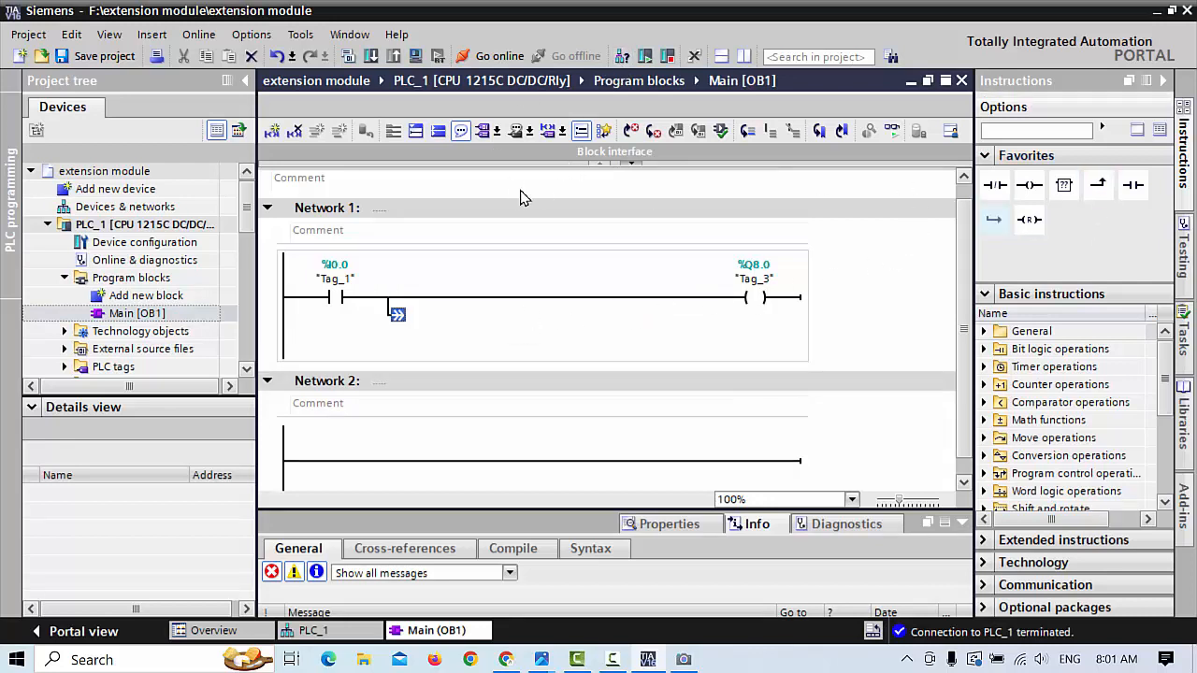
pyautogui.click(352, 635)
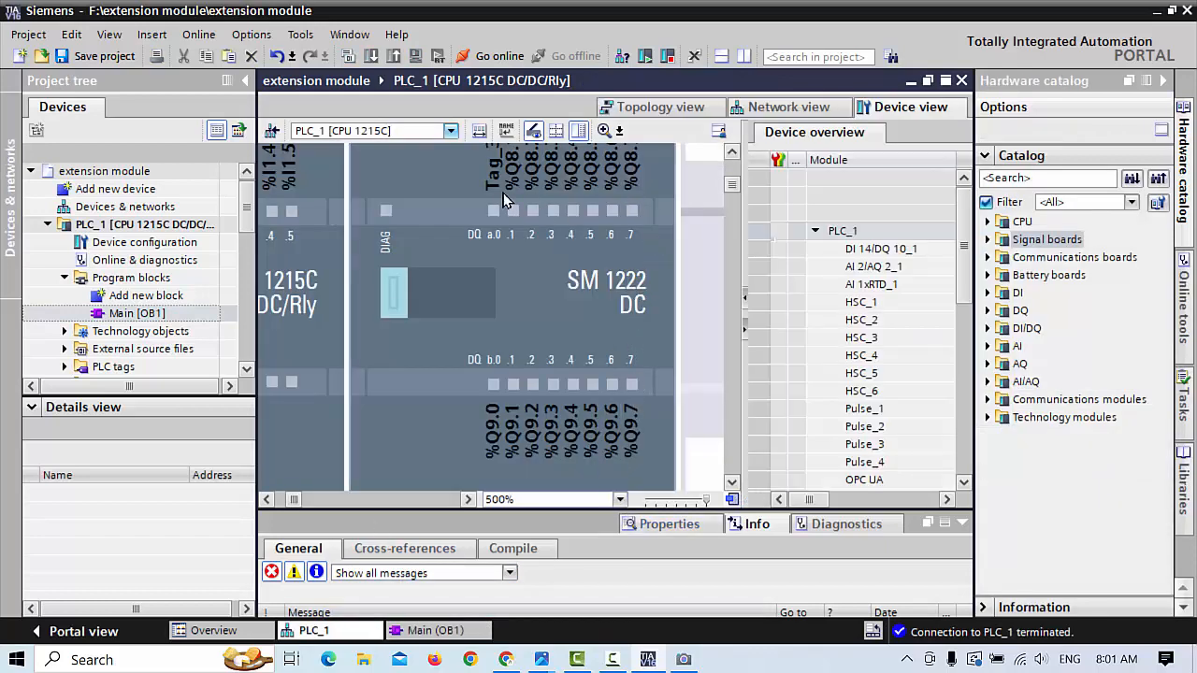
pyautogui.click(735, 153)
pyautogui.click(735, 153)
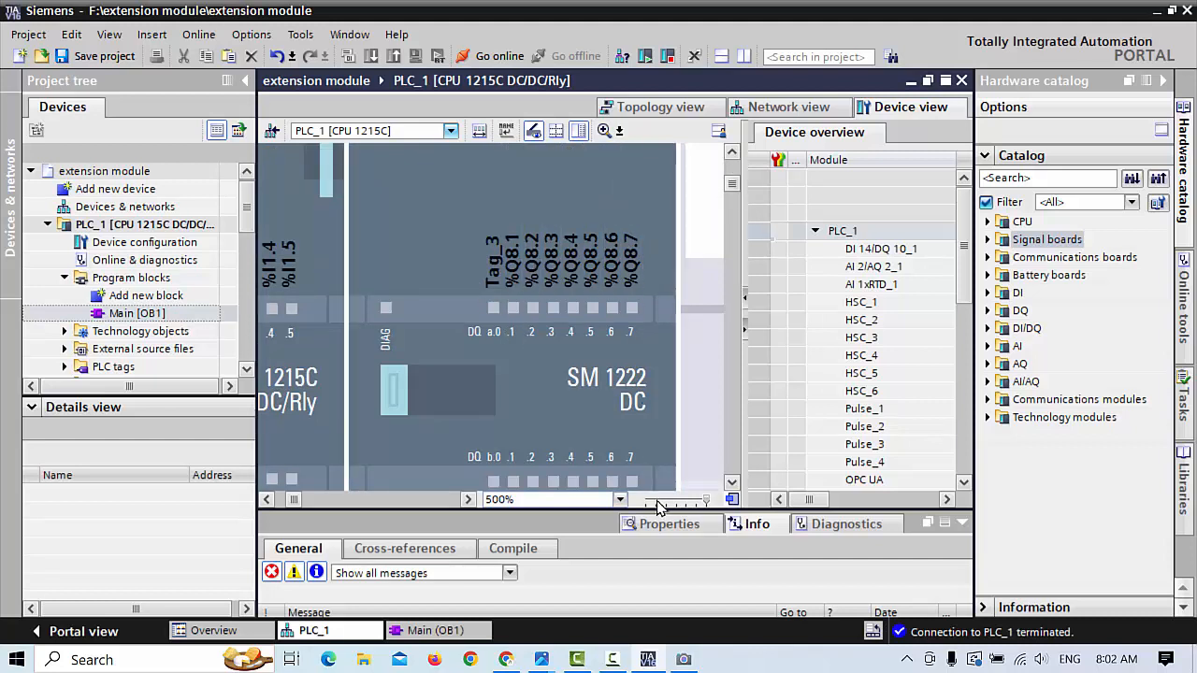
pyautogui.click(731, 483)
pyautogui.click(731, 482)
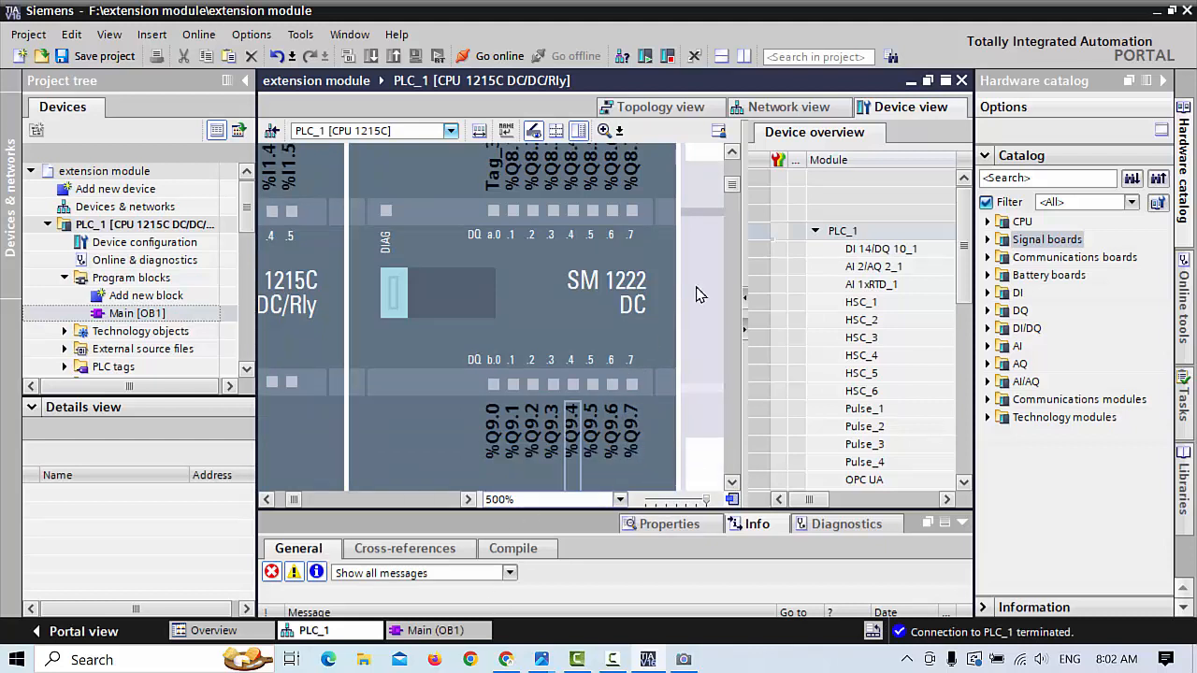
pyautogui.click(416, 630)
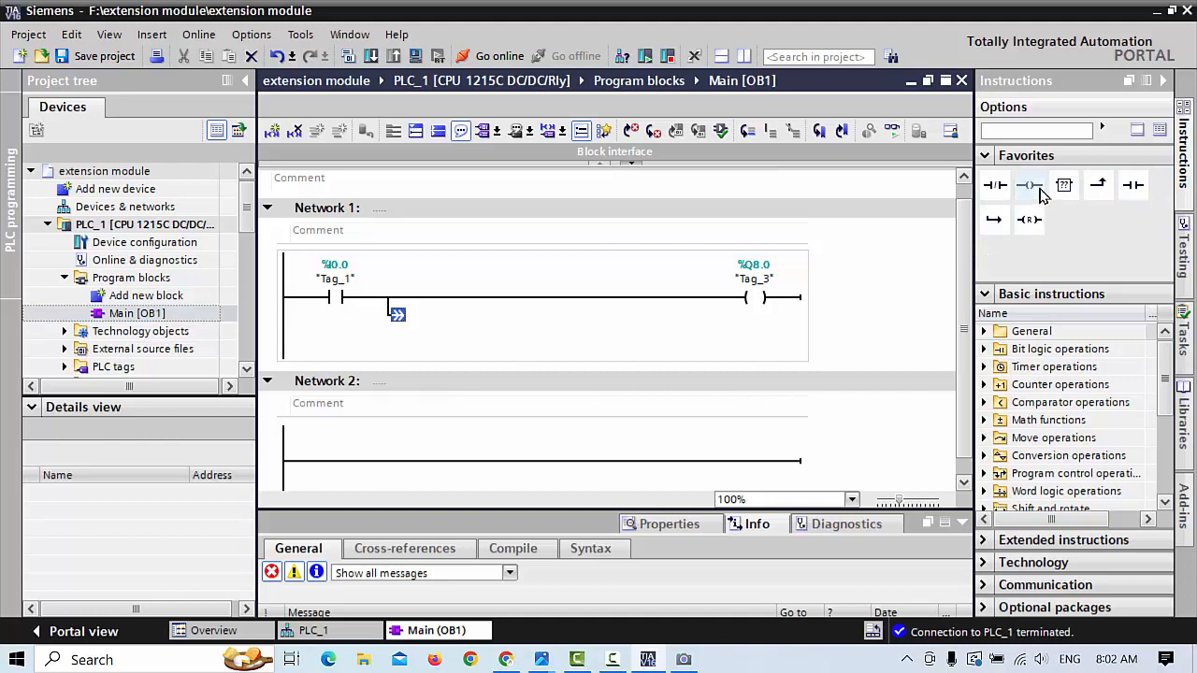
pyautogui.moveTo(1040, 194); pyautogui.dragTo(397, 314)
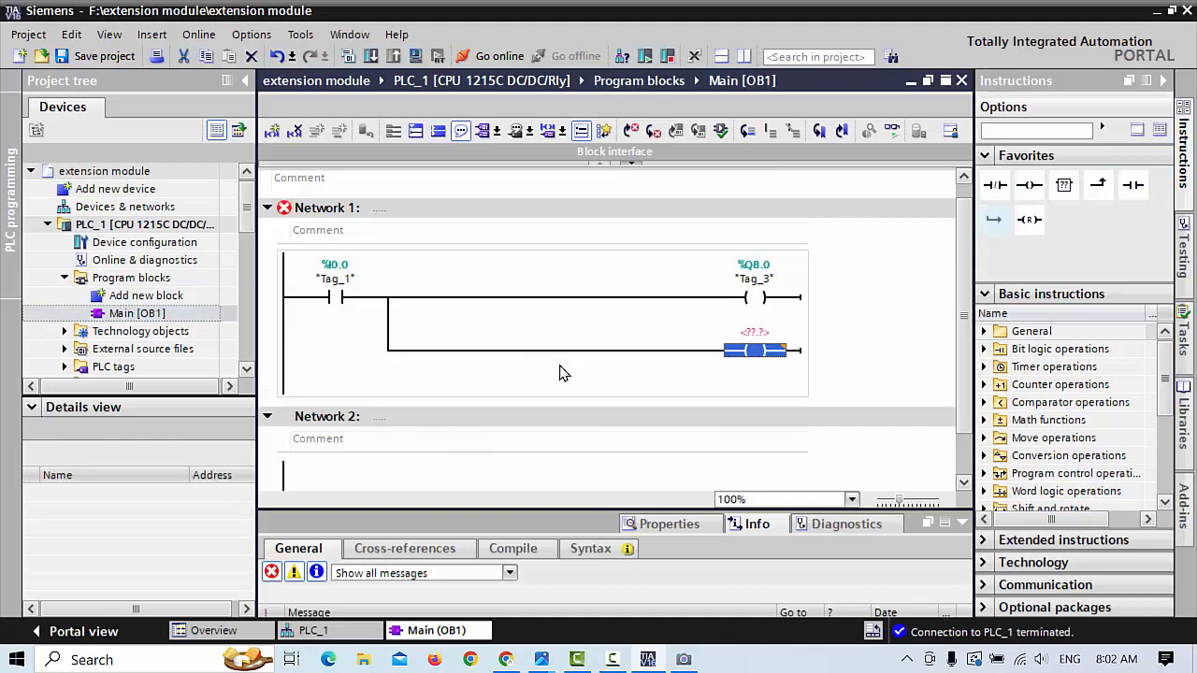
pyautogui.write('Q9')
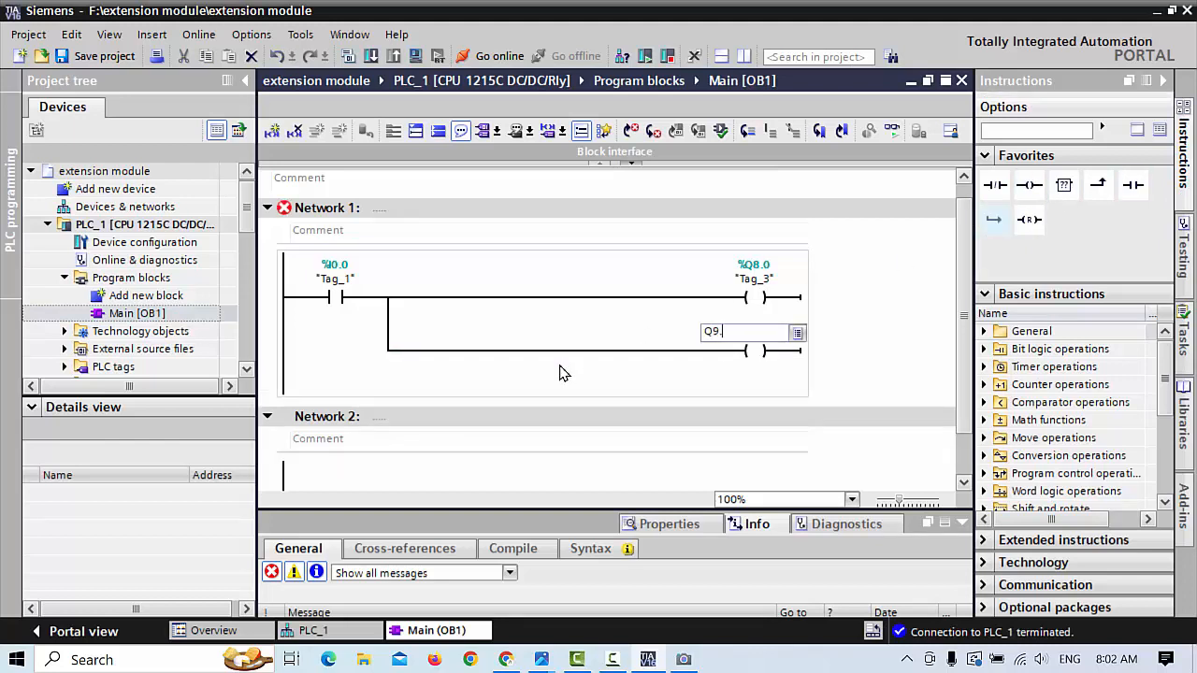
pyautogui.press('Return')
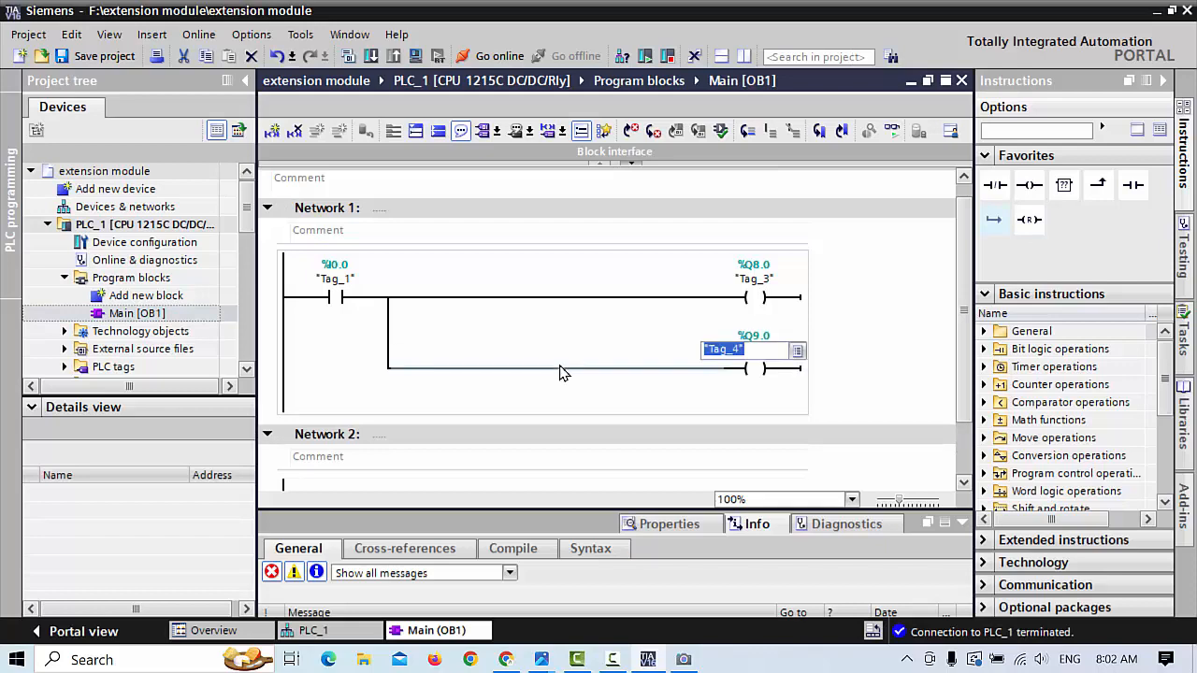
# Download the modified Main [OB1] program to PLC_1 and turn on monitoring for the block
pyautogui.click(371, 55)
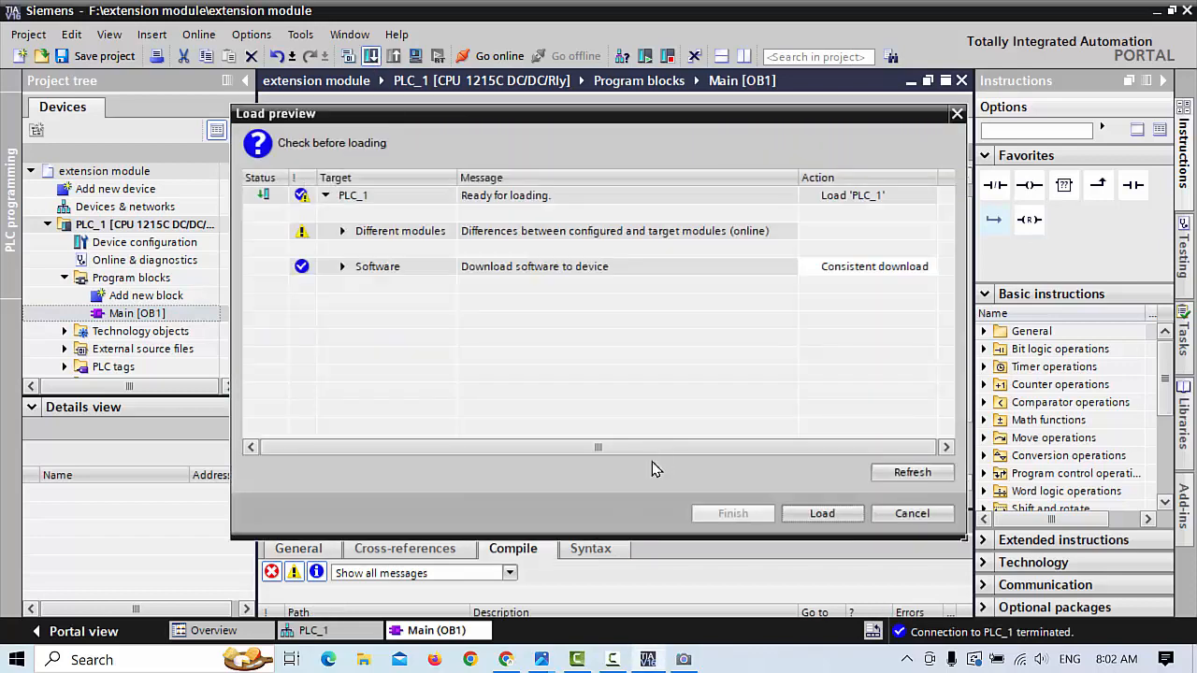
pyautogui.click(813, 511)
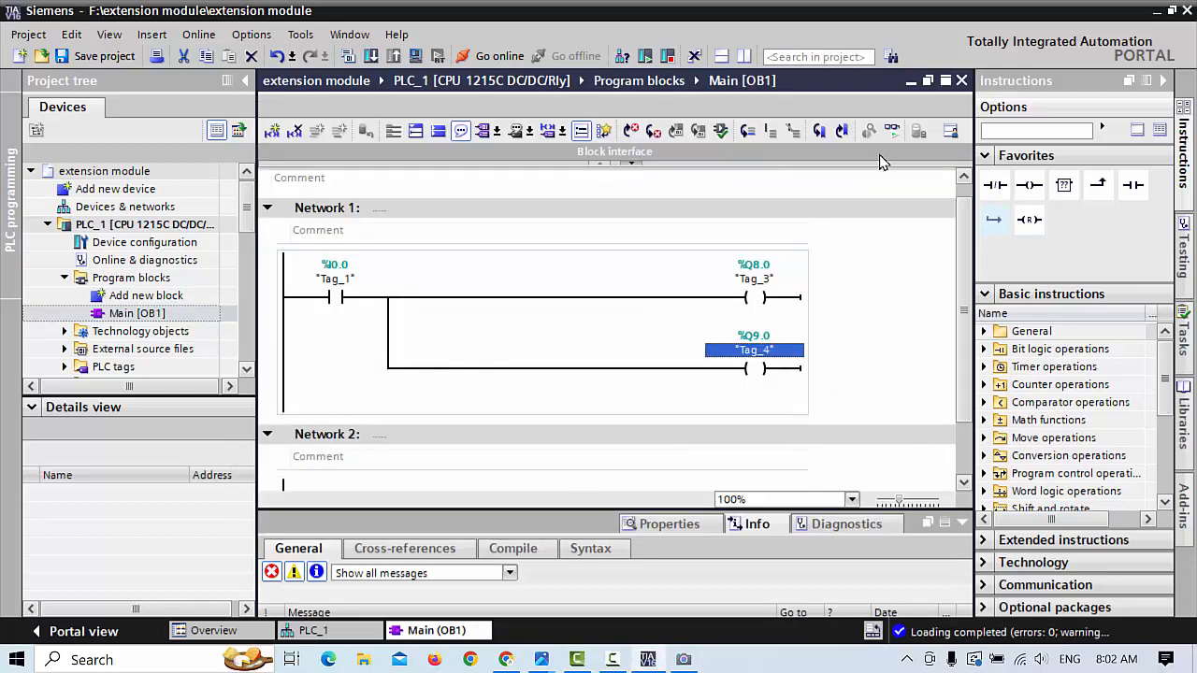
pyautogui.click(891, 130)
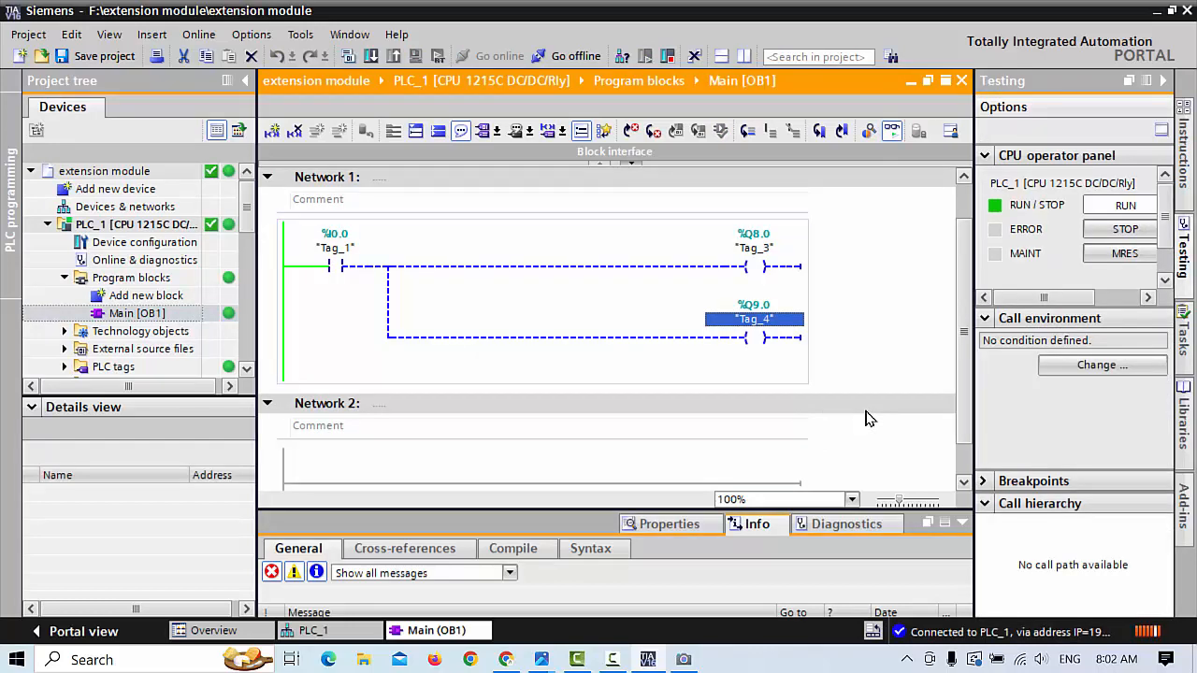
# Switch to the Camera app to watch the extension module's outputs while %I0.0 is switched, and minimize its window
pyautogui.click(683, 659)
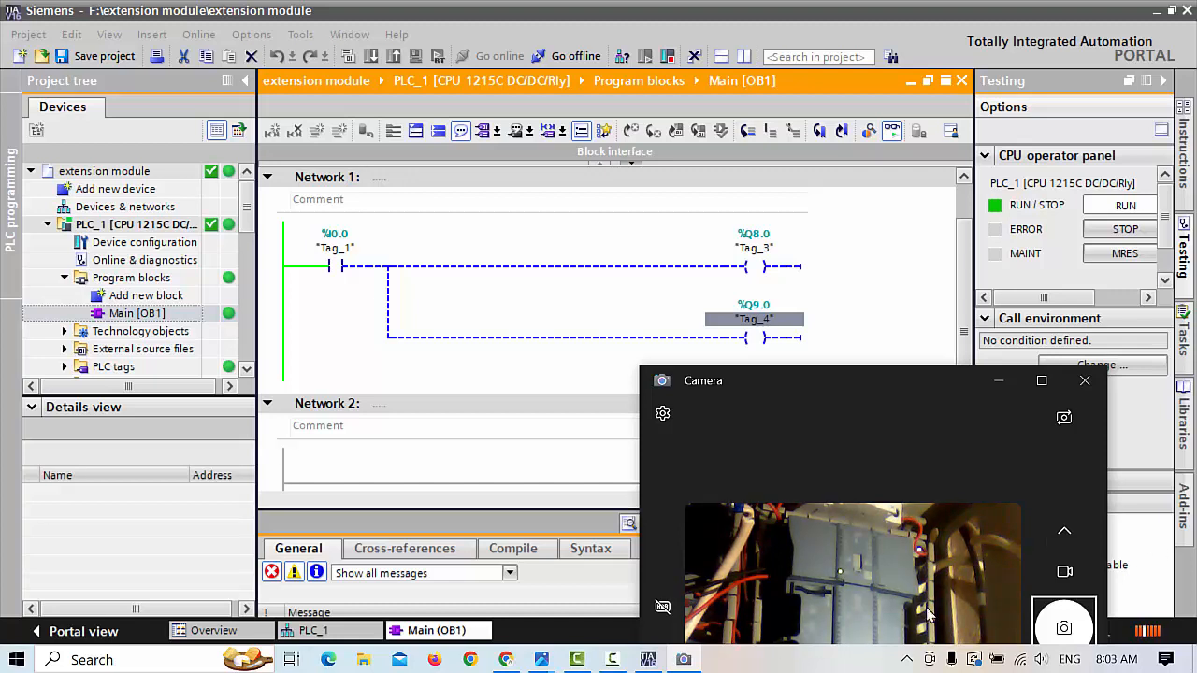
pyautogui.click(998, 380)
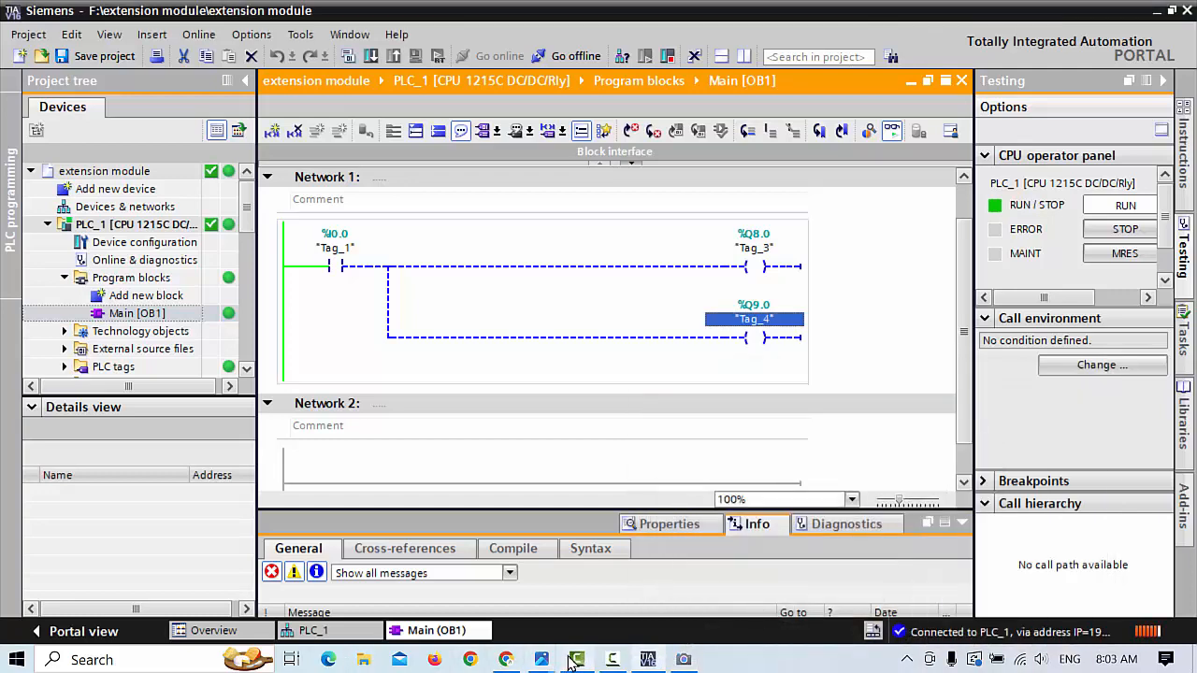
# Examine the input and output addresses of the CPU 1215C in the device view of PLC_1
pyautogui.click(334, 632)
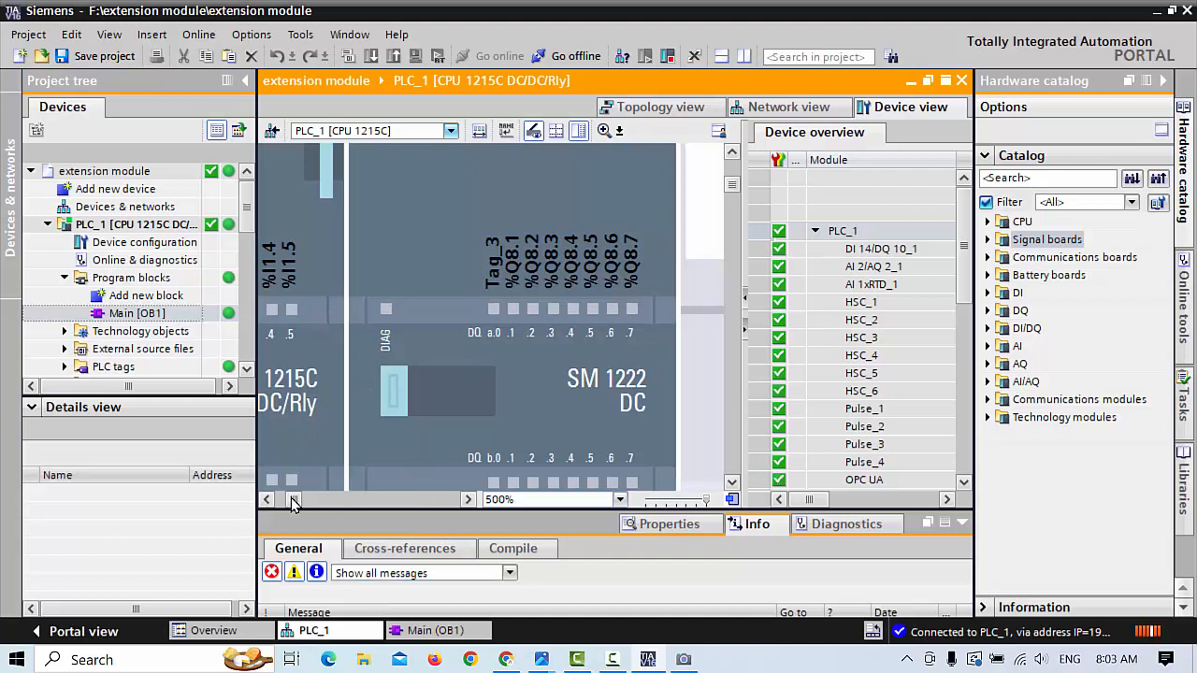
pyautogui.click(468, 500)
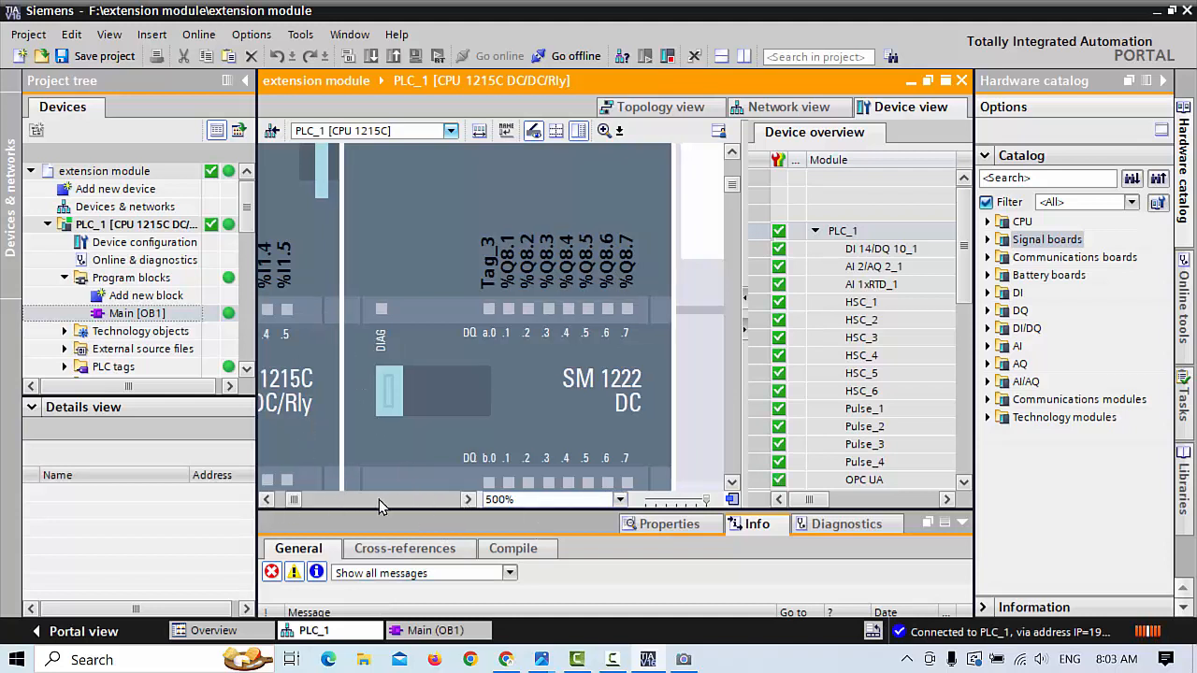
pyautogui.click(266, 499)
pyautogui.click(265, 499)
pyautogui.click(266, 499)
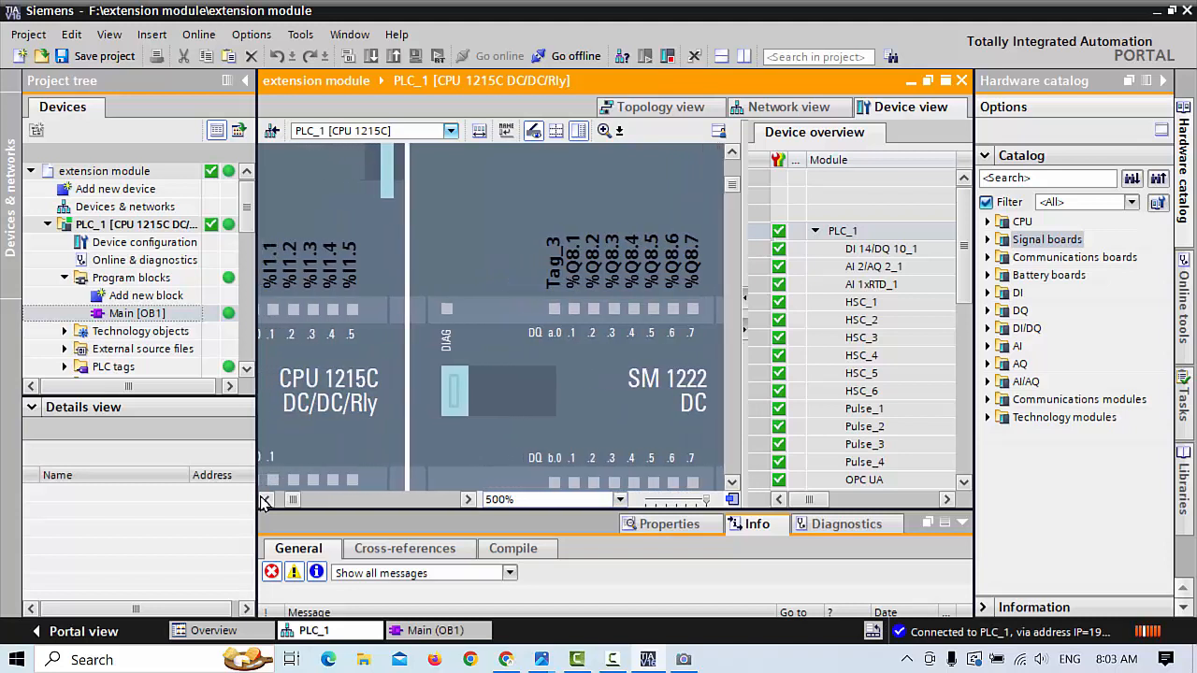
pyautogui.click(266, 499)
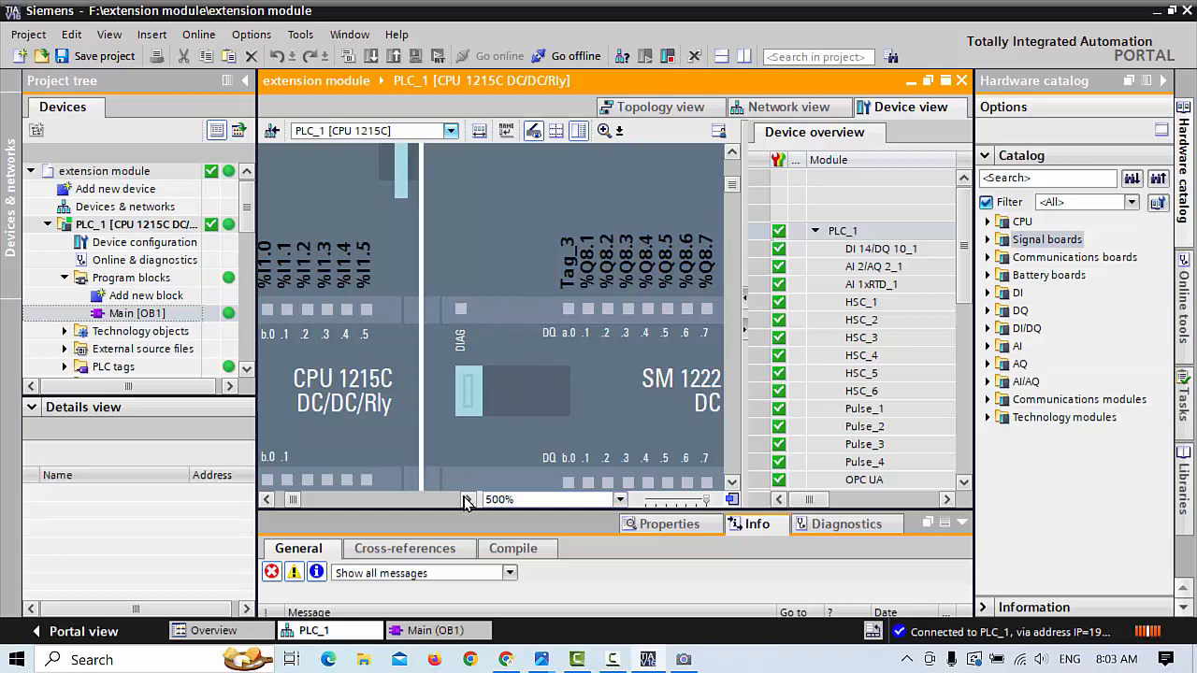
pyautogui.moveTo(296, 499)
pyautogui.mouseDown()
pyautogui.moveTo(284, 498)
pyautogui.moveTo(295, 501)
pyautogui.mouseUp()
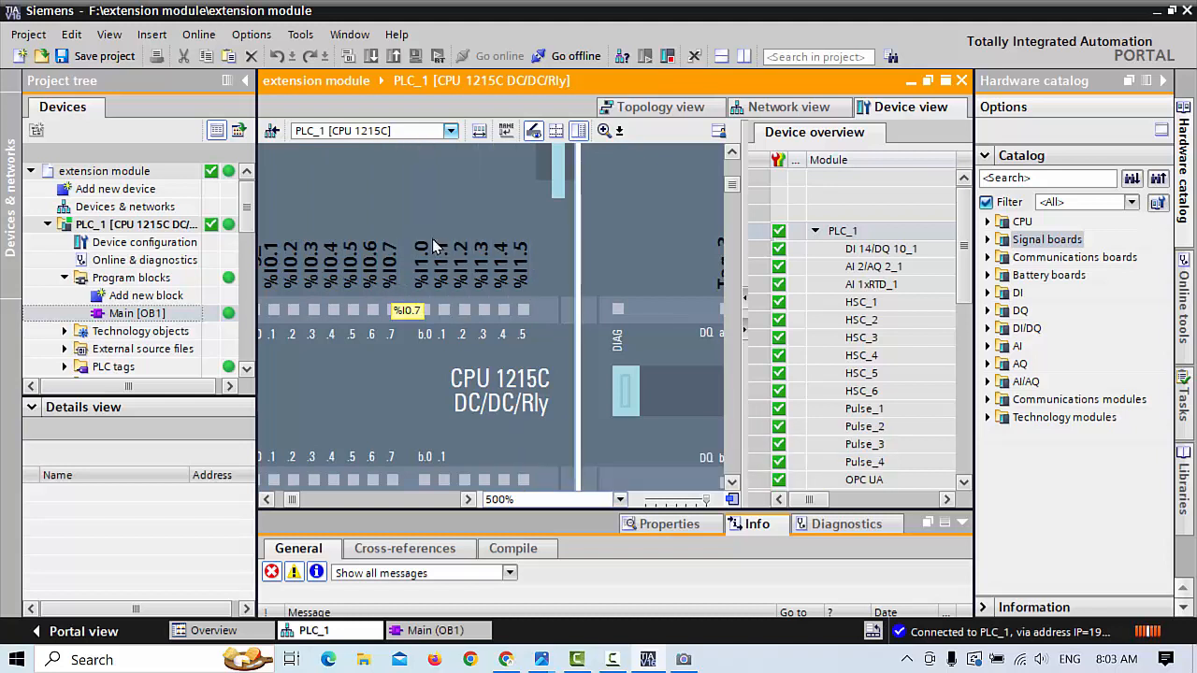
pyautogui.click(733, 482)
pyautogui.click(733, 483)
pyautogui.click(733, 482)
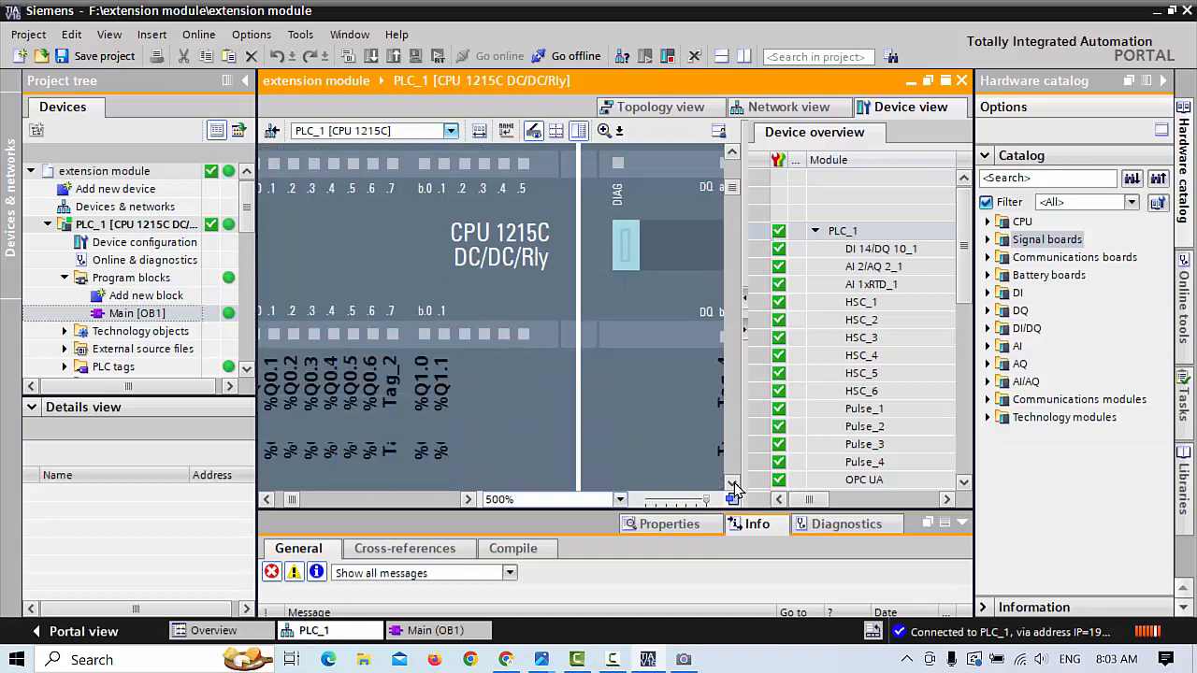
pyautogui.click(733, 482)
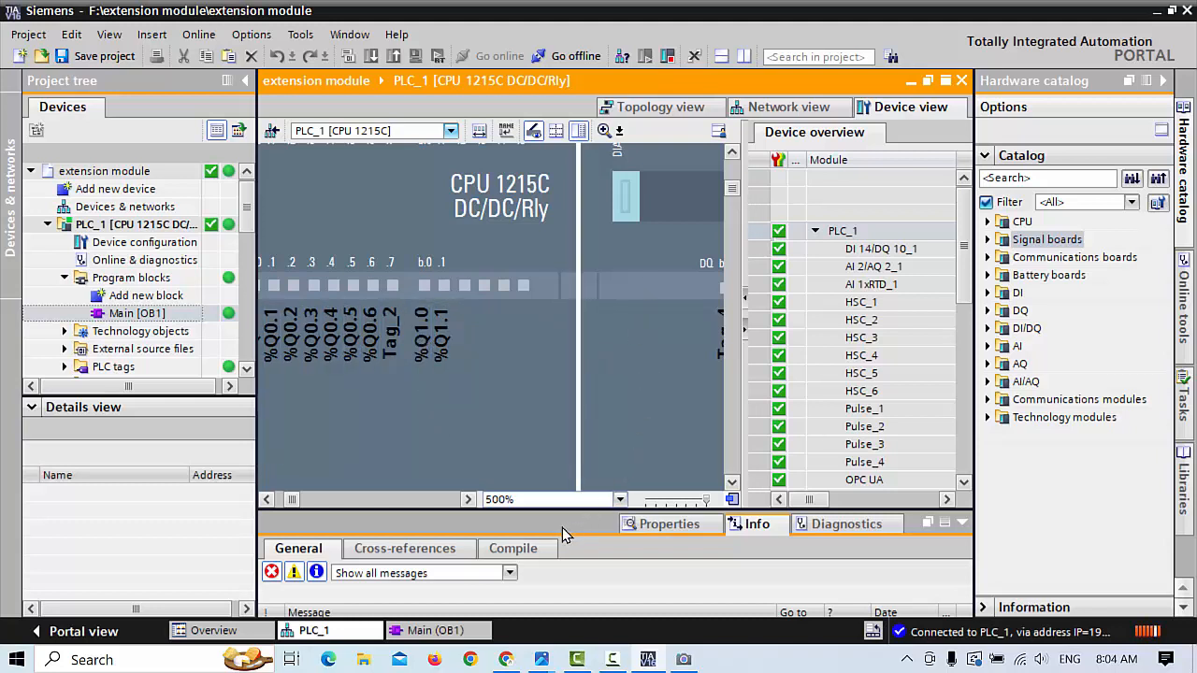
# Examine the addresses of both output groups on the SM 1222 module and return the device view to 100% zoom
pyautogui.click(469, 499)
pyautogui.moveTo(469, 499); pyautogui.dragTo(470, 500)
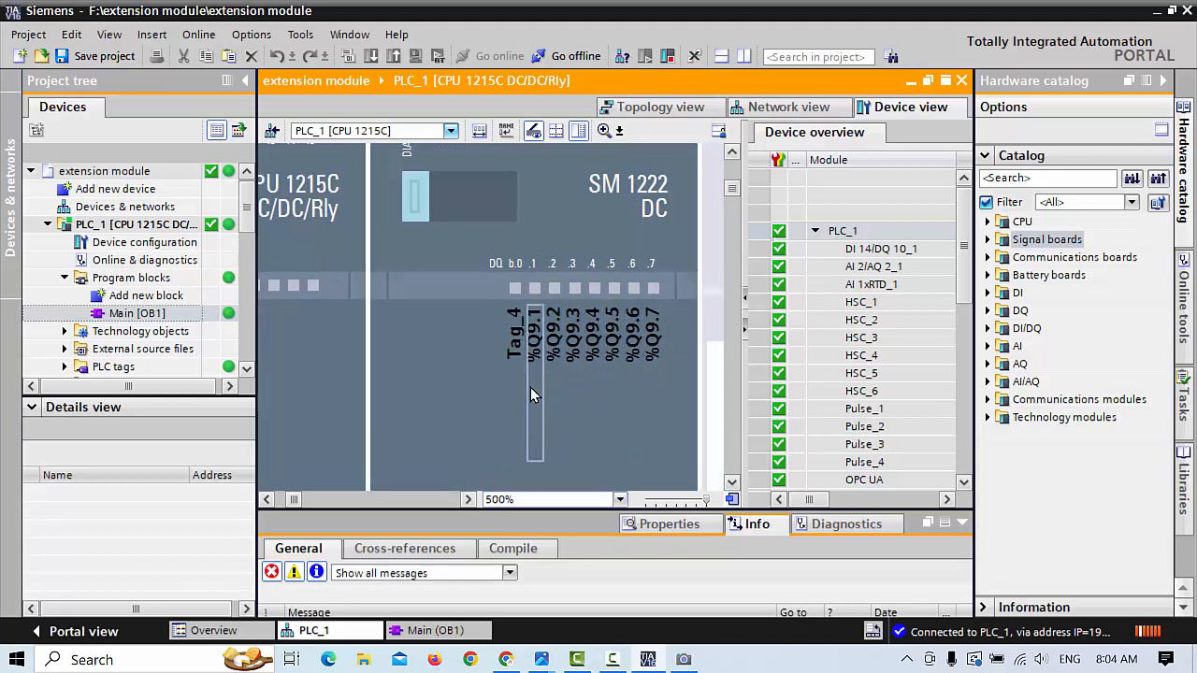
pyautogui.click(732, 151)
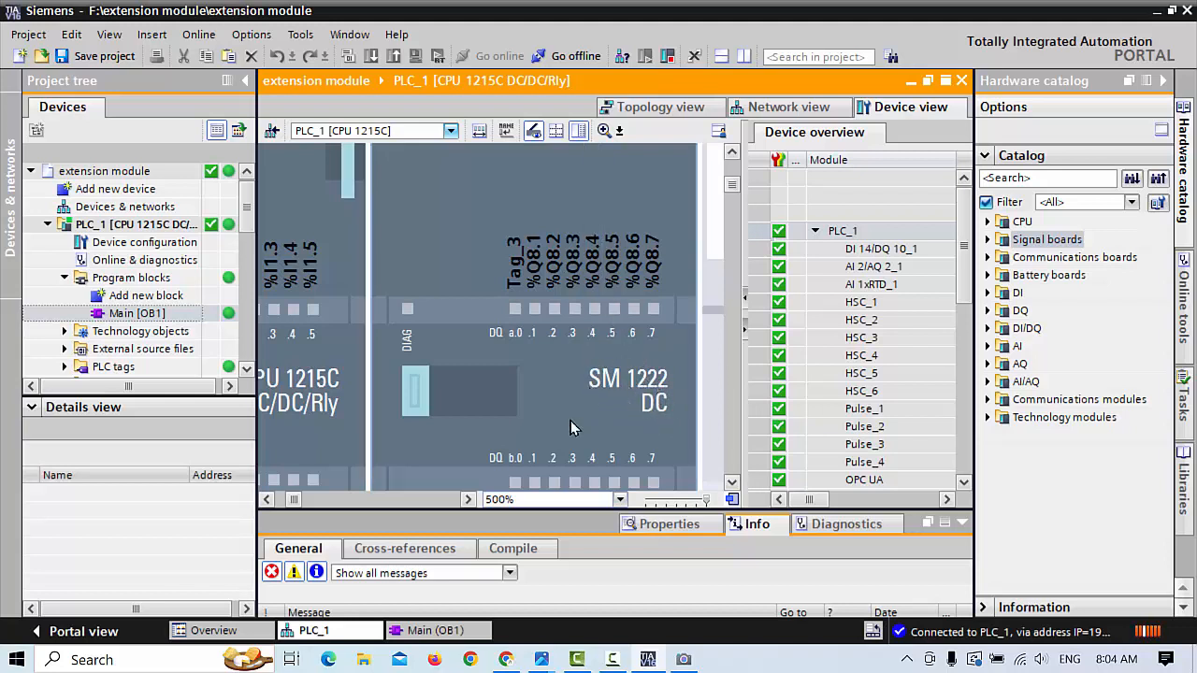
pyautogui.scroll(-4, 732, 482)
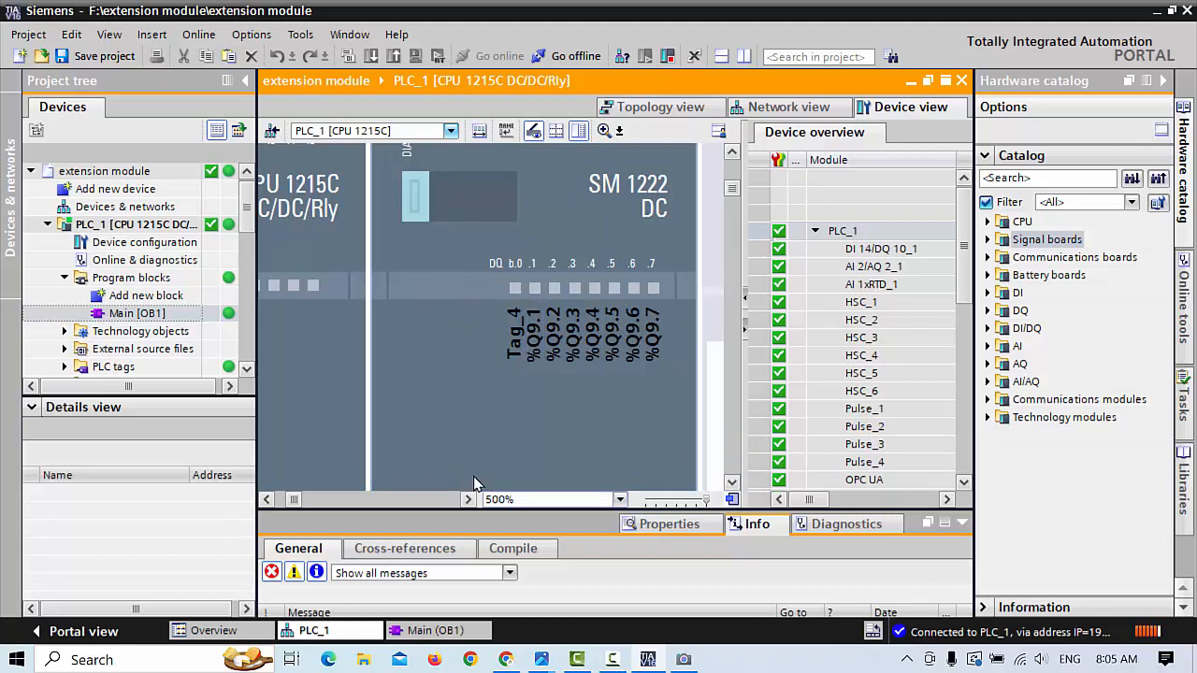
pyautogui.click(620, 500)
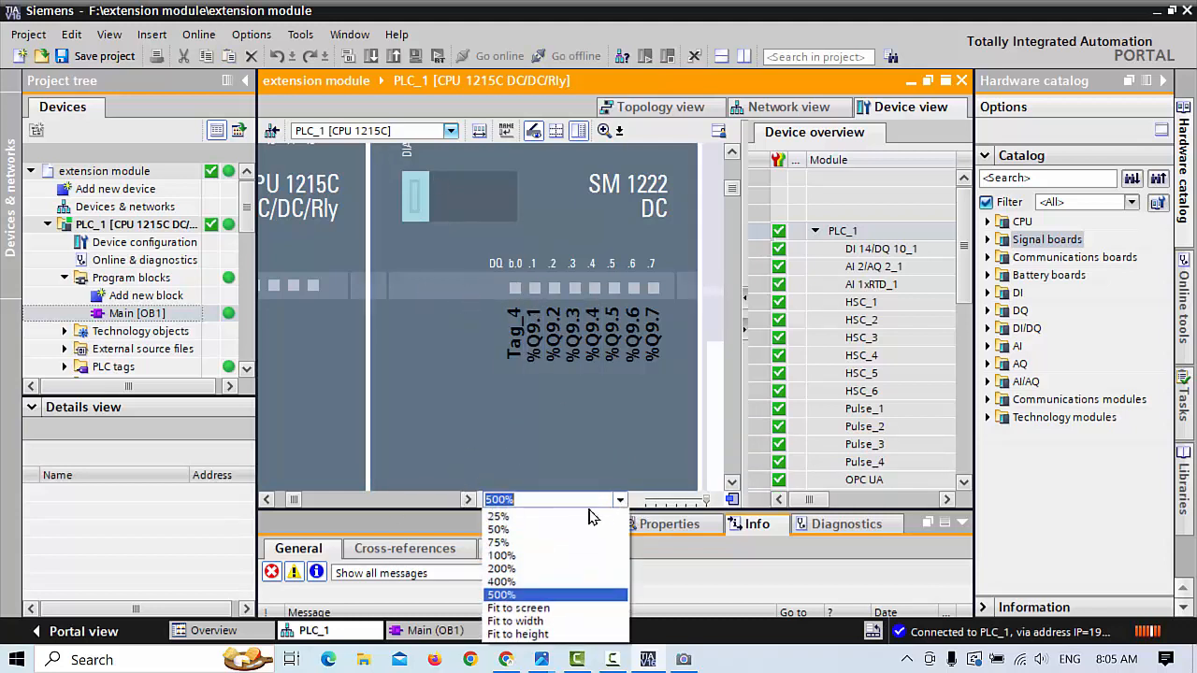
pyautogui.click(514, 556)
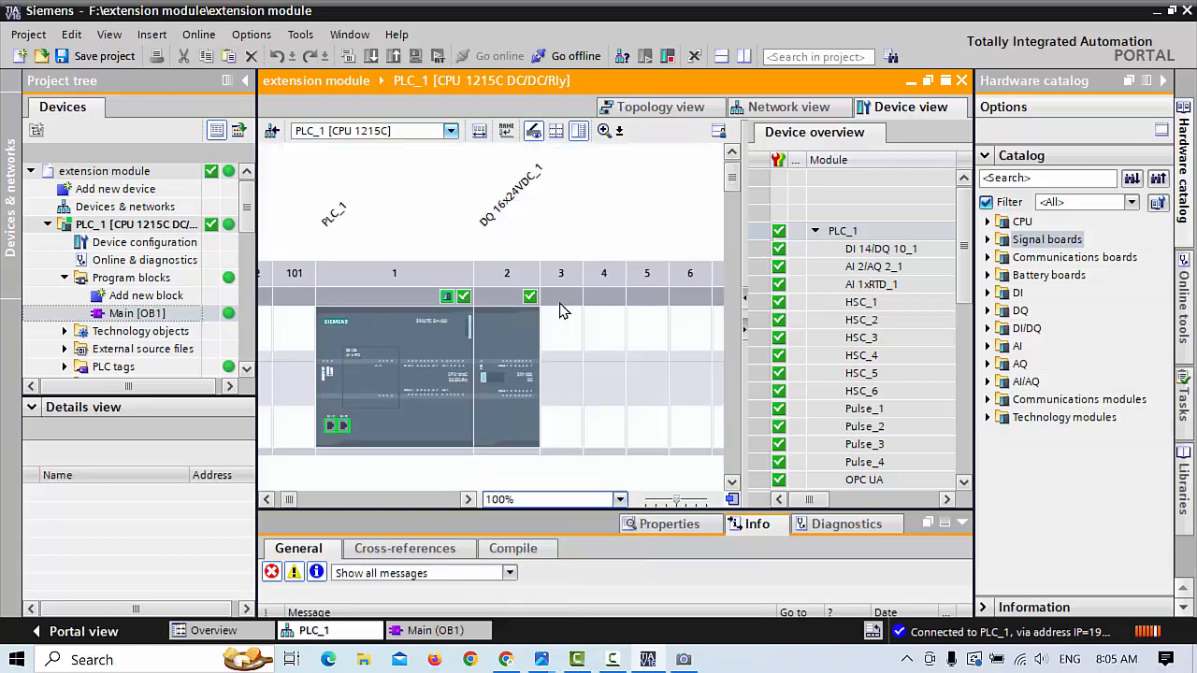